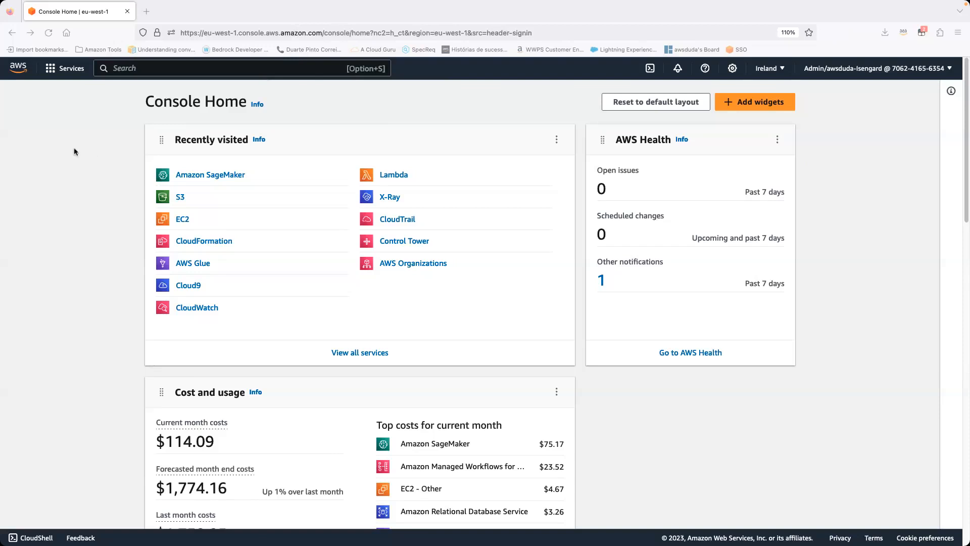
{"action": "left_click_drag", "start_coordinate": [239, 101], "coordinate": [144, 101]}
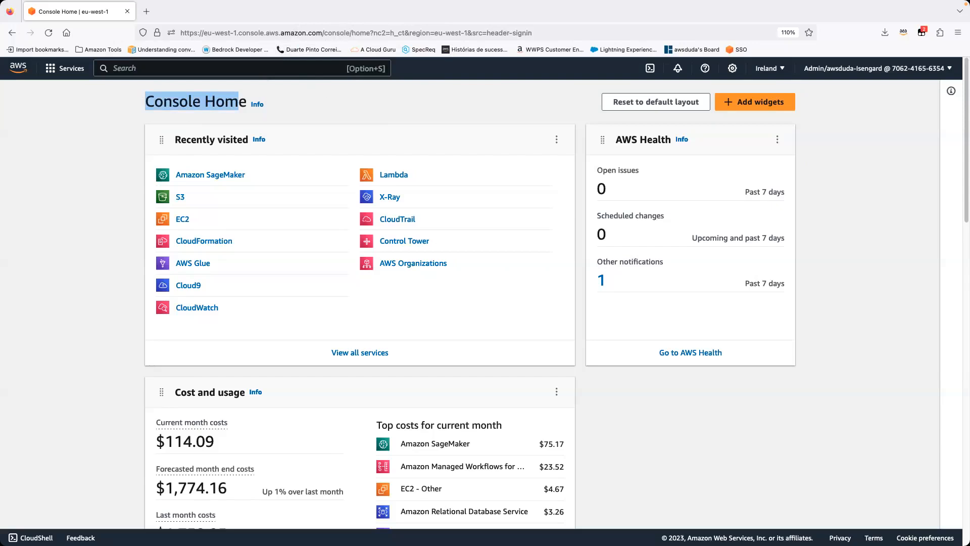
{"action": "left_click", "coordinate": [63, 318]}
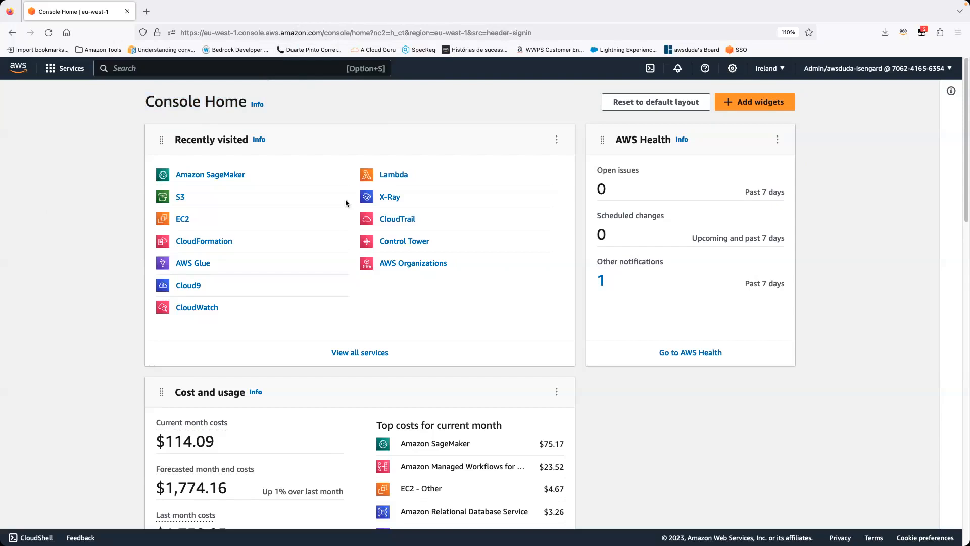
{"action": "left_click", "coordinate": [854, 68]}
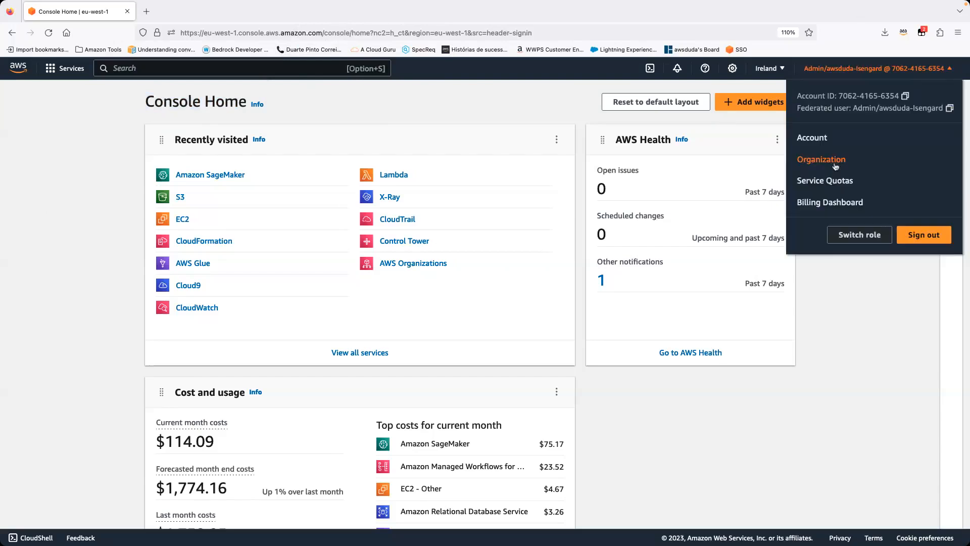
{"action": "left_click", "coordinate": [871, 372]}
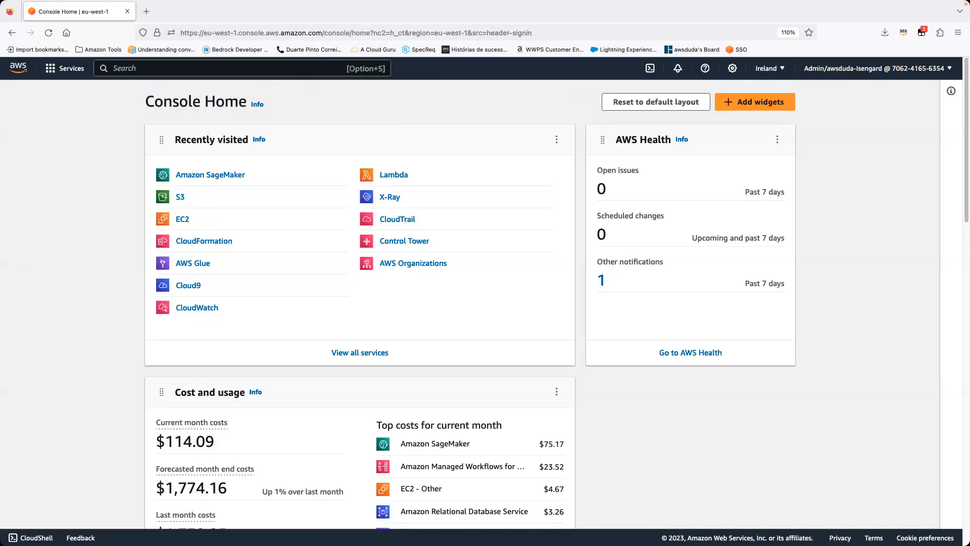
Step: Open the EC2 service in a new browser tab from the recently visited services
{"action": "left_click", "coordinate": [183, 220], "text": "super"}
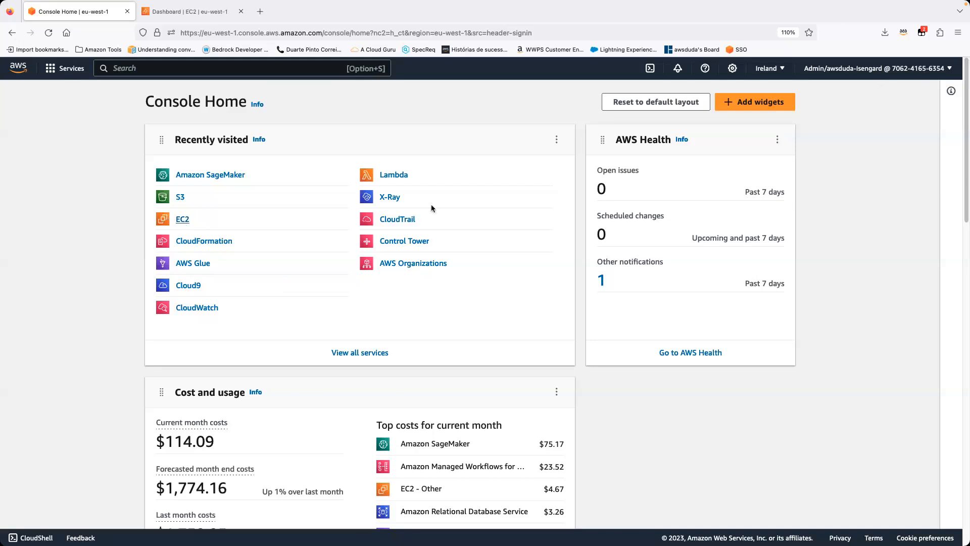
Step: Examine the list of available AWS regions, including those not enabled for the account, without switching region
{"action": "left_click", "coordinate": [779, 70]}
{"action": "scroll", "coordinate": [757, 166], "scroll_direction": "down", "scroll_amount": 5}
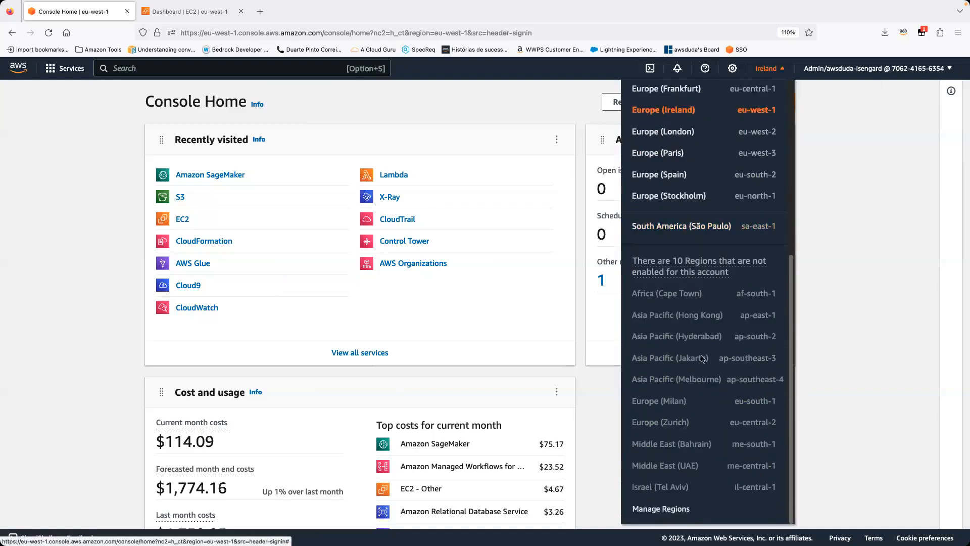
{"action": "scroll", "coordinate": [749, 134], "scroll_direction": "up", "scroll_amount": 5}
{"action": "scroll", "coordinate": [756, 228], "scroll_direction": "down", "scroll_amount": 1}
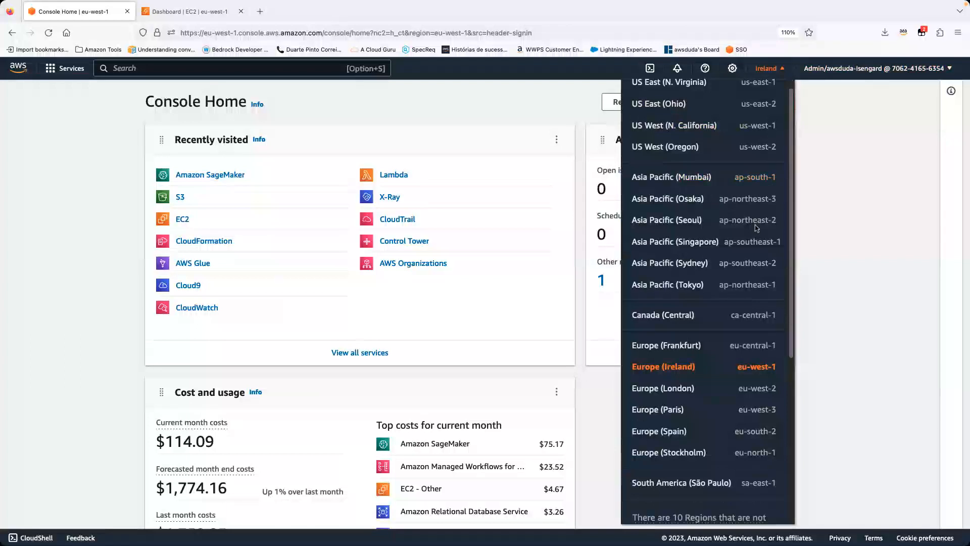
{"action": "scroll", "coordinate": [732, 433], "scroll_direction": "down", "scroll_amount": 2}
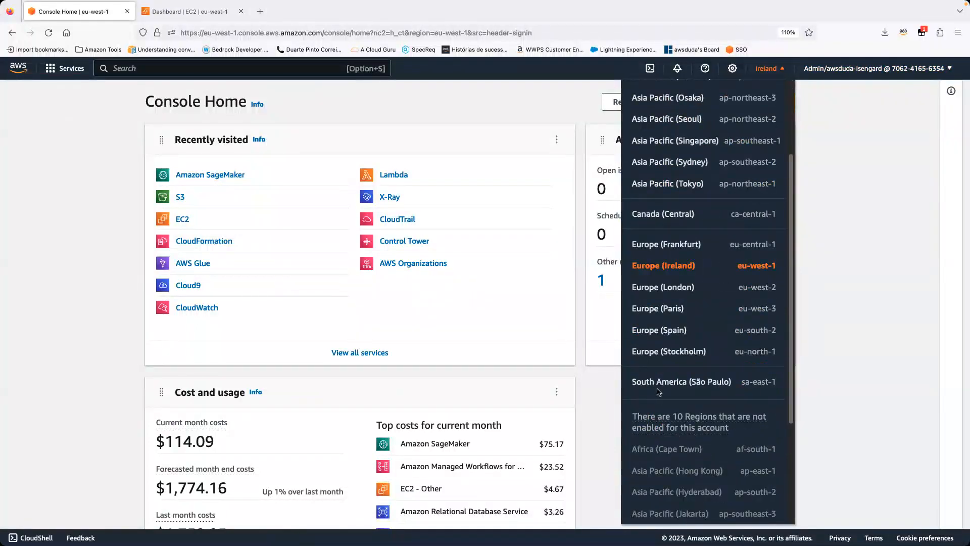
{"action": "scroll", "coordinate": [730, 303], "scroll_direction": "up", "scroll_amount": 3}
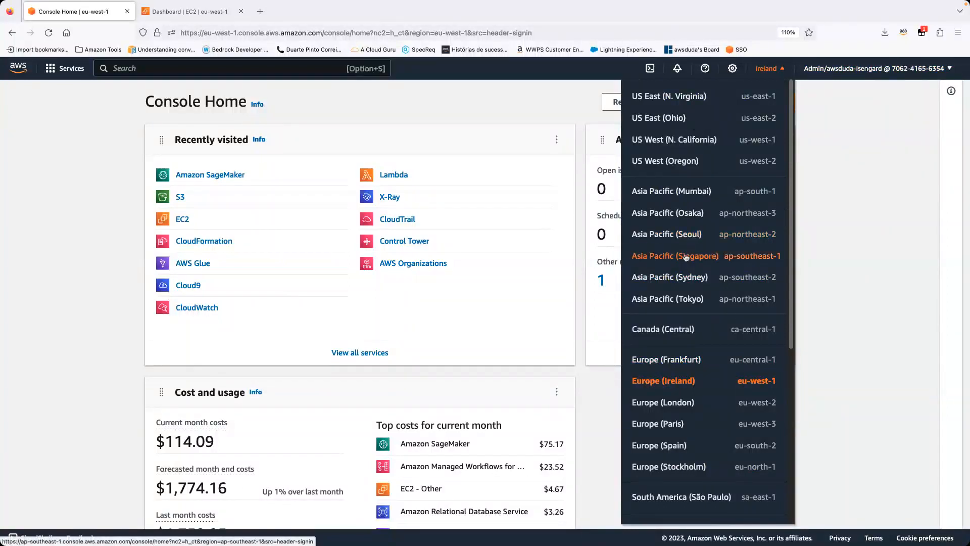
{"action": "scroll", "coordinate": [679, 354], "scroll_direction": "down", "scroll_amount": 1}
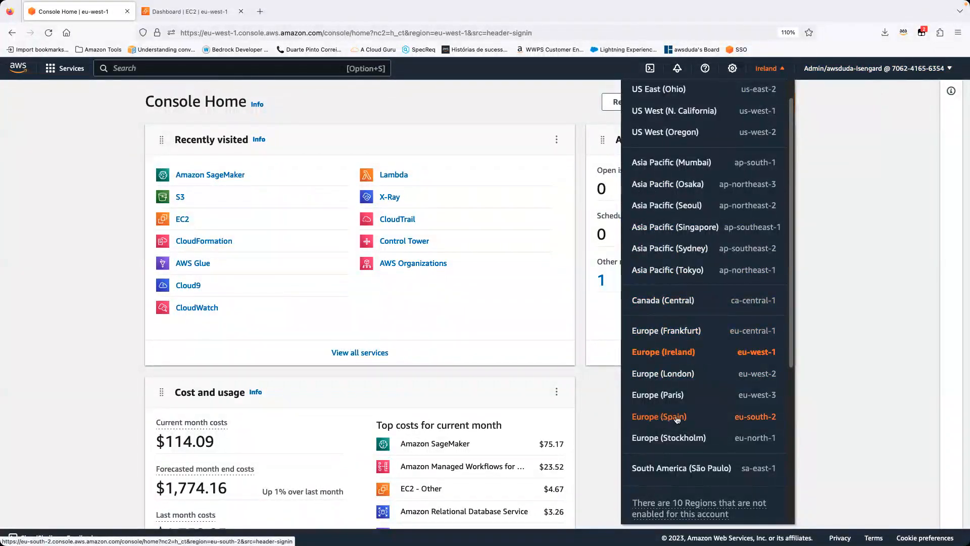
{"action": "left_click", "coordinate": [111, 316]}
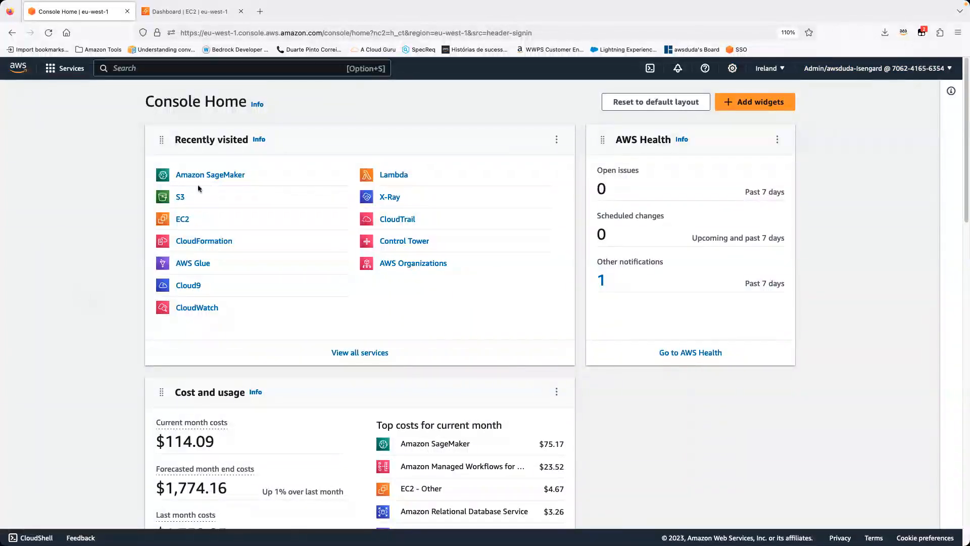
Step: Go to the running instances list on the EC2 dashboard and start launching a new instance
{"action": "left_click", "coordinate": [167, 15]}
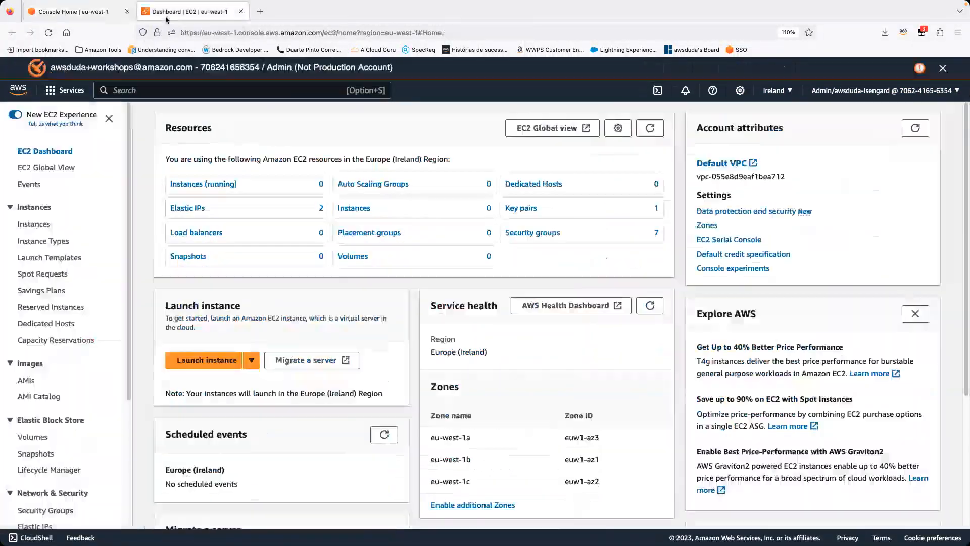
{"action": "left_click", "coordinate": [211, 195]}
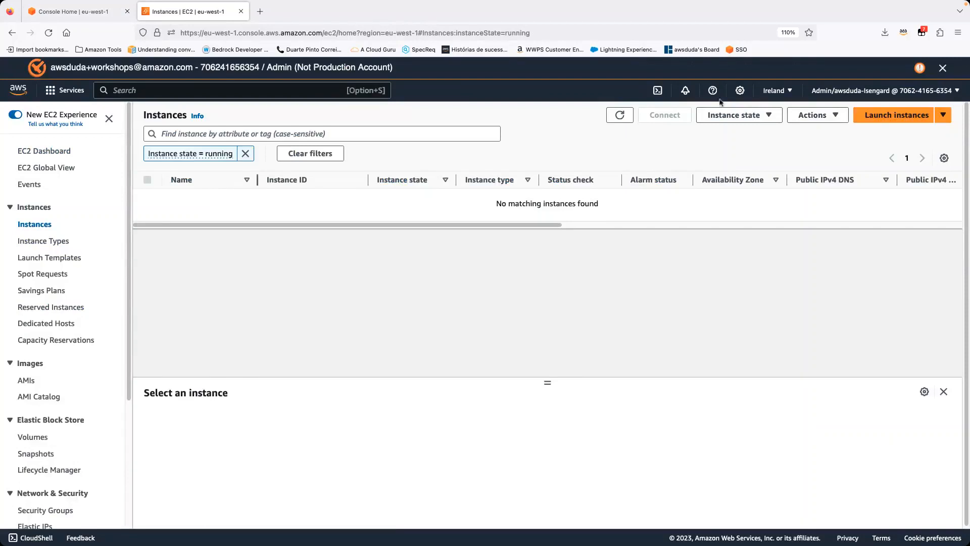
{"action": "left_click", "coordinate": [890, 116]}
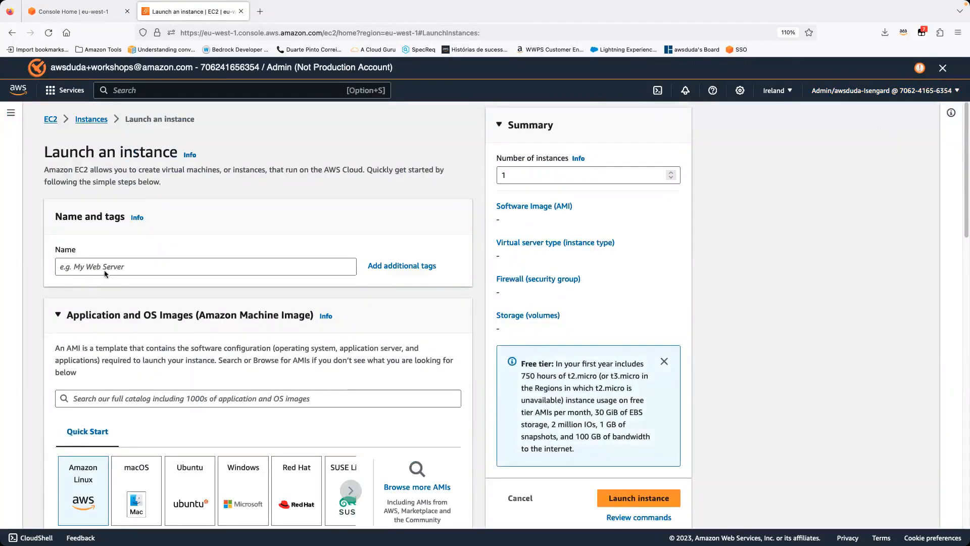
Step: Name the new instance demo-3-10-202
{"action": "left_click", "coordinate": [119, 262]}
{"action": "type", "text": "demo"}
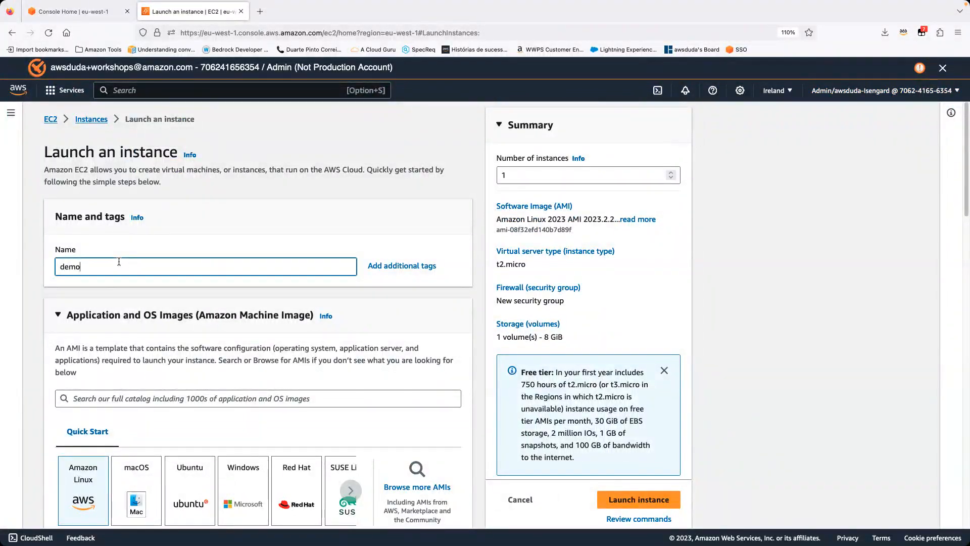
{"action": "type", "text": "-3-10-2023"}
Step: Examine the operating system images and the Amazon Machine Images offered for Amazon Linux, leaving the default choice
{"action": "scroll", "coordinate": [151, 253], "scroll_direction": "down", "scroll_amount": 4}
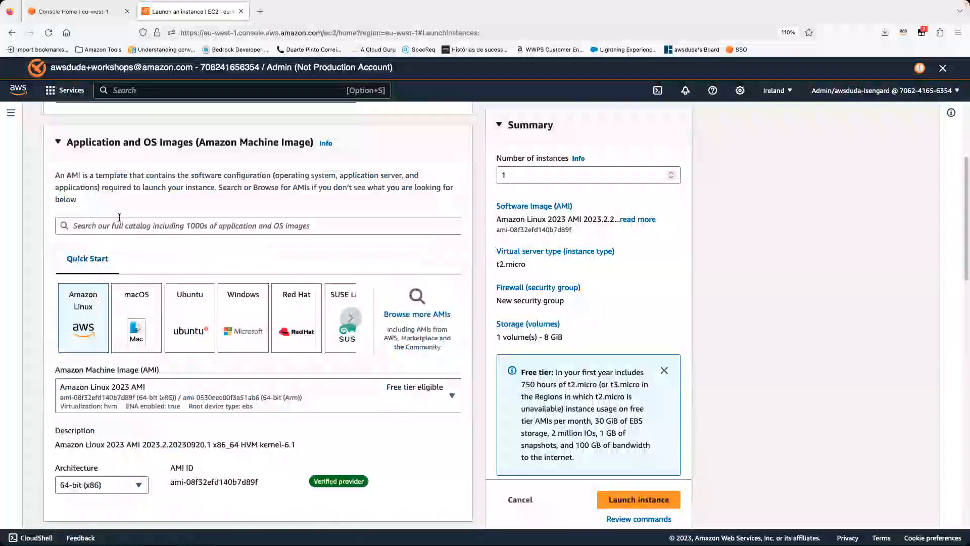
{"action": "scroll", "coordinate": [263, 201], "scroll_direction": "down", "scroll_amount": 2}
{"action": "left_click", "coordinate": [112, 462]}
{"action": "scroll", "coordinate": [173, 312], "scroll_direction": "down", "scroll_amount": 3}
{"action": "scroll", "coordinate": [173, 312], "scroll_direction": "up", "scroll_amount": 3}
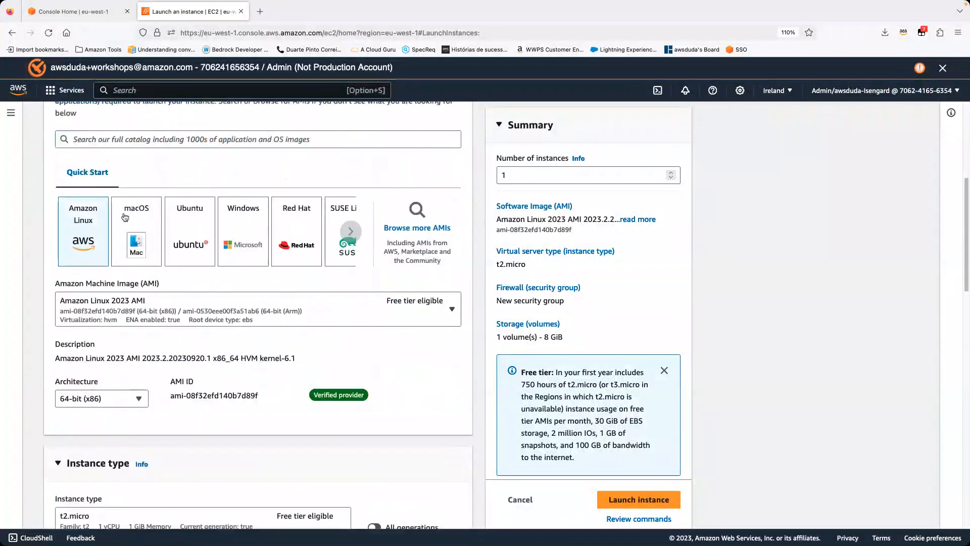
{"action": "left_click", "coordinate": [128, 309]}
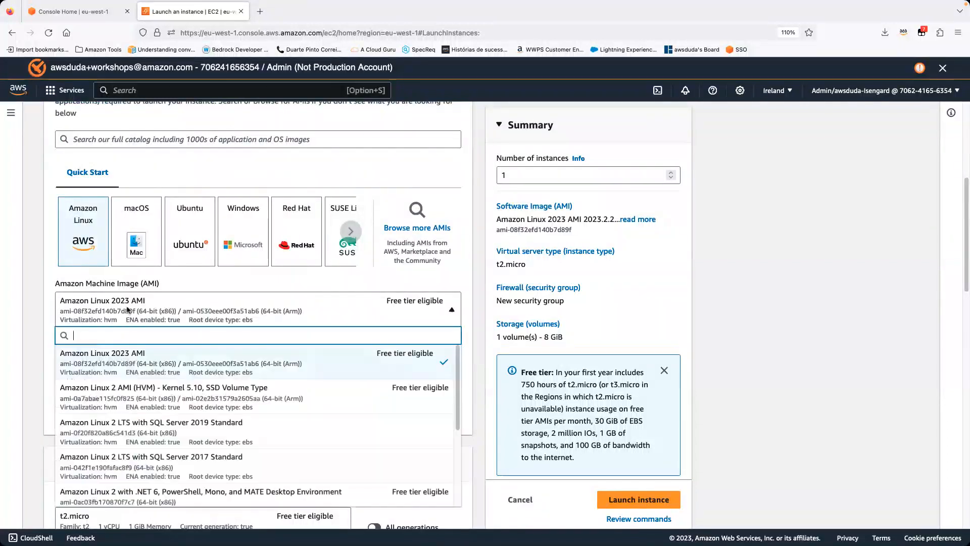
{"action": "scroll", "coordinate": [193, 376], "scroll_direction": "down", "scroll_amount": 2}
{"action": "scroll", "coordinate": [194, 376], "scroll_direction": "down", "scroll_amount": 3}
{"action": "left_click", "coordinate": [42, 320]}
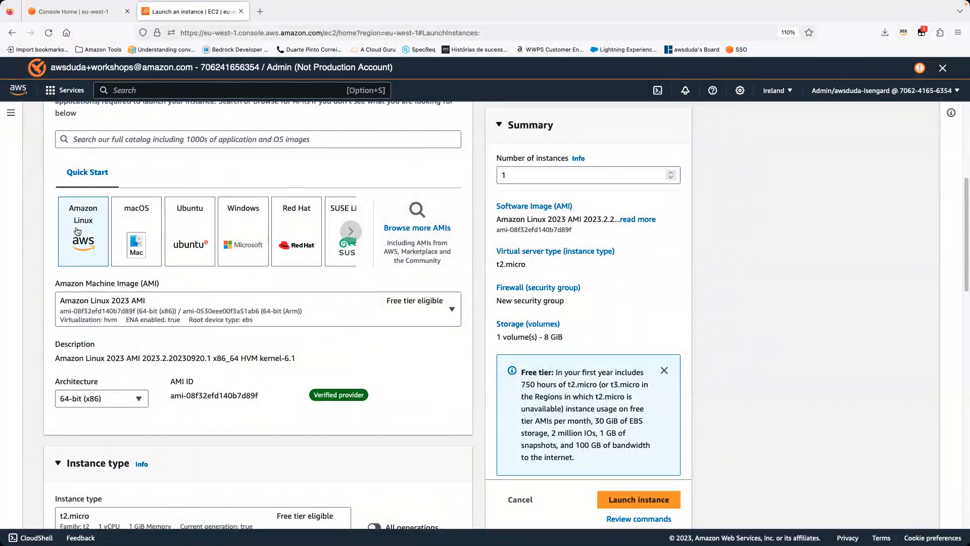
Step: Choose t2.micro as the instance type
{"action": "scroll", "coordinate": [275, 309], "scroll_direction": "down", "scroll_amount": 2}
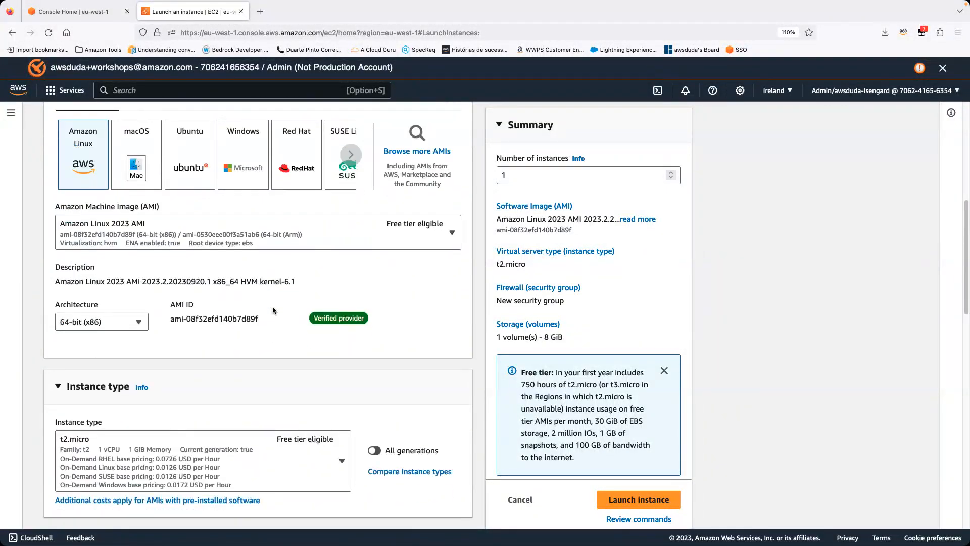
{"action": "scroll", "coordinate": [272, 307], "scroll_direction": "down", "scroll_amount": 4}
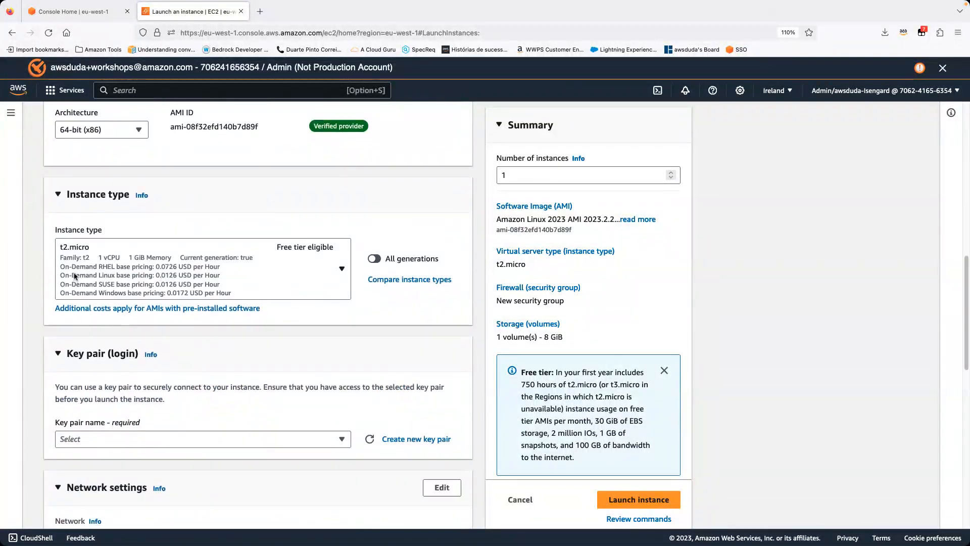
{"action": "left_click", "coordinate": [75, 279]}
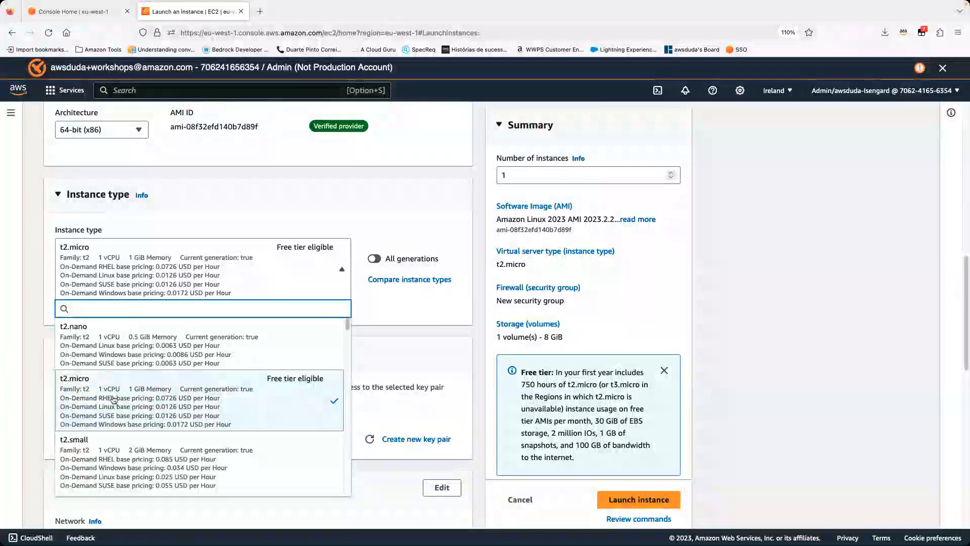
{"action": "left_click", "coordinate": [169, 408]}
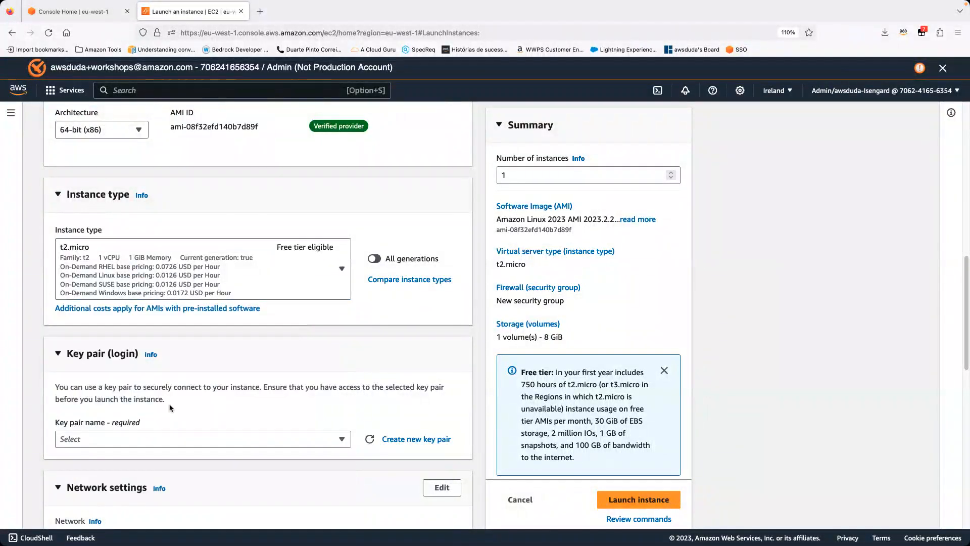
Step: Check which existing key pairs are offered for logging in to the instance, without choosing one
{"action": "scroll", "coordinate": [247, 356], "scroll_direction": "down", "scroll_amount": 1}
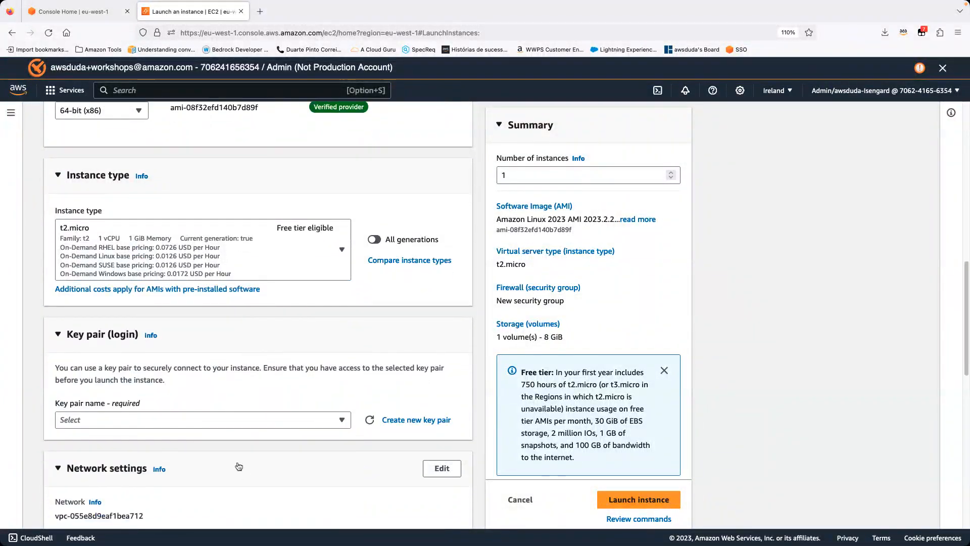
{"action": "left_click", "coordinate": [213, 417]}
{"action": "scroll", "coordinate": [151, 303], "scroll_direction": "down", "scroll_amount": 3}
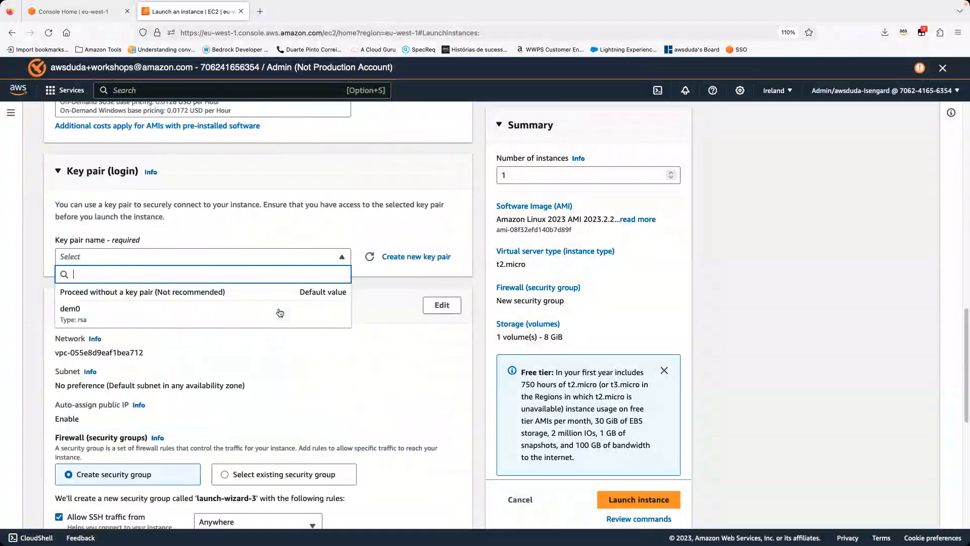
{"action": "left_click", "coordinate": [130, 227]}
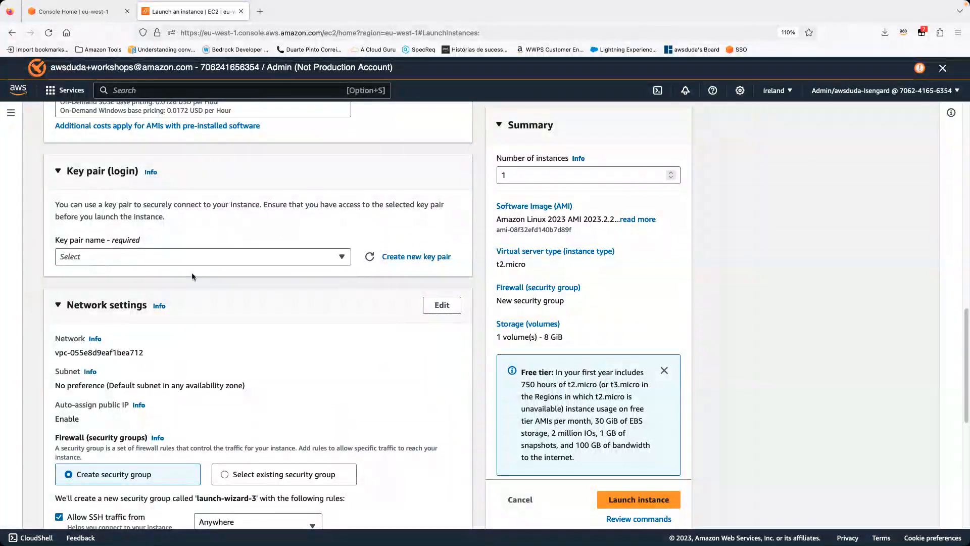
Step: Create an RSA key pair named demo-aaa in .pem format for the instance login
{"action": "left_click", "coordinate": [394, 256]}
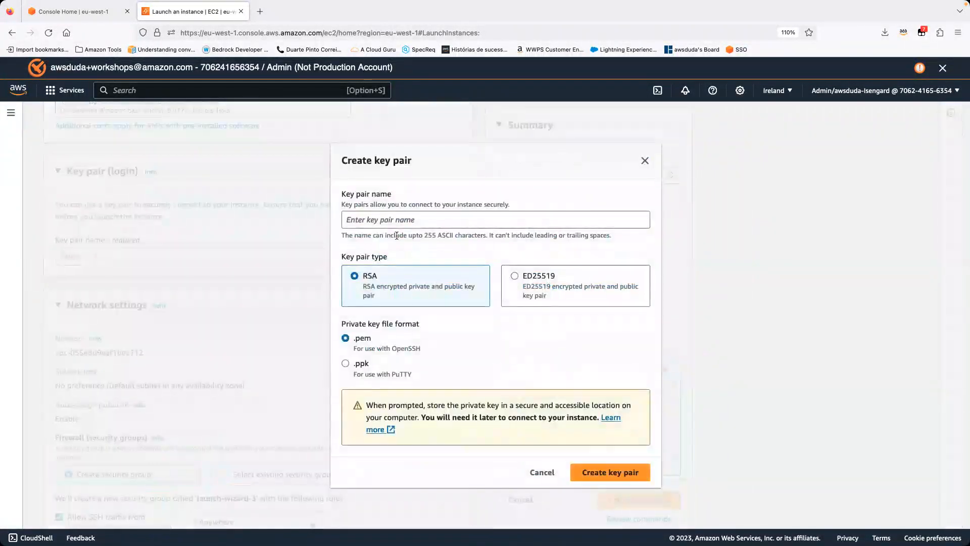
{"action": "left_click", "coordinate": [644, 161]}
{"action": "left_click", "coordinate": [441, 255]}
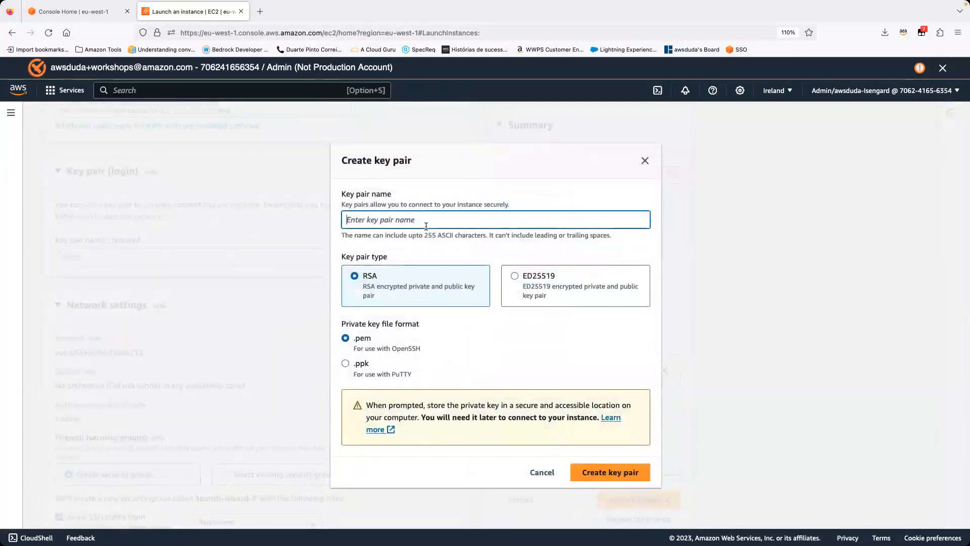
{"action": "type", "text": "demo-aaa"}
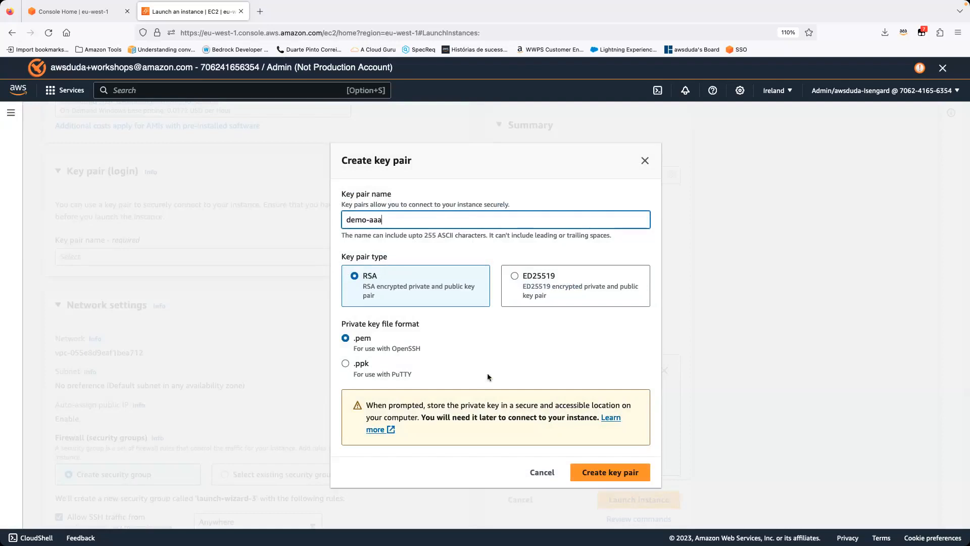
{"action": "left_click", "coordinate": [602, 477]}
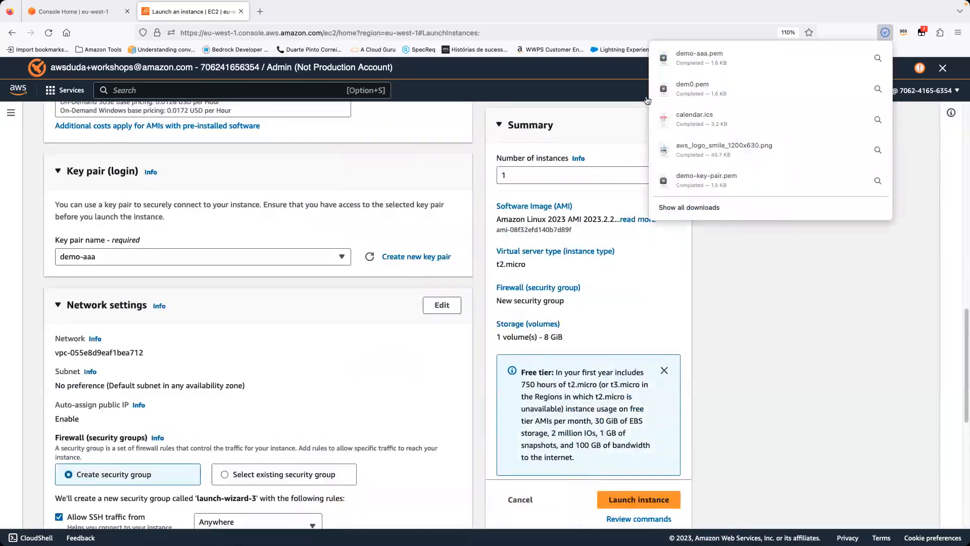
{"action": "left_click", "coordinate": [763, 336]}
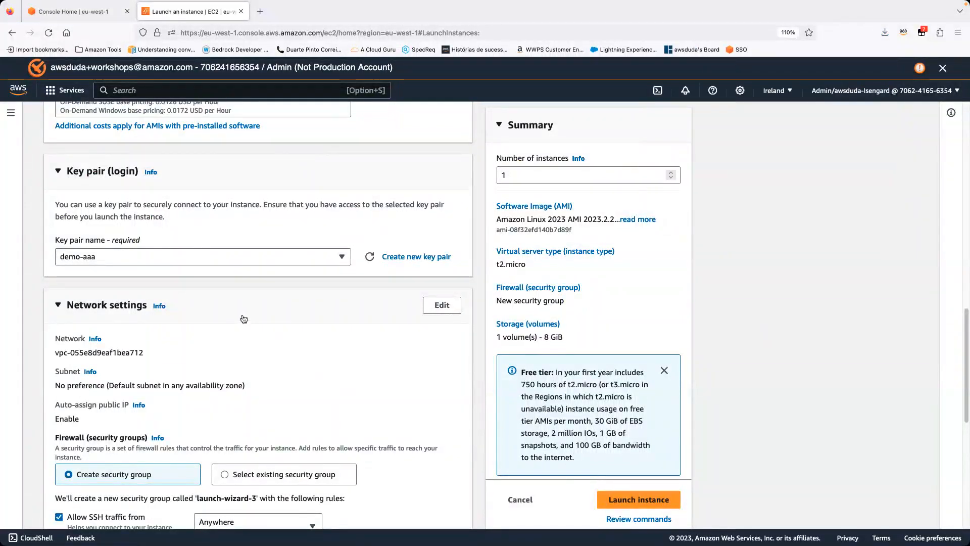
Step: Open the network settings for editing and review the new security group's settings and its inbound SSH rule
{"action": "scroll", "coordinate": [242, 318], "scroll_direction": "down", "scroll_amount": 3}
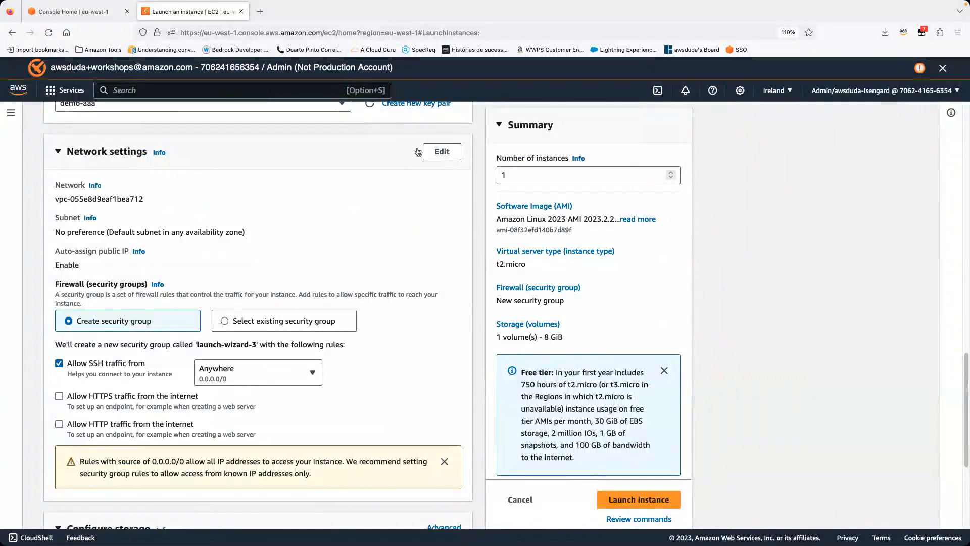
{"action": "left_click", "coordinate": [441, 151]}
{"action": "scroll", "coordinate": [244, 264], "scroll_direction": "down", "scroll_amount": 3}
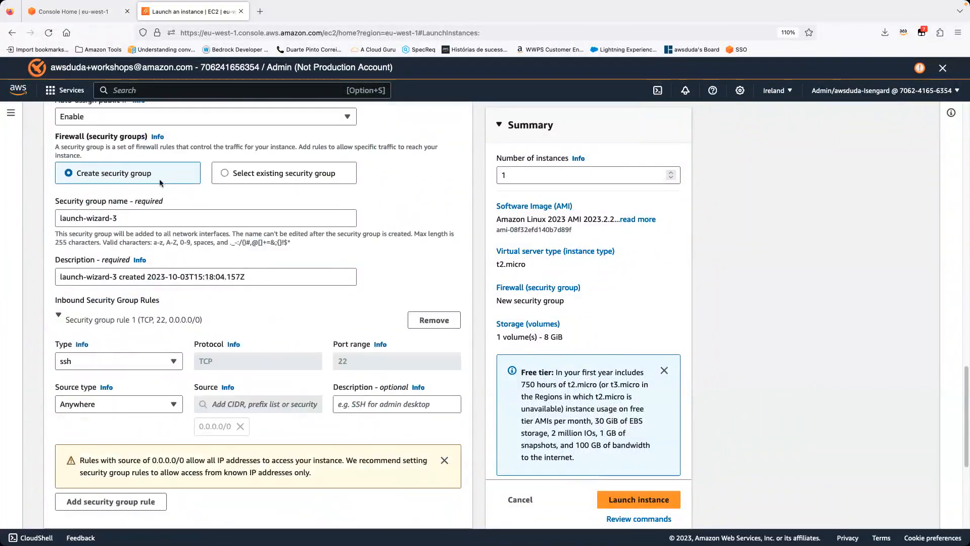
{"action": "scroll", "coordinate": [154, 251], "scroll_direction": "up", "scroll_amount": 2}
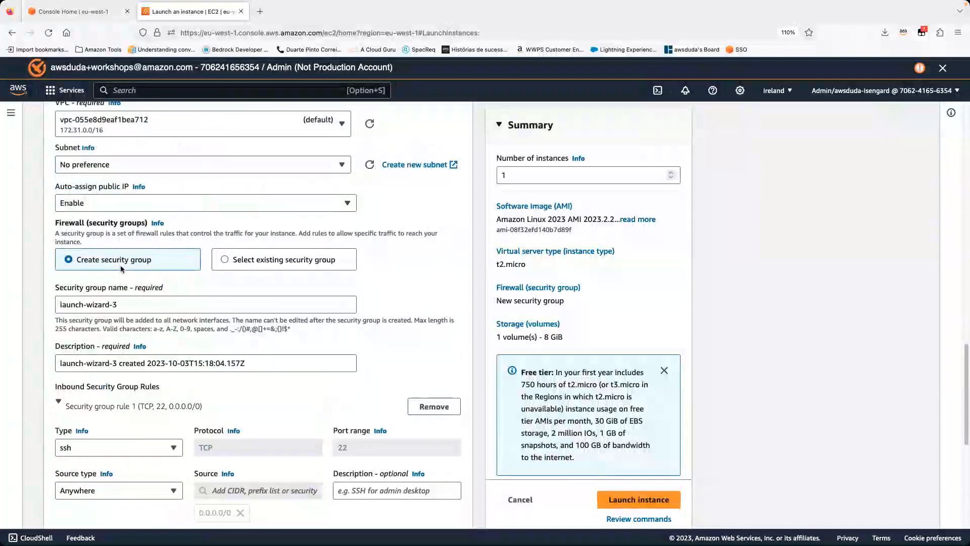
{"action": "scroll", "coordinate": [154, 250], "scroll_direction": "down", "scroll_amount": 2}
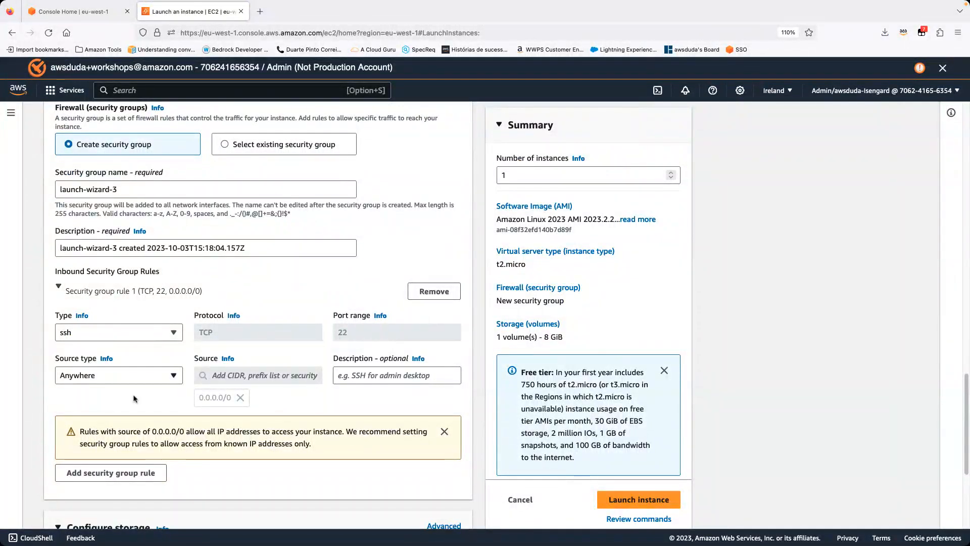
Step: Read the warning about open access and restrict the inbound SSH rule's source type to My IP
{"action": "scroll", "coordinate": [133, 400], "scroll_direction": "down", "scroll_amount": 1}
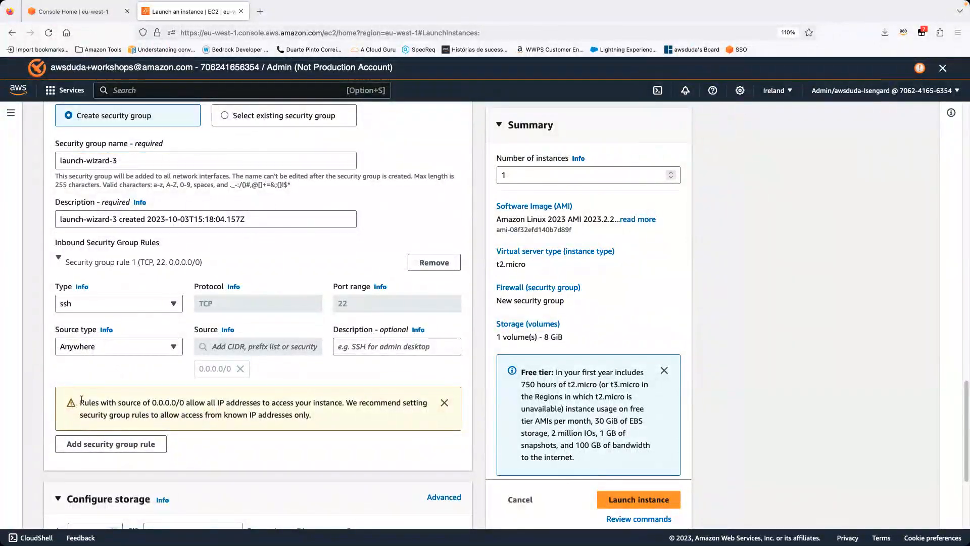
{"action": "left_click_drag", "start_coordinate": [84, 401], "coordinate": [253, 413]}
{"action": "triple_click", "coordinate": [192, 404]}
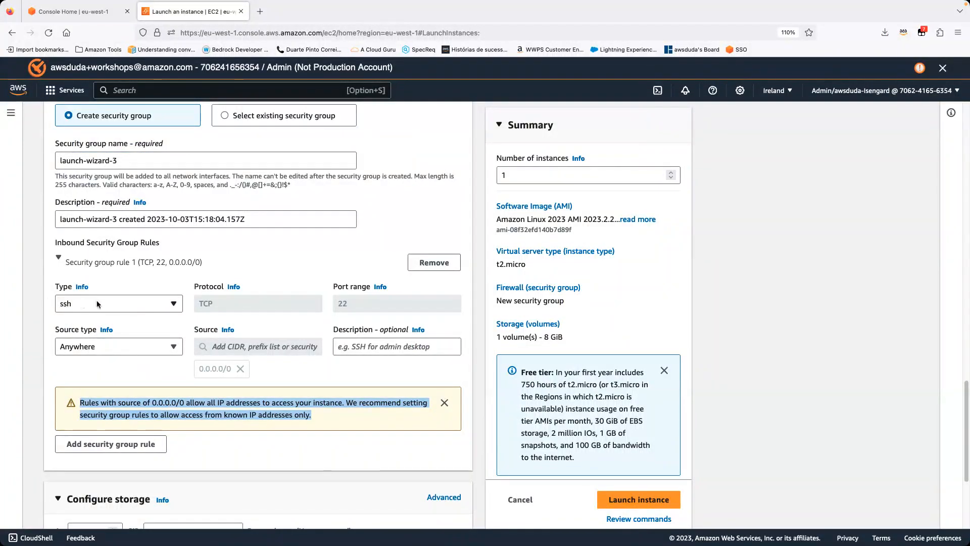
{"action": "left_click", "coordinate": [107, 352]}
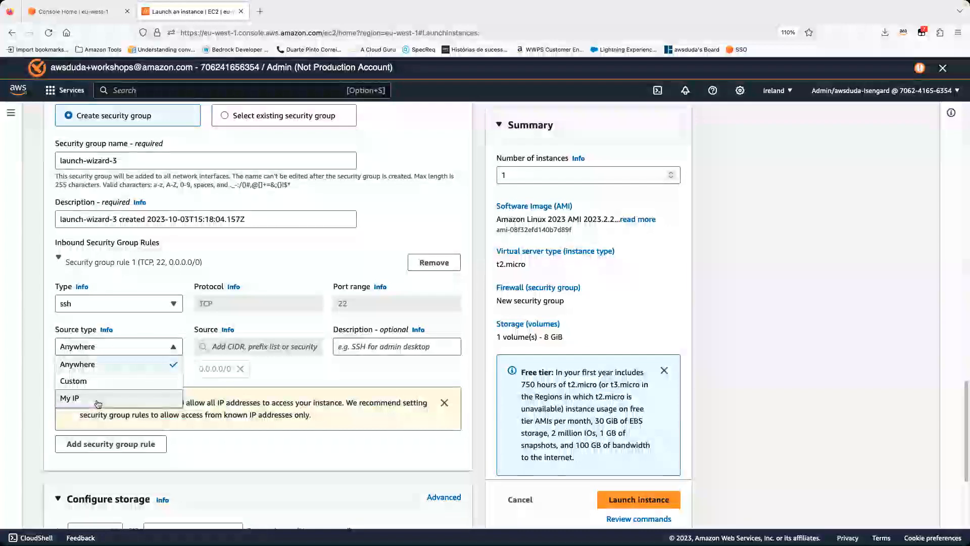
{"action": "left_click", "coordinate": [96, 398]}
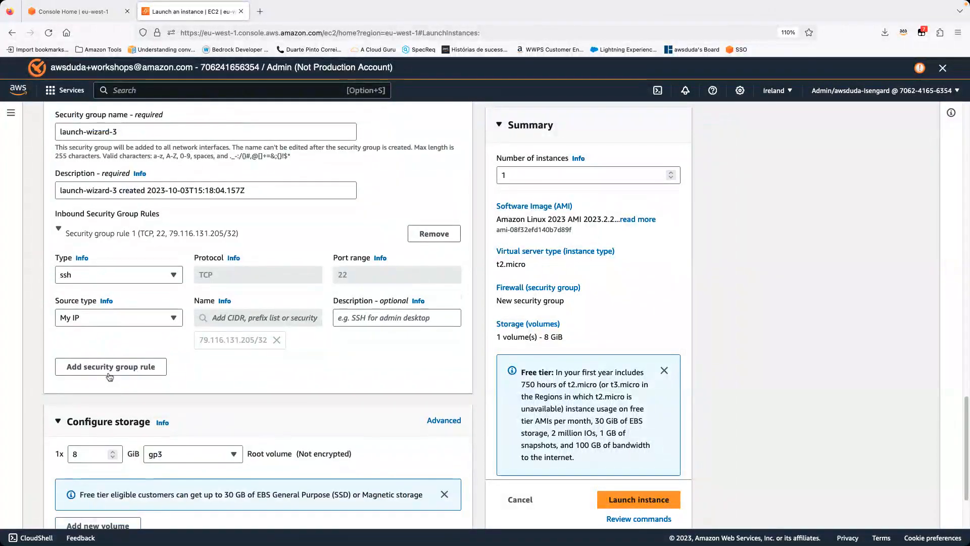
Step: Add a second inbound security group rule of type HTTP with My IP as its source type
{"action": "left_click", "coordinate": [113, 367]}
{"action": "scroll", "coordinate": [109, 303], "scroll_direction": "down", "scroll_amount": 3}
{"action": "left_click", "coordinate": [110, 297]}
{"action": "scroll", "coordinate": [97, 385], "scroll_direction": "down", "scroll_amount": 5}
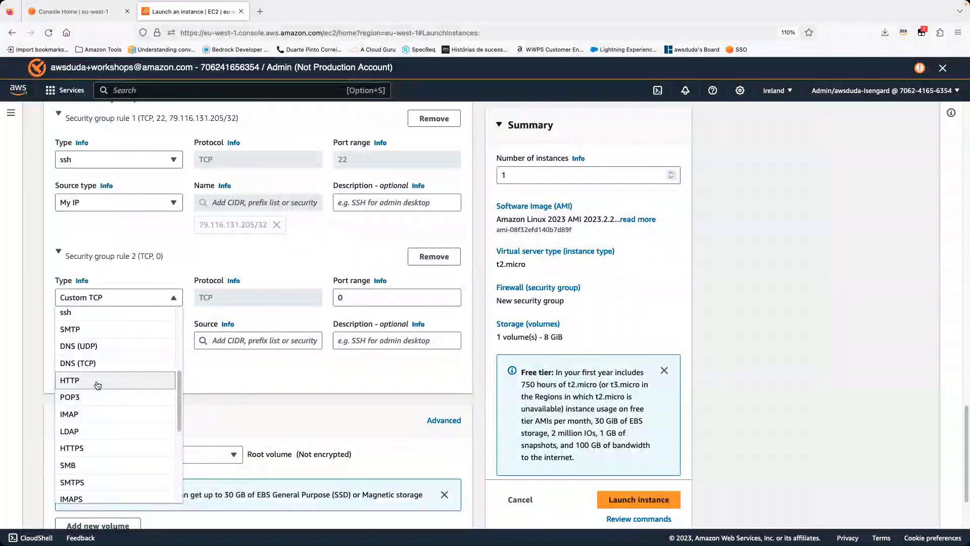
{"action": "left_click", "coordinate": [97, 385]}
{"action": "left_click", "coordinate": [111, 340]}
{"action": "left_click", "coordinate": [71, 392]}
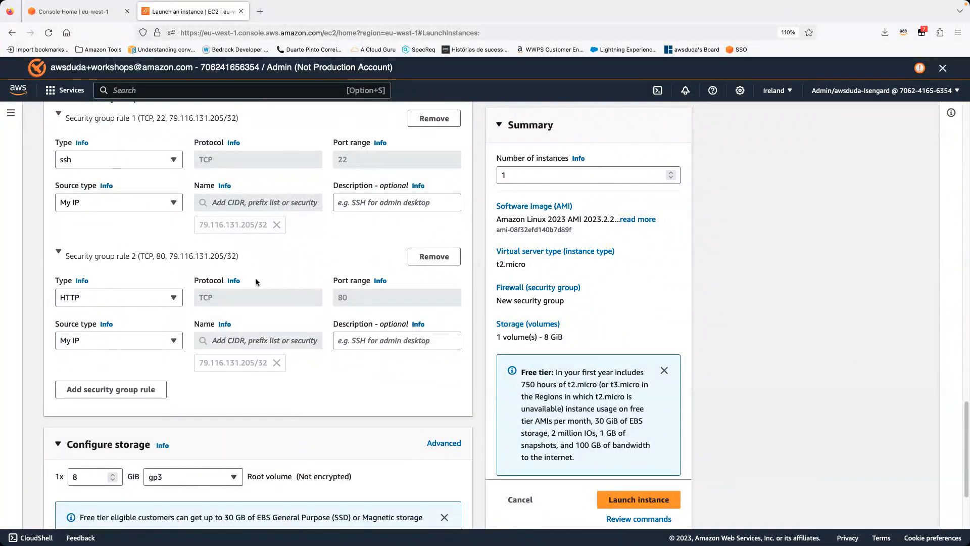
Step: Review both inbound rules and the storage settings, including the volume types offered for the root volume, without changing them
{"action": "scroll", "coordinate": [257, 291], "scroll_direction": "up", "scroll_amount": 5}
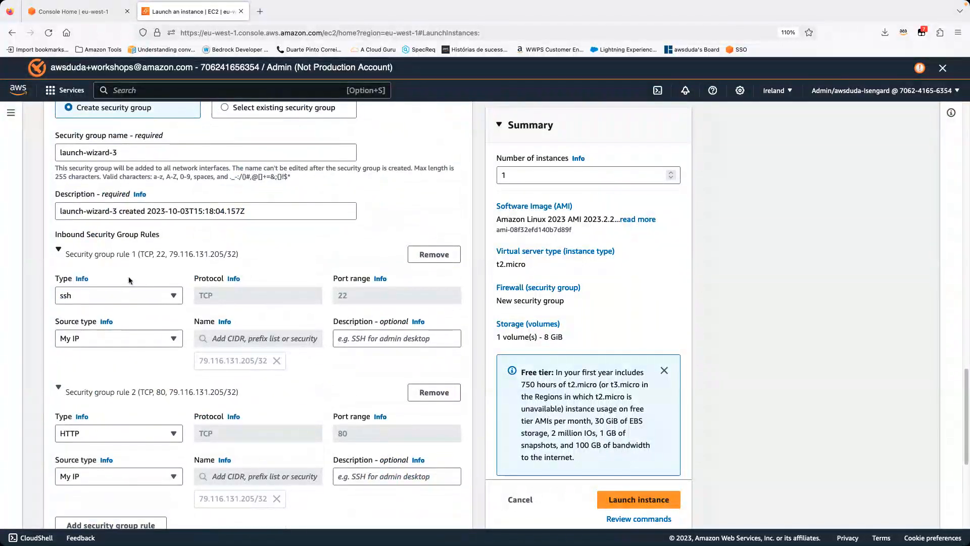
{"action": "scroll", "coordinate": [128, 277], "scroll_direction": "down", "scroll_amount": 3}
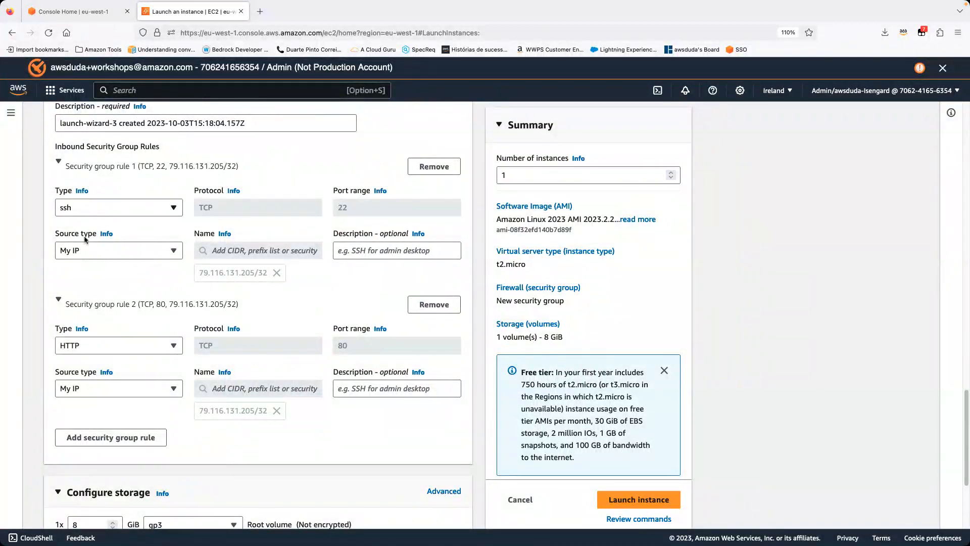
{"action": "scroll", "coordinate": [88, 303], "scroll_direction": "down", "scroll_amount": 2}
{"action": "scroll", "coordinate": [92, 317], "scroll_direction": "down", "scroll_amount": 4}
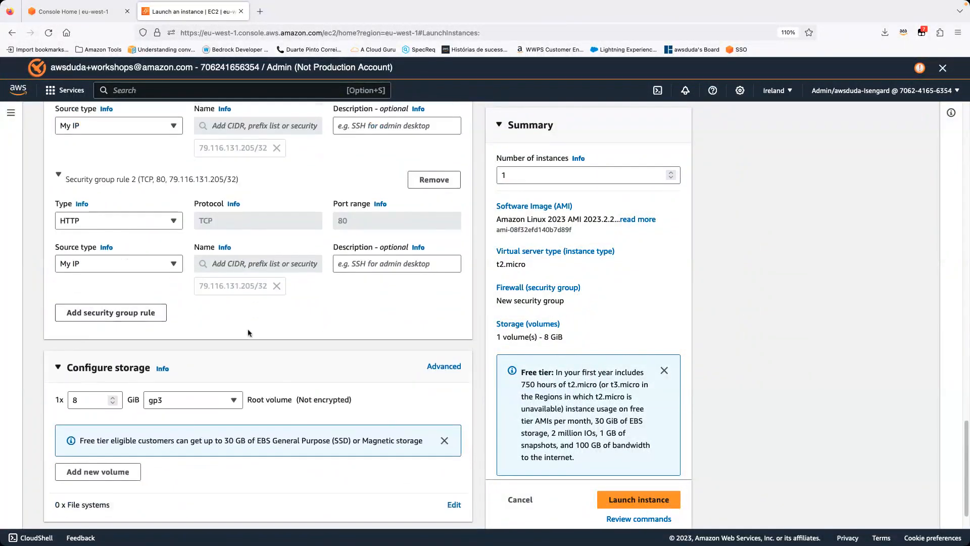
{"action": "scroll", "coordinate": [259, 335], "scroll_direction": "down", "scroll_amount": 1}
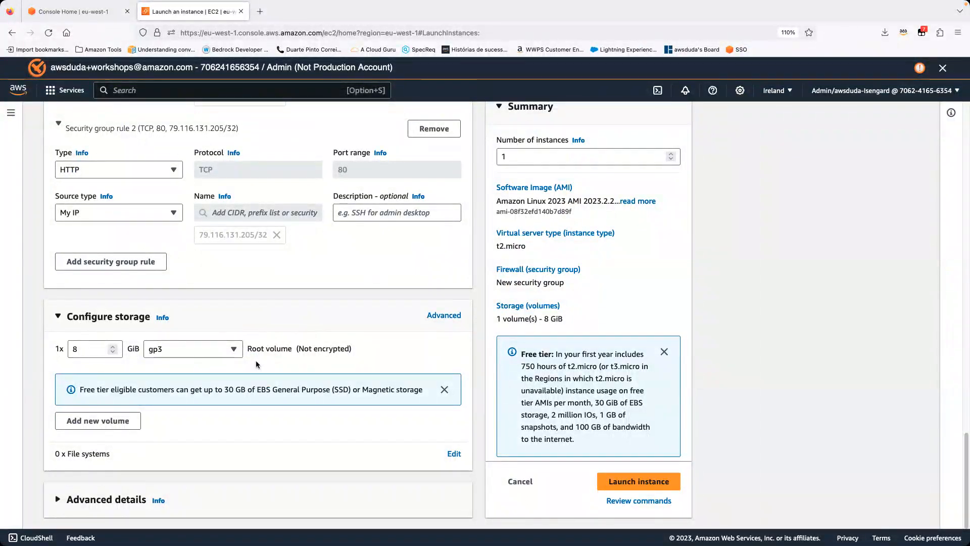
{"action": "left_click_drag", "start_coordinate": [256, 388], "coordinate": [349, 388]}
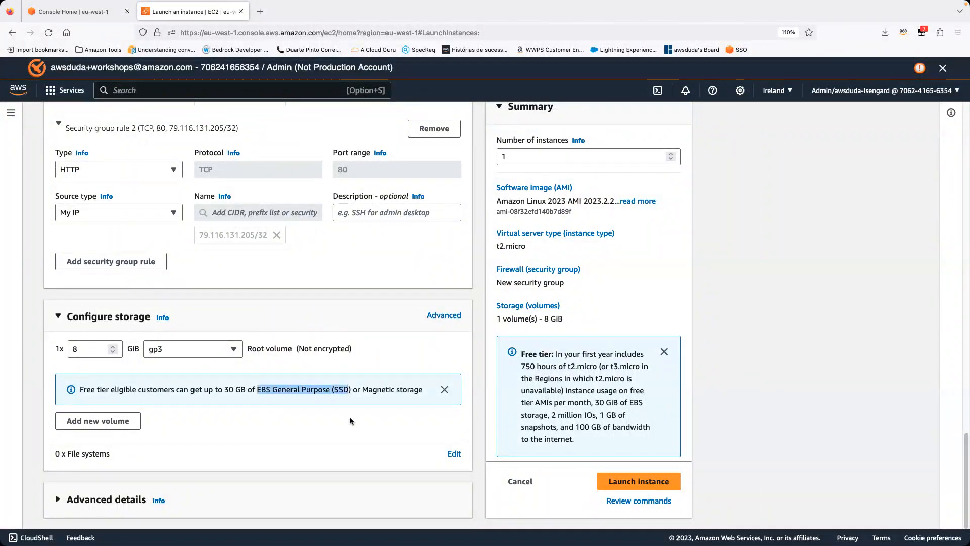
{"action": "left_click", "coordinate": [266, 408]}
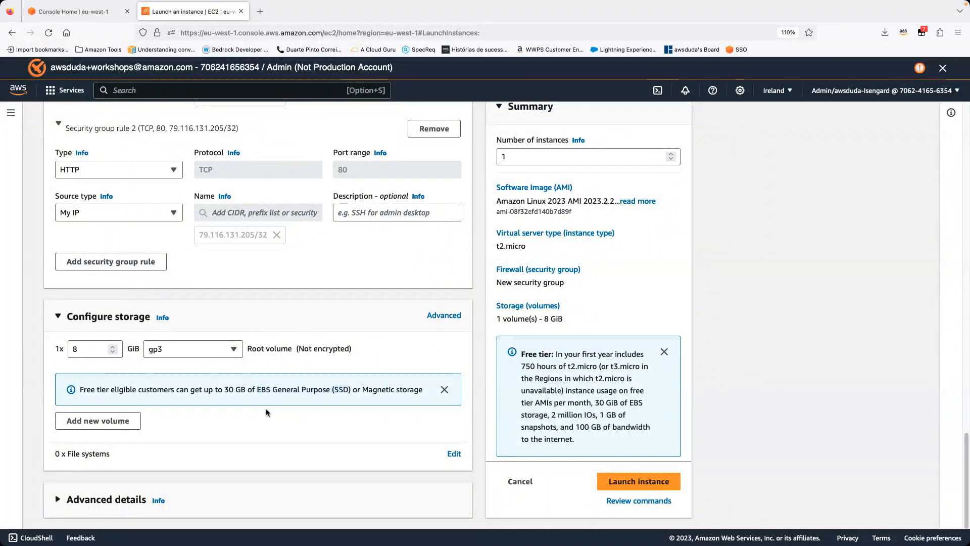
{"action": "left_click", "coordinate": [168, 350]}
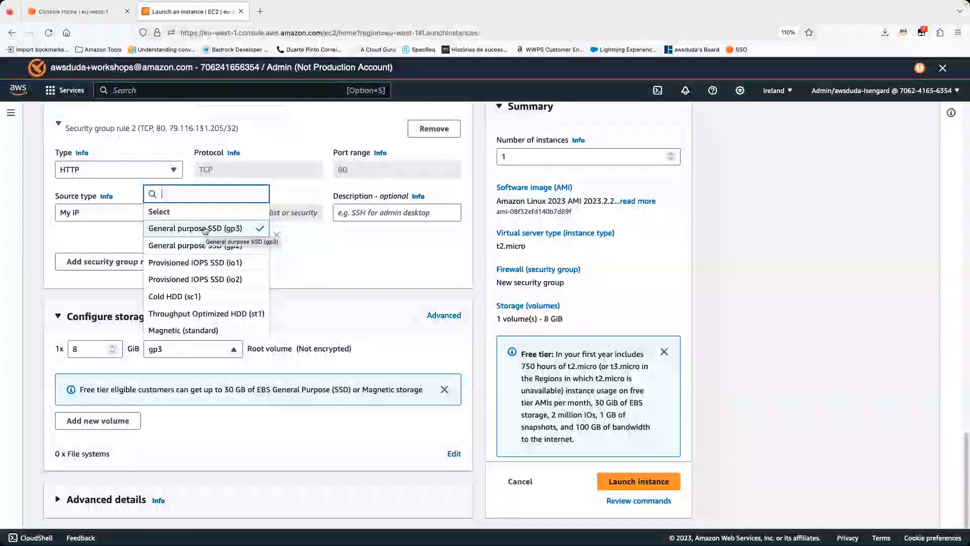
{"action": "left_click", "coordinate": [218, 344]}
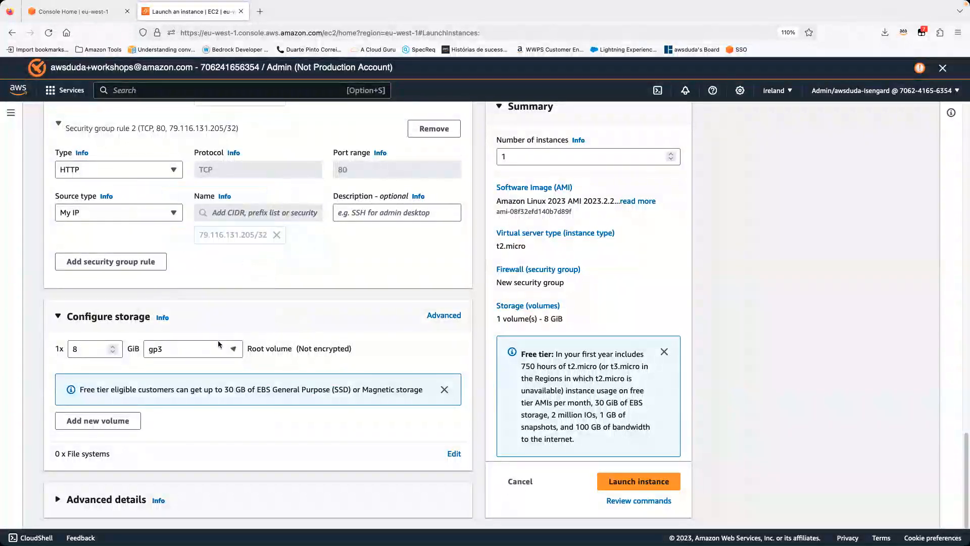
Step: Recheck the instance configuration, including its name, AMI, instance type, key pair and network settings, and launch the instance
{"action": "scroll", "coordinate": [231, 356], "scroll_direction": "up", "scroll_amount": 15}
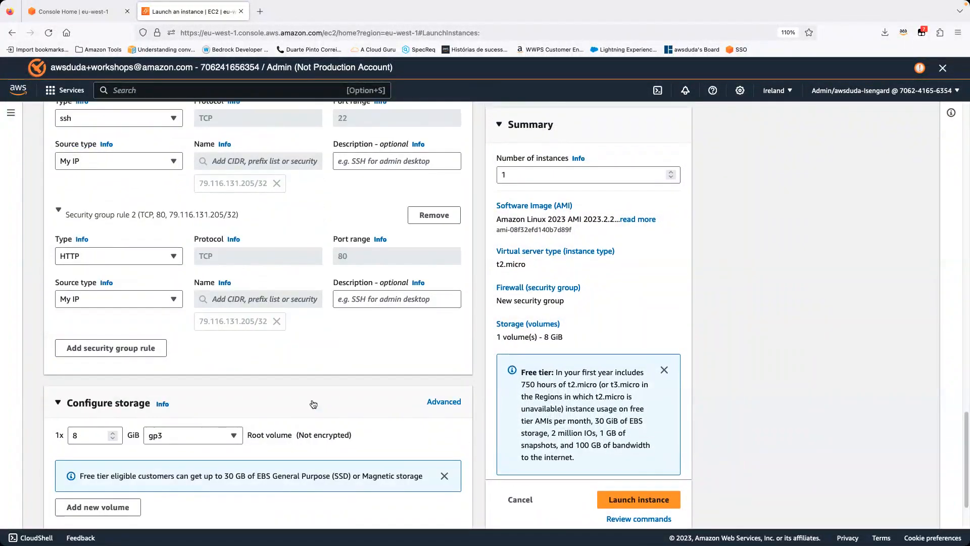
{"action": "scroll", "coordinate": [281, 308], "scroll_direction": "up", "scroll_amount": 10}
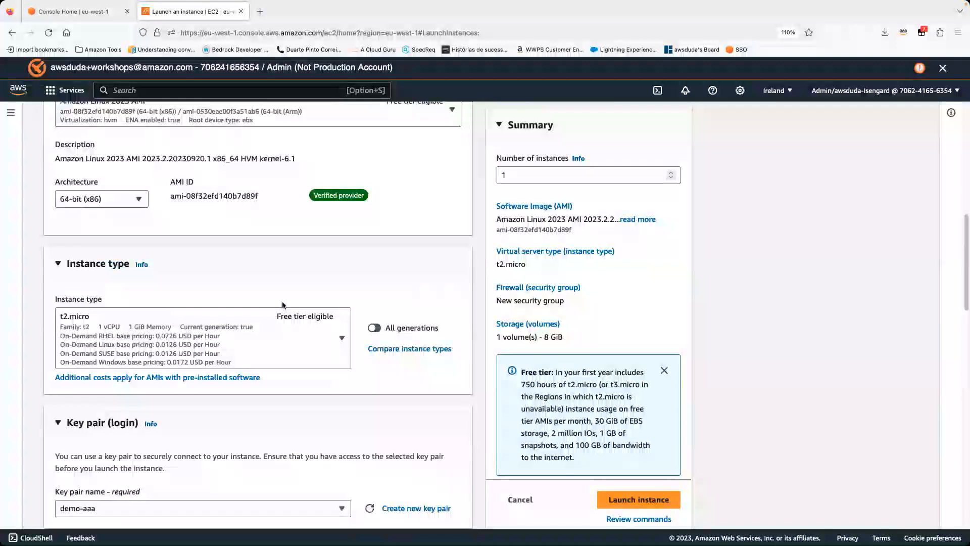
{"action": "scroll", "coordinate": [227, 314], "scroll_direction": "down", "scroll_amount": 2}
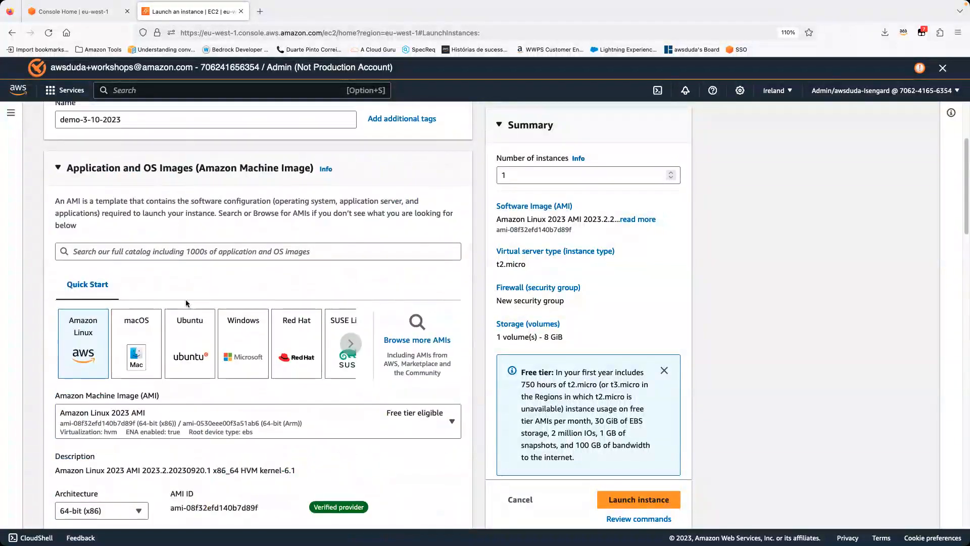
{"action": "scroll", "coordinate": [148, 268], "scroll_direction": "up", "scroll_amount": 4}
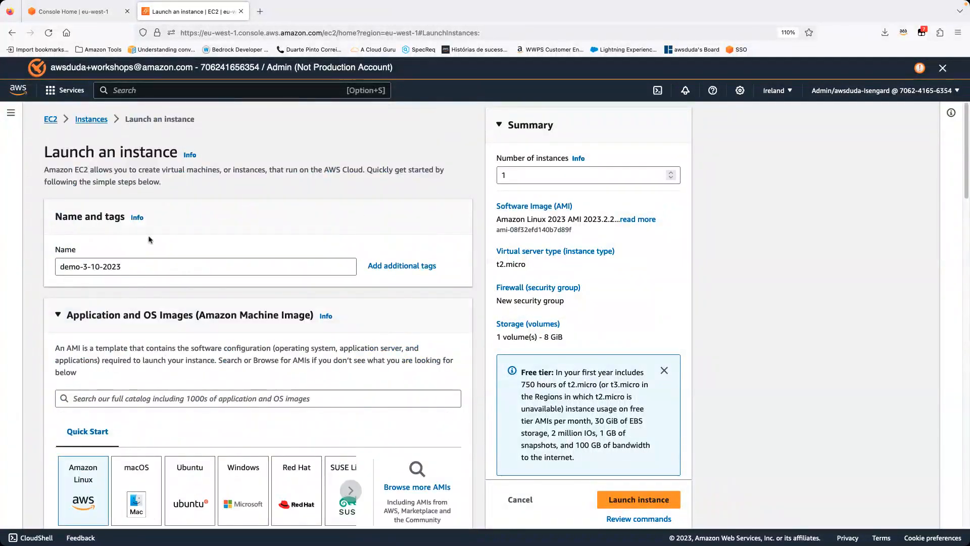
{"action": "scroll", "coordinate": [151, 241], "scroll_direction": "down", "scroll_amount": 4}
{"action": "scroll", "coordinate": [162, 388], "scroll_direction": "down", "scroll_amount": 5}
{"action": "scroll", "coordinate": [162, 388], "scroll_direction": "down", "scroll_amount": 3}
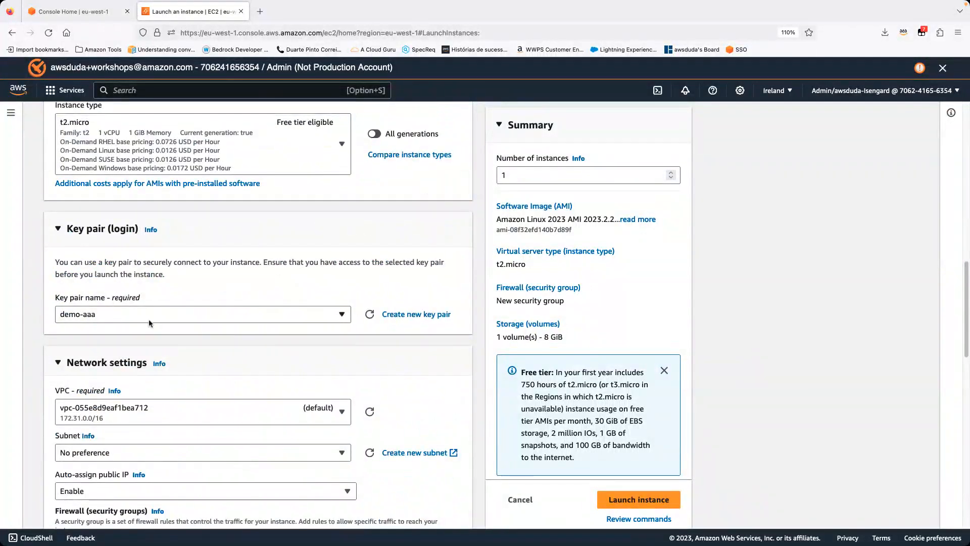
{"action": "scroll", "coordinate": [149, 319], "scroll_direction": "down", "scroll_amount": 10}
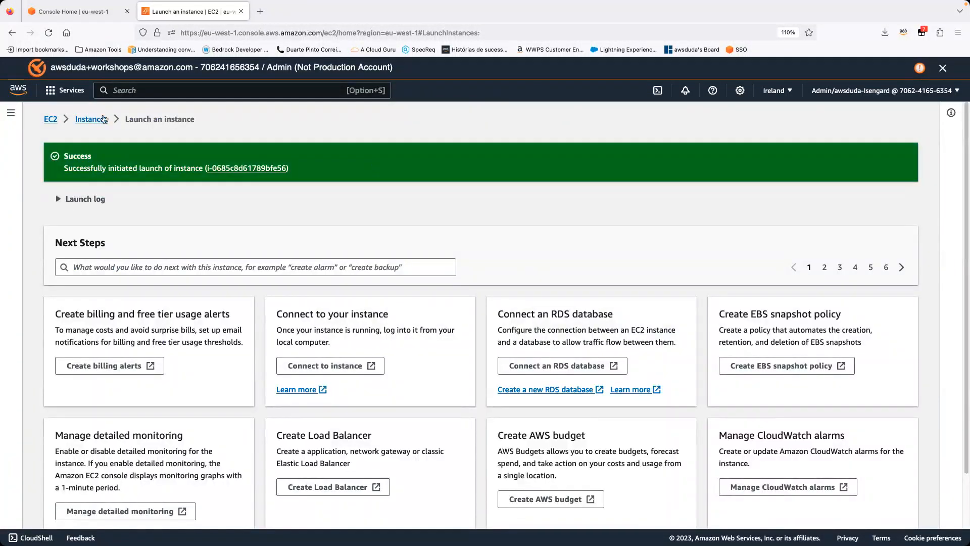
Step: Open the instances list, examine the details of demo-3-10-2023 in an enlarged details pane, and refresh the list
{"action": "left_click", "coordinate": [102, 119]}
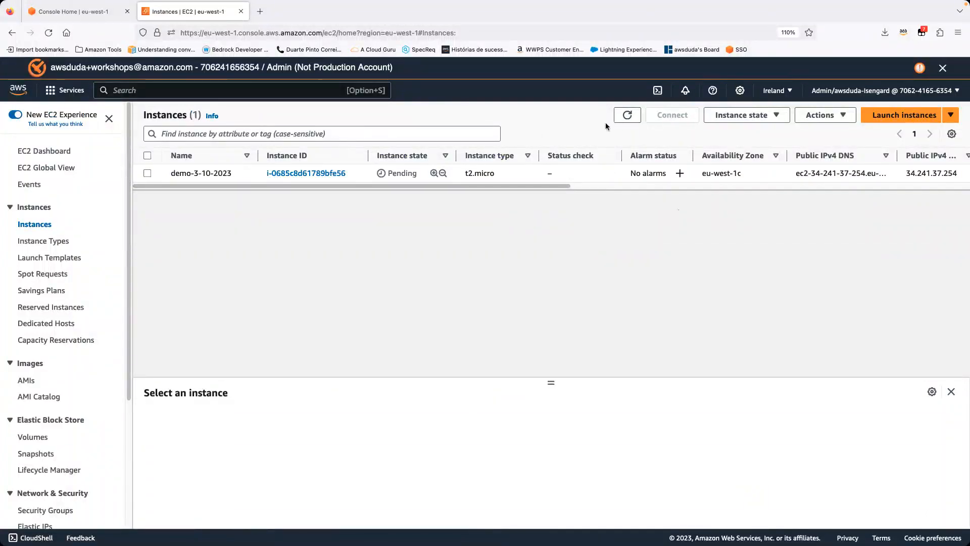
{"action": "left_click", "coordinate": [419, 176]}
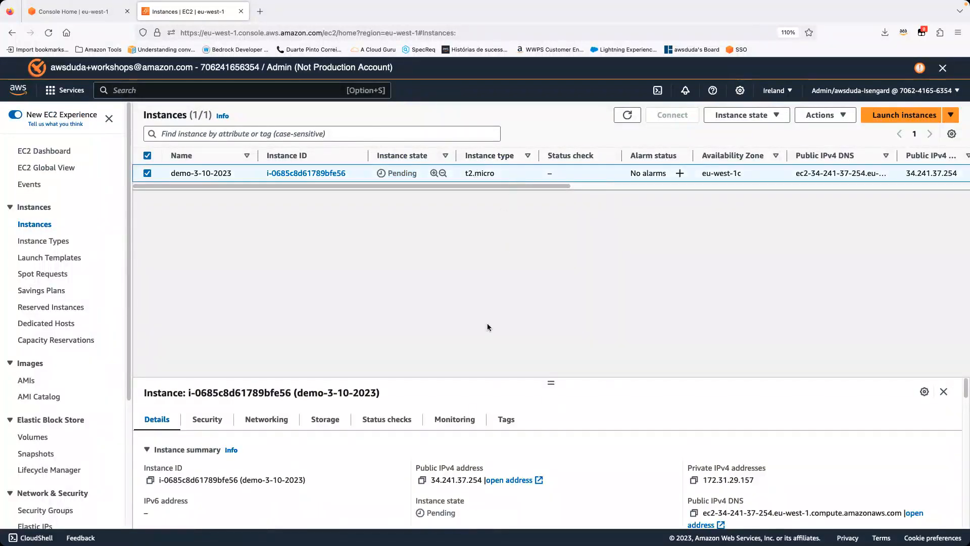
{"action": "left_click_drag", "start_coordinate": [553, 384], "coordinate": [589, 189]}
{"action": "scroll", "coordinate": [433, 429], "scroll_direction": "down", "scroll_amount": 10}
{"action": "scroll", "coordinate": [448, 420], "scroll_direction": "up", "scroll_amount": 5}
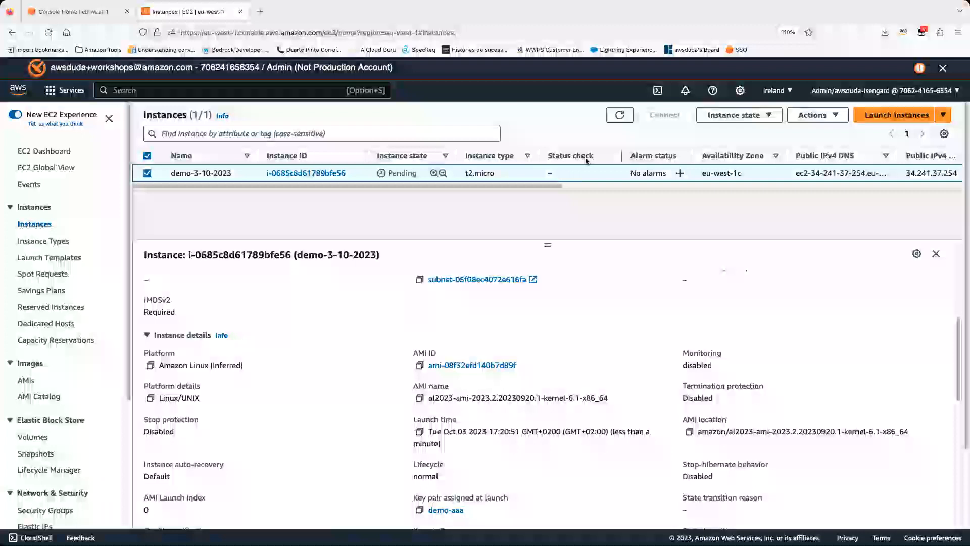
{"action": "left_click", "coordinate": [621, 116]}
{"action": "left_click", "coordinate": [617, 115]}
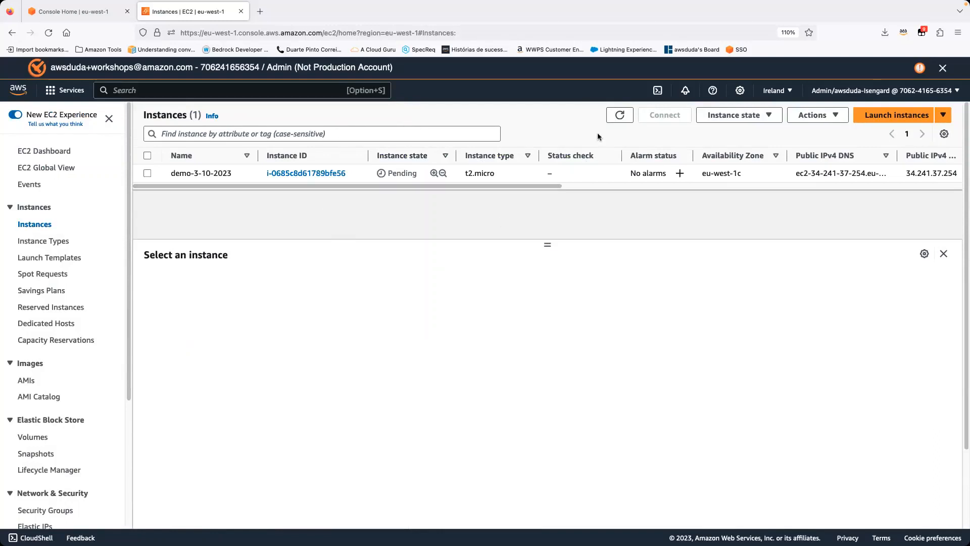
Step: Search the AWS services for s3 and open the S3 console in a new browser tab
{"action": "left_click", "coordinate": [150, 96]}
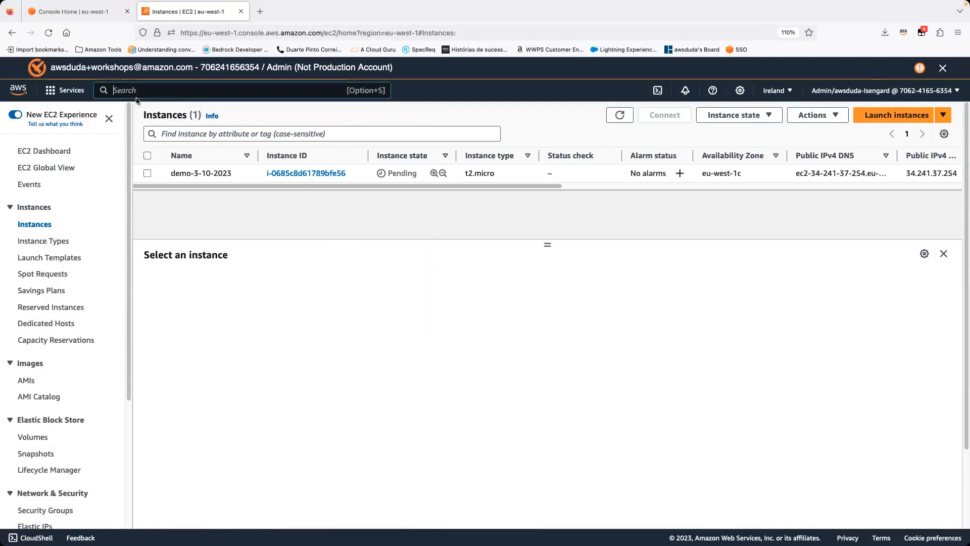
{"action": "type", "text": "s3"}
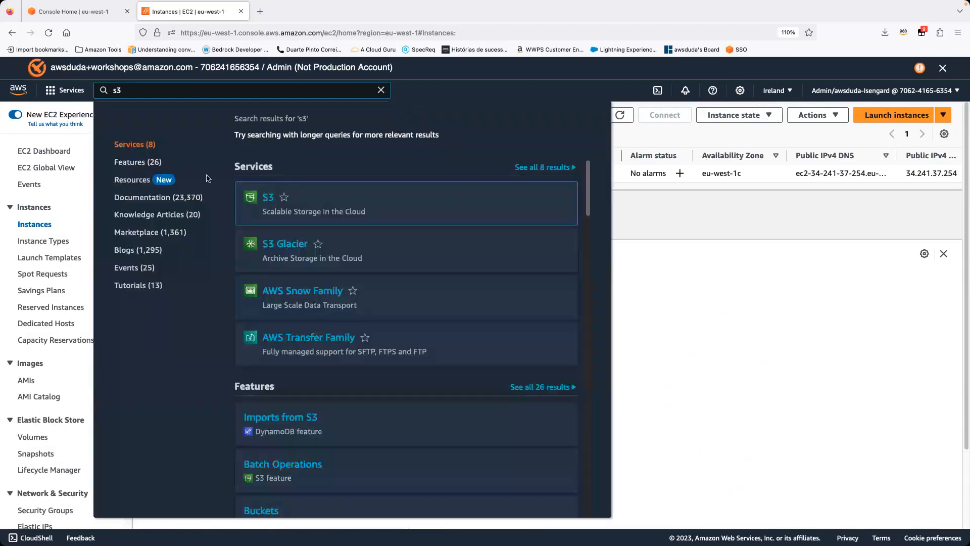
{"action": "left_click", "coordinate": [273, 200], "text": "super"}
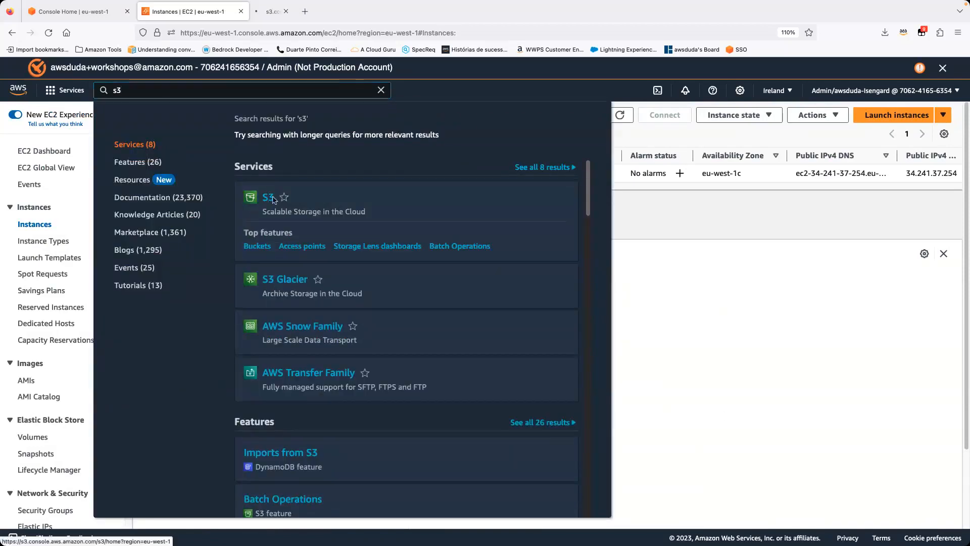
{"action": "left_click", "coordinate": [681, 296]}
{"action": "key", "text": "ctrl+Tab"}
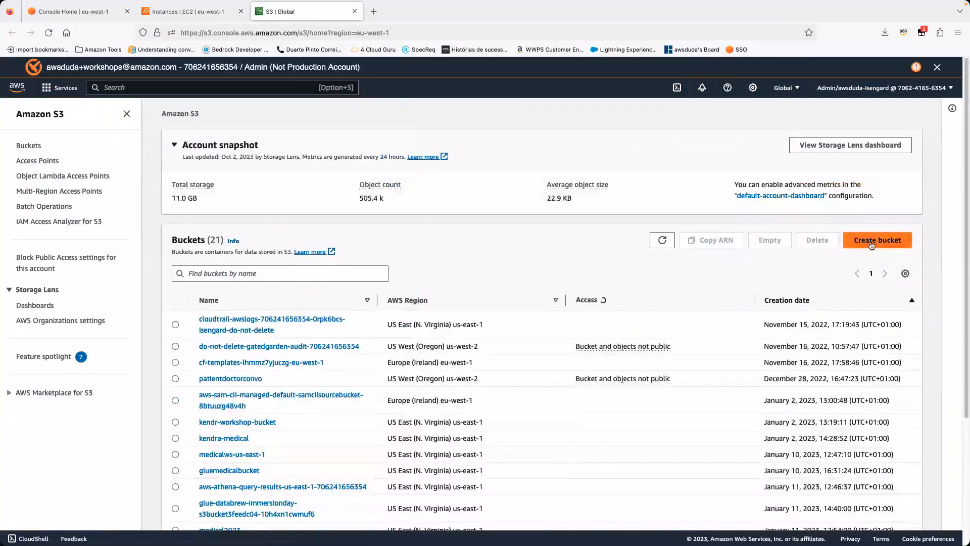
Step: Start creating an S3 bucket and name it demo-3-10-2023
{"action": "left_click", "coordinate": [877, 241]}
{"action": "left_click", "coordinate": [119, 234]}
{"action": "type", "text": "demo-3-10-2023"}
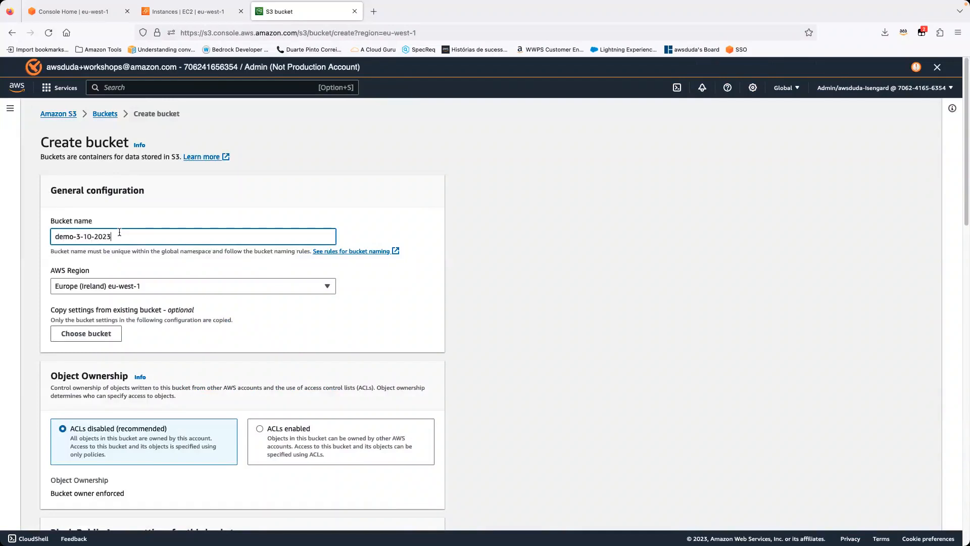
{"action": "left_click", "coordinate": [398, 290]}
Step: Review the bucket's ownership, public access, versioning and encryption settings, and create the bucket with the defaults
{"action": "scroll", "coordinate": [398, 289], "scroll_direction": "down", "scroll_amount": 3}
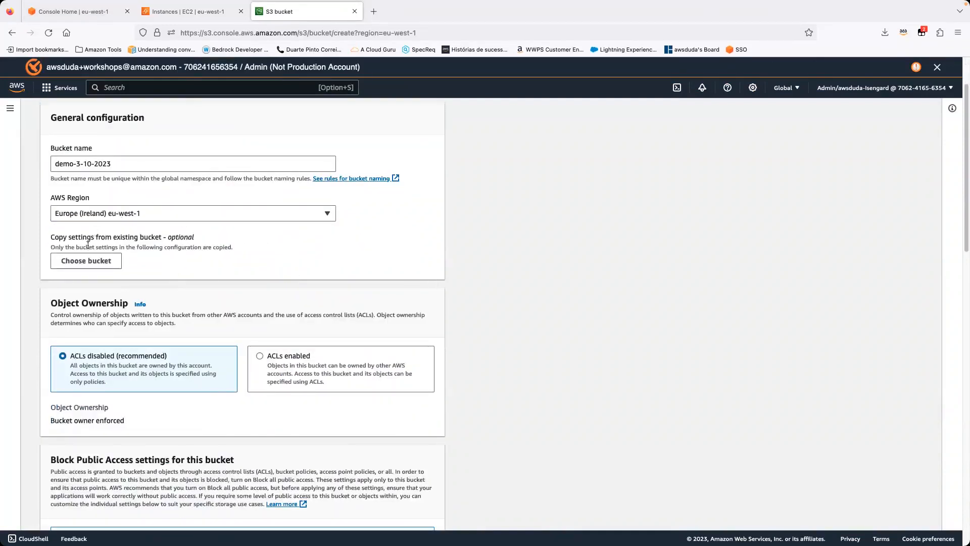
{"action": "scroll", "coordinate": [296, 342], "scroll_direction": "down", "scroll_amount": 15}
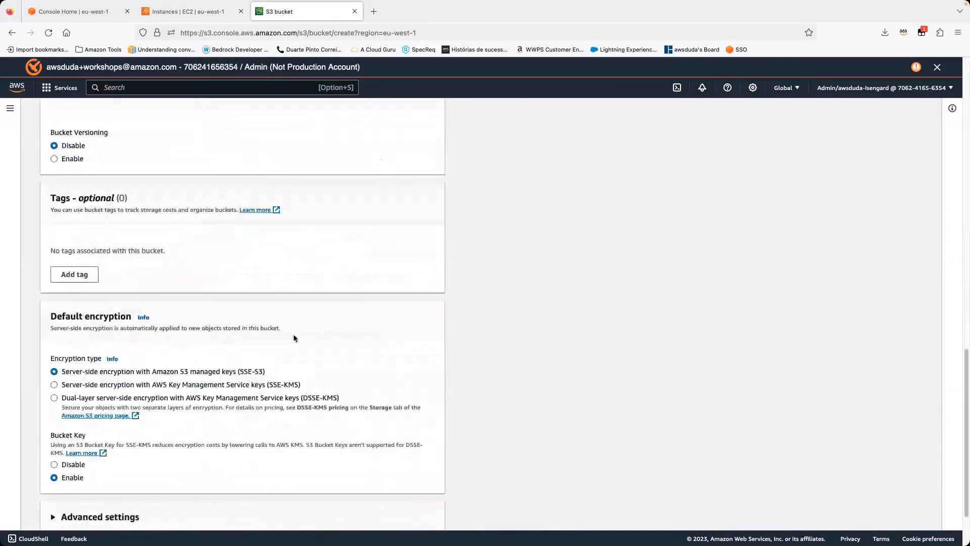
{"action": "scroll", "coordinate": [270, 338], "scroll_direction": "up", "scroll_amount": 15}
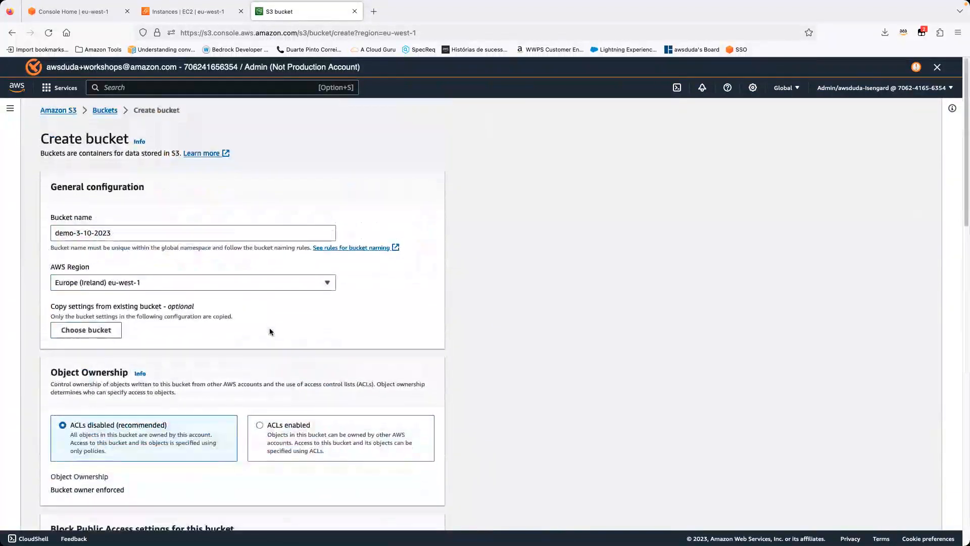
{"action": "scroll", "coordinate": [269, 333], "scroll_direction": "down", "scroll_amount": 8}
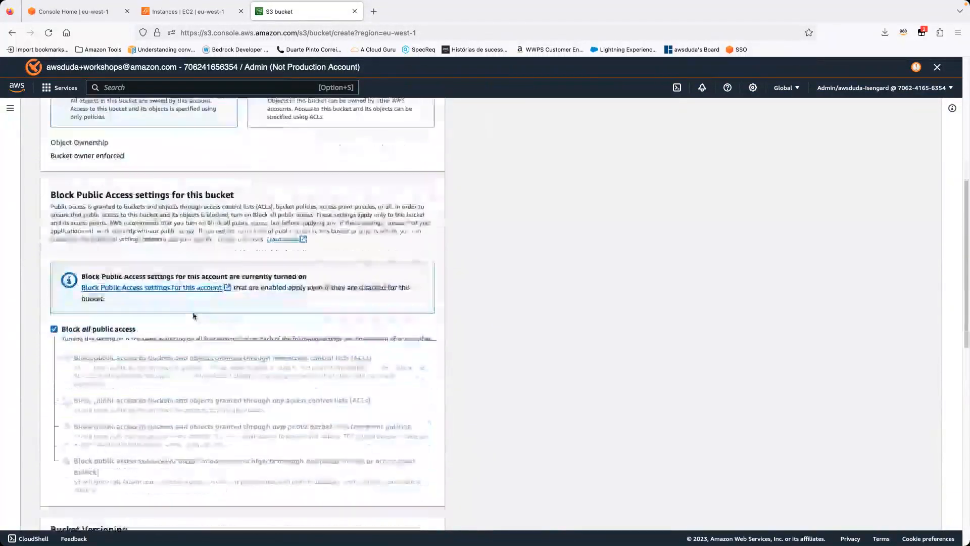
{"action": "scroll", "coordinate": [168, 267], "scroll_direction": "down", "scroll_amount": 3}
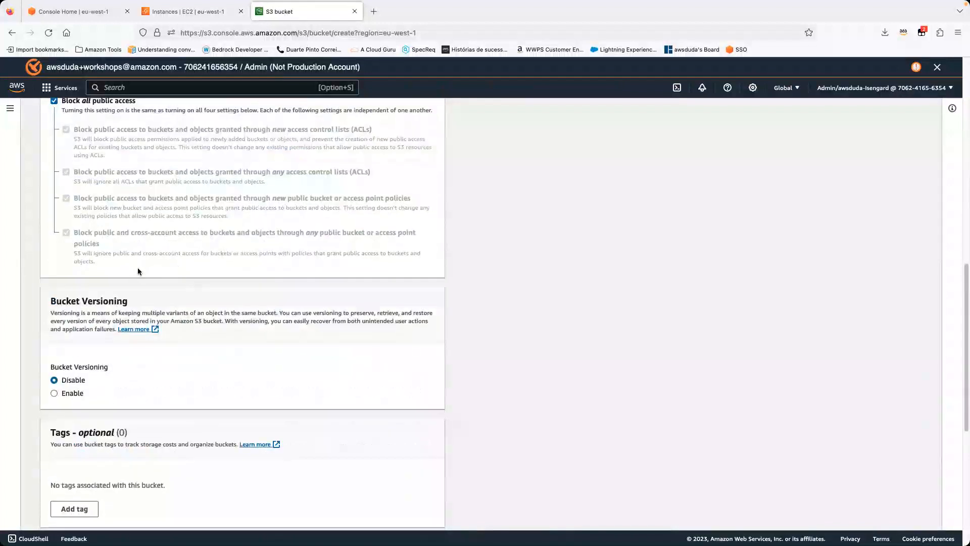
{"action": "scroll", "coordinate": [91, 319], "scroll_direction": "down", "scroll_amount": 1}
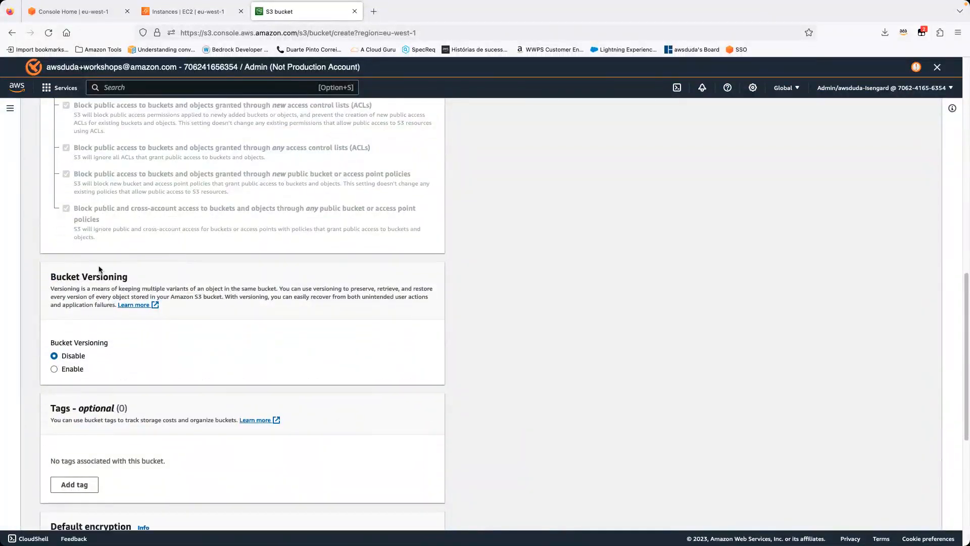
{"action": "scroll", "coordinate": [70, 371], "scroll_direction": "down", "scroll_amount": 6}
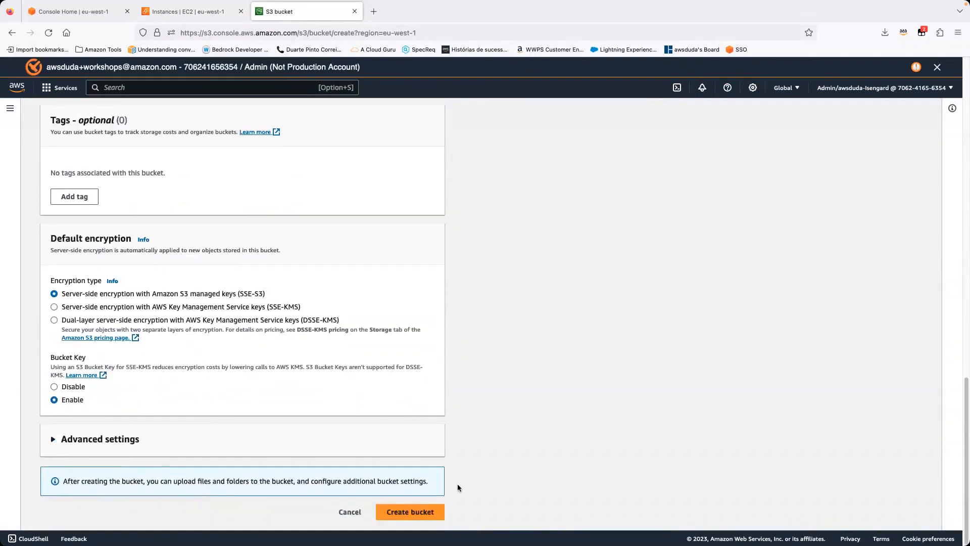
{"action": "left_click", "coordinate": [426, 512]}
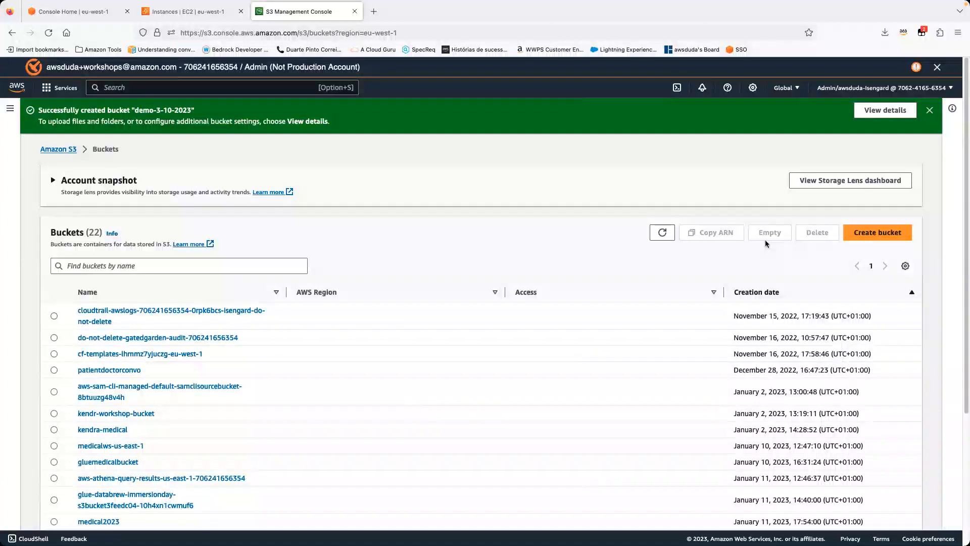
Step: Filter the bucket list by demo and open the demo-3-10-2023 bucket
{"action": "left_click", "coordinate": [143, 309]}
{"action": "type", "text": "demo"}
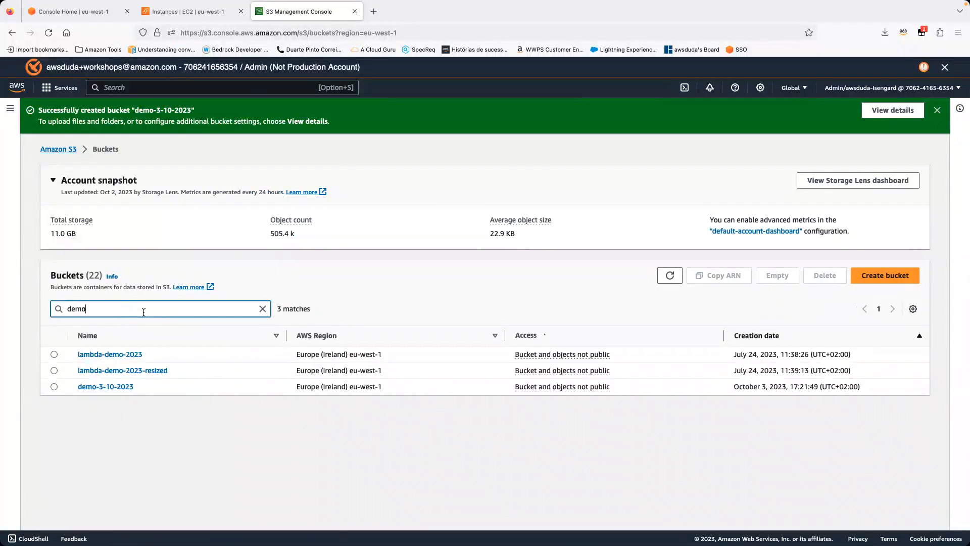
{"action": "left_click", "coordinate": [101, 386]}
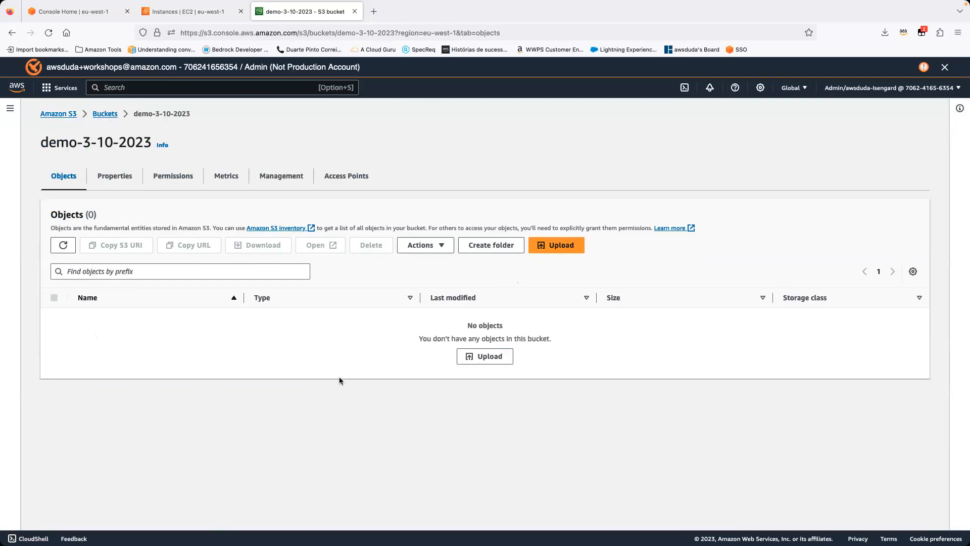
Step: Upload index.html to the bucket from the folder beginning with bc010e6ed2 in Downloads
{"action": "left_click", "coordinate": [553, 251]}
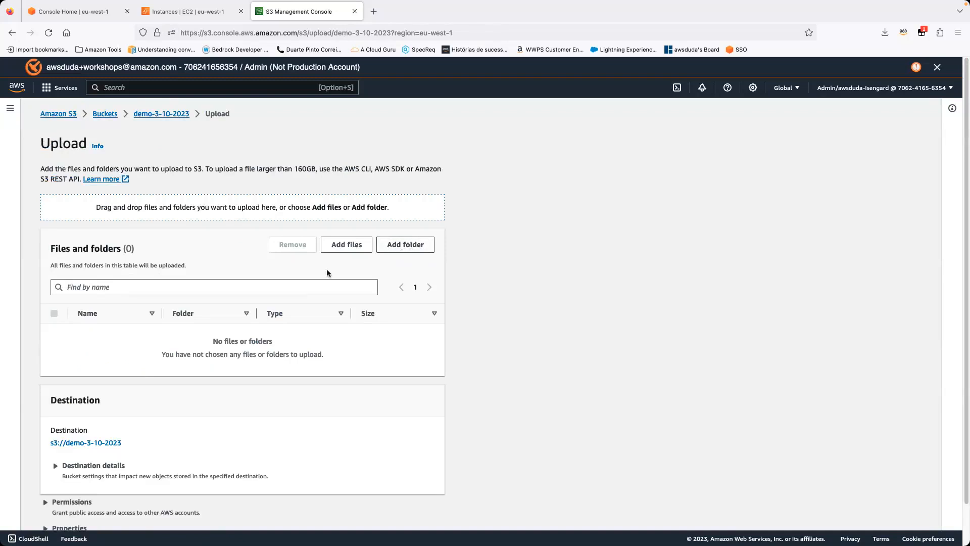
{"action": "left_click", "coordinate": [343, 251]}
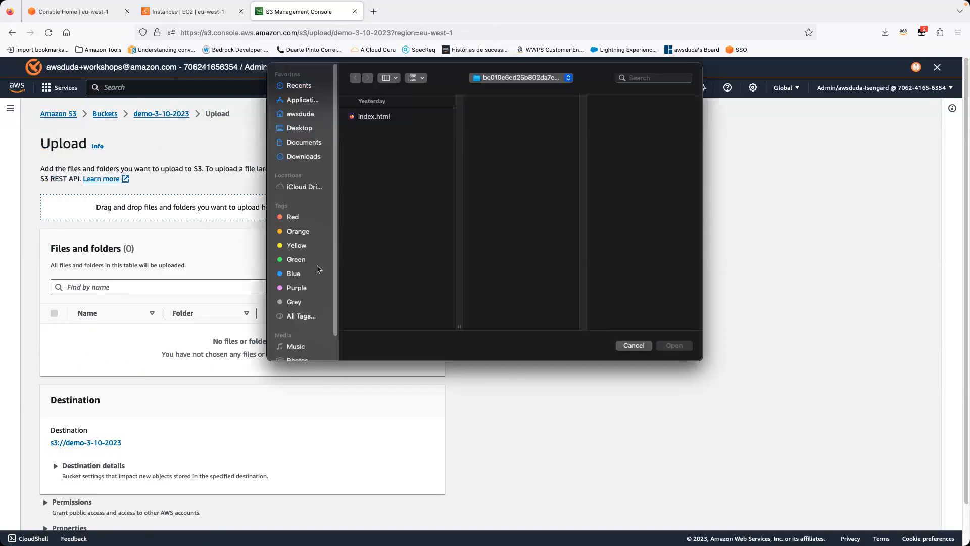
{"action": "left_click", "coordinate": [314, 131]}
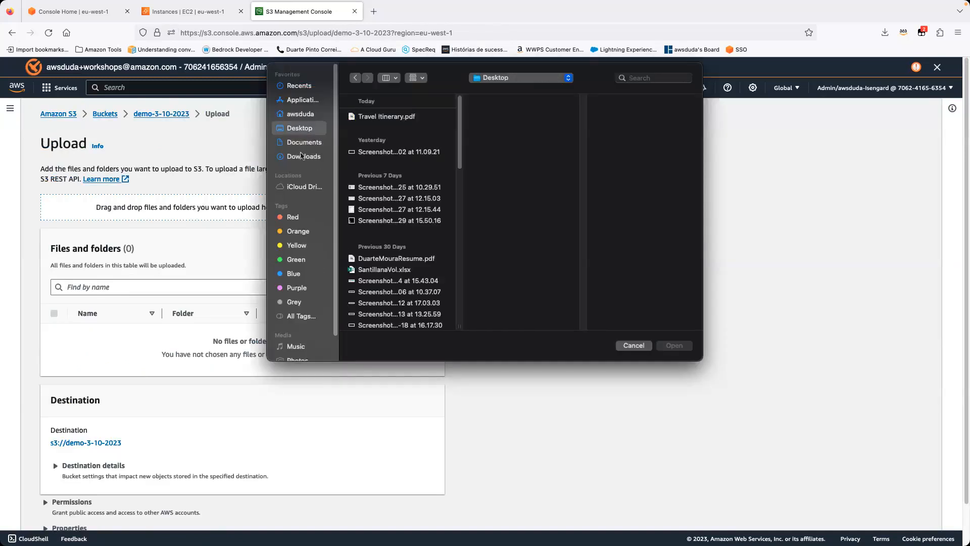
{"action": "left_click", "coordinate": [301, 158]}
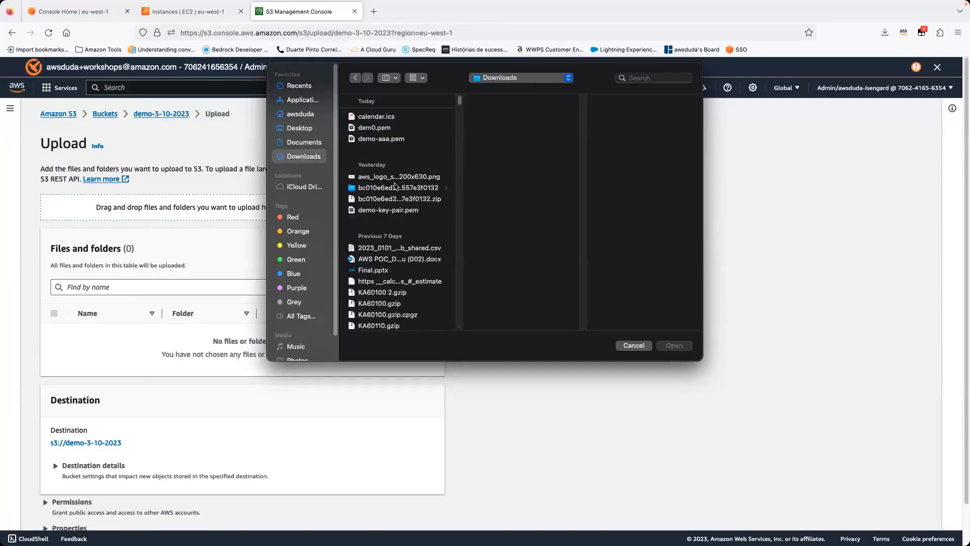
{"action": "left_click", "coordinate": [396, 187]}
{"action": "left_click", "coordinate": [507, 117]}
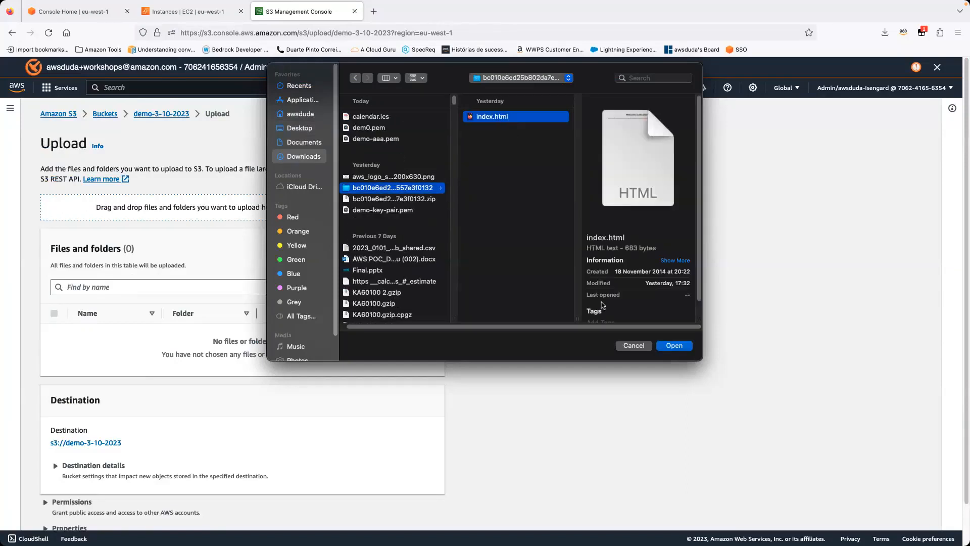
{"action": "left_click", "coordinate": [682, 348]}
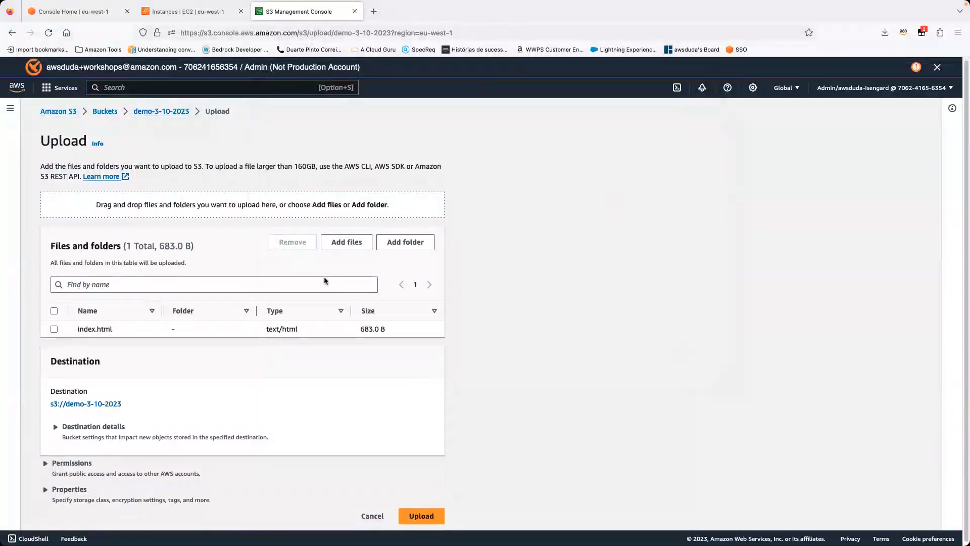
{"action": "left_click", "coordinate": [430, 511]}
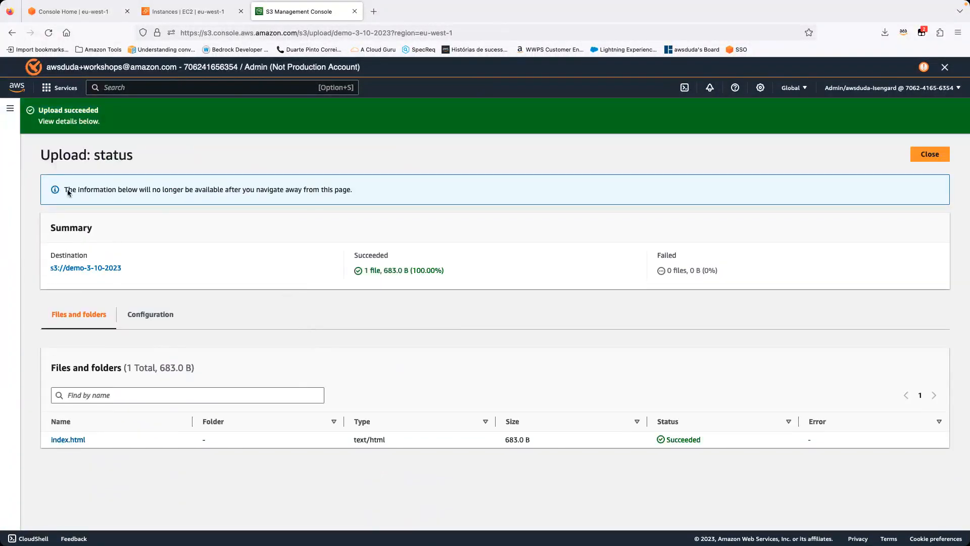
Step: Check the upload status, and open the destination bucket to look at the index.html object
{"action": "left_click_drag", "start_coordinate": [92, 110], "coordinate": [38, 108]}
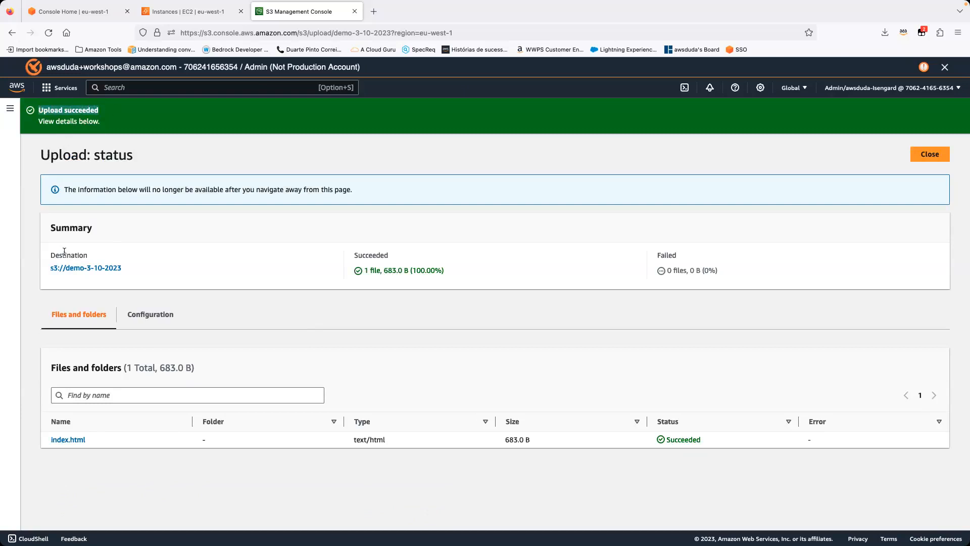
{"action": "left_click", "coordinate": [90, 271]}
{"action": "left_click_drag", "start_coordinate": [125, 315], "coordinate": [77, 317]}
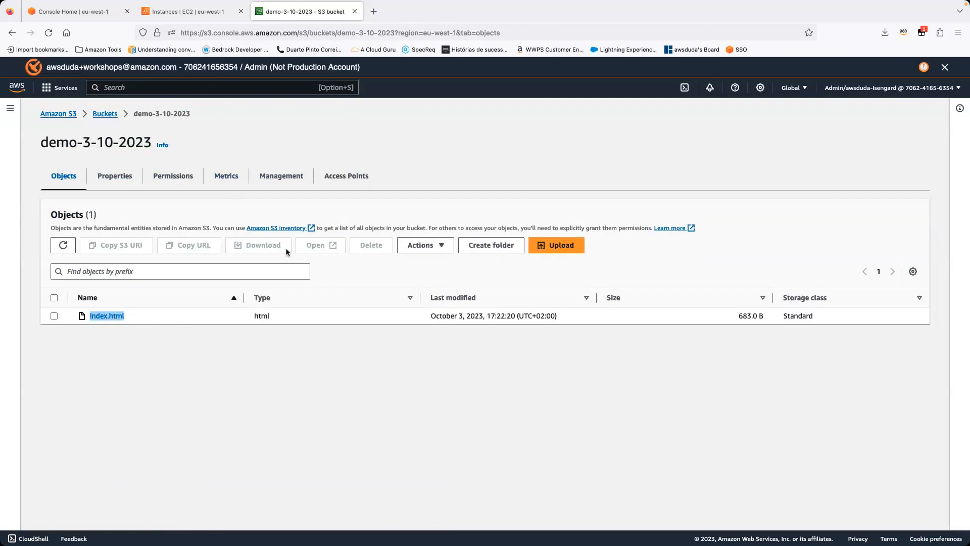
Step: Return to the EC2 instances list and refresh it to check the status of demo-3-10-2023
{"action": "left_click", "coordinate": [212, 4]}
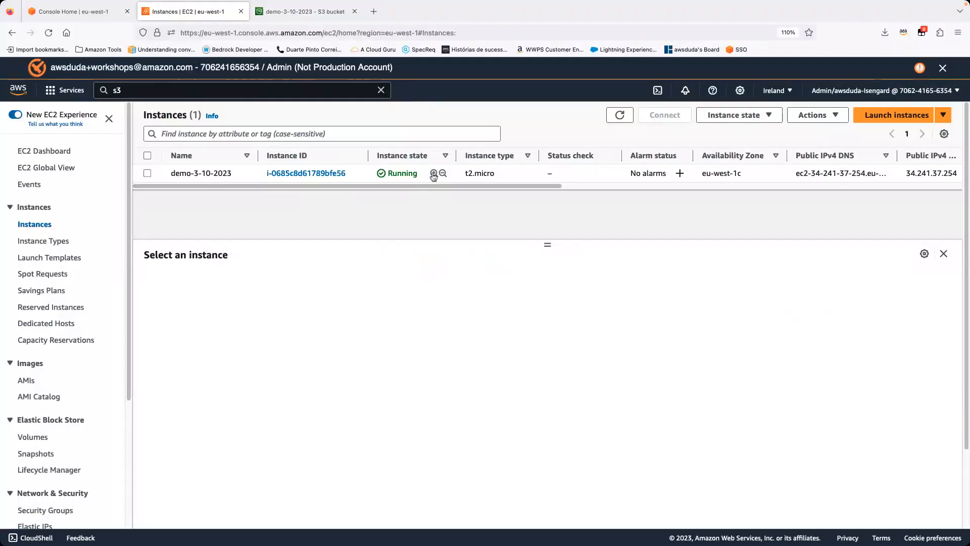
{"action": "left_click", "coordinate": [376, 177]}
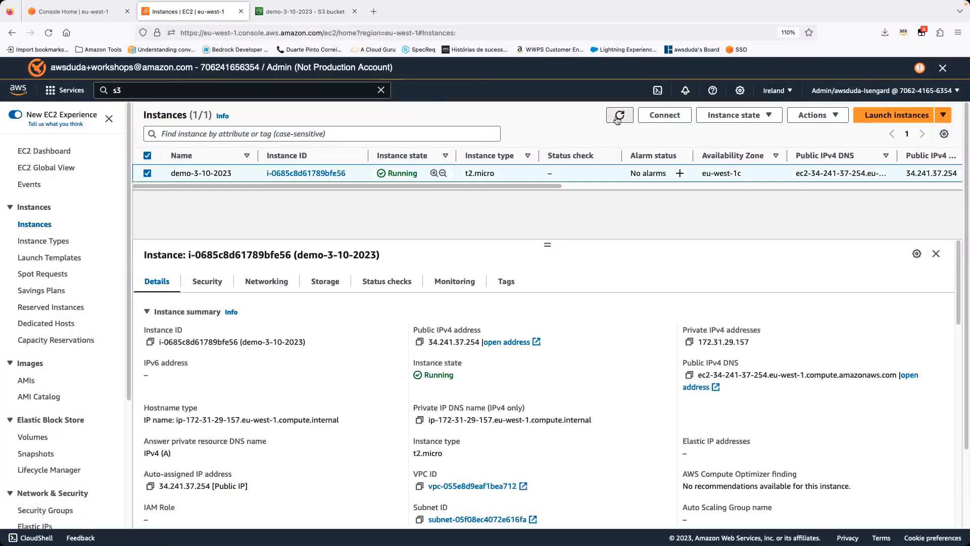
{"action": "left_click", "coordinate": [618, 116]}
{"action": "left_click", "coordinate": [617, 118]}
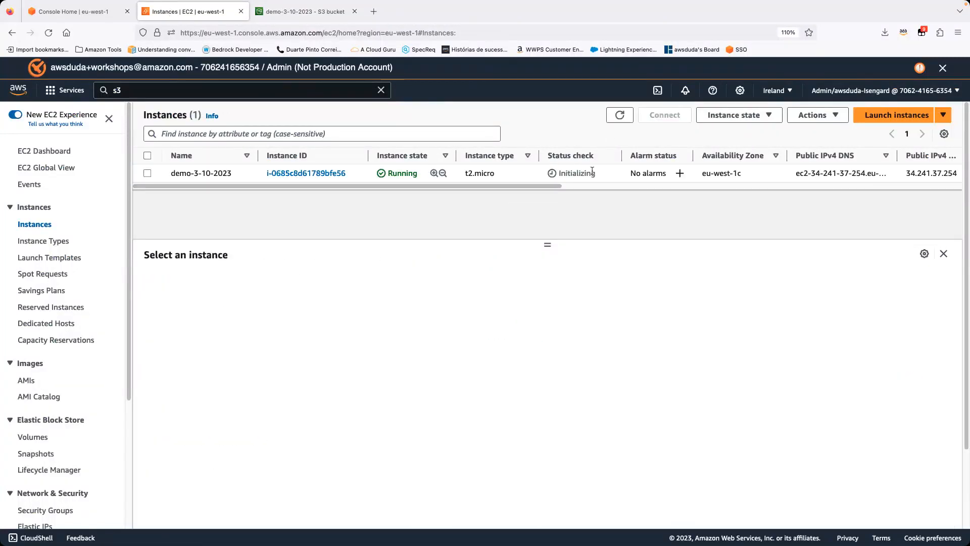
Step: Modify the IAM role of the demo-3-10-2023 instance, attaching the s3fullaccess role
{"action": "left_click", "coordinate": [589, 172]}
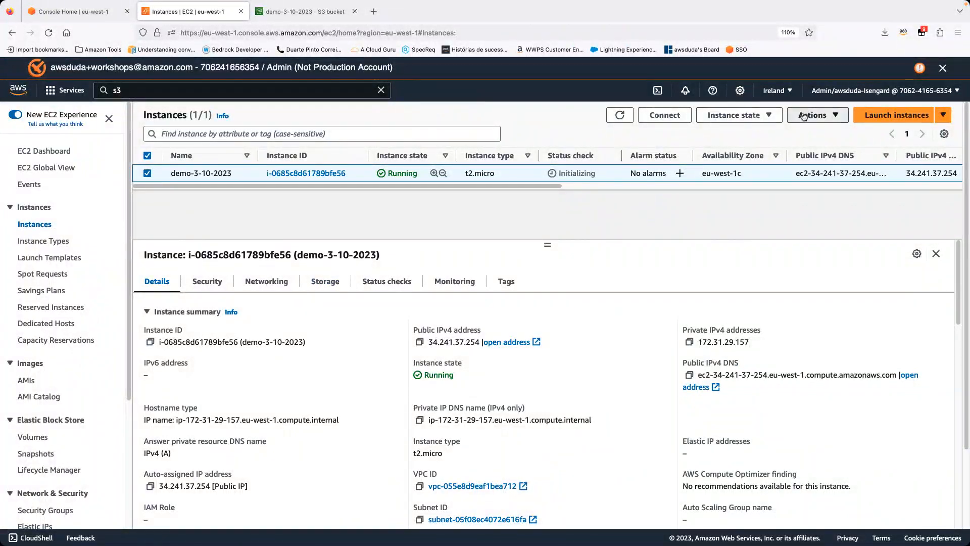
{"action": "left_click", "coordinate": [814, 115]}
{"action": "mouse_move", "coordinate": [849, 217]}
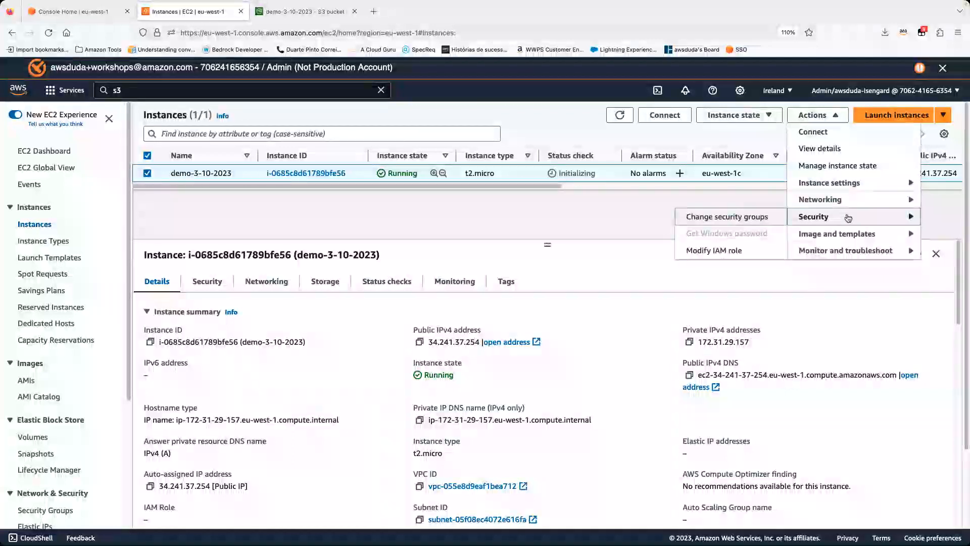
{"action": "left_click", "coordinate": [728, 250]}
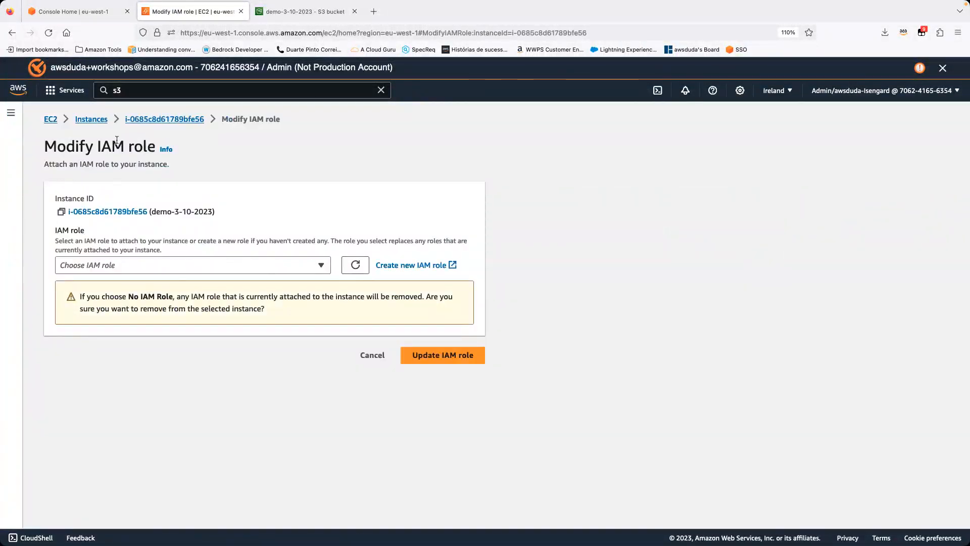
{"action": "left_click_drag", "start_coordinate": [98, 147], "coordinate": [125, 153]}
{"action": "left_click", "coordinate": [289, 144]}
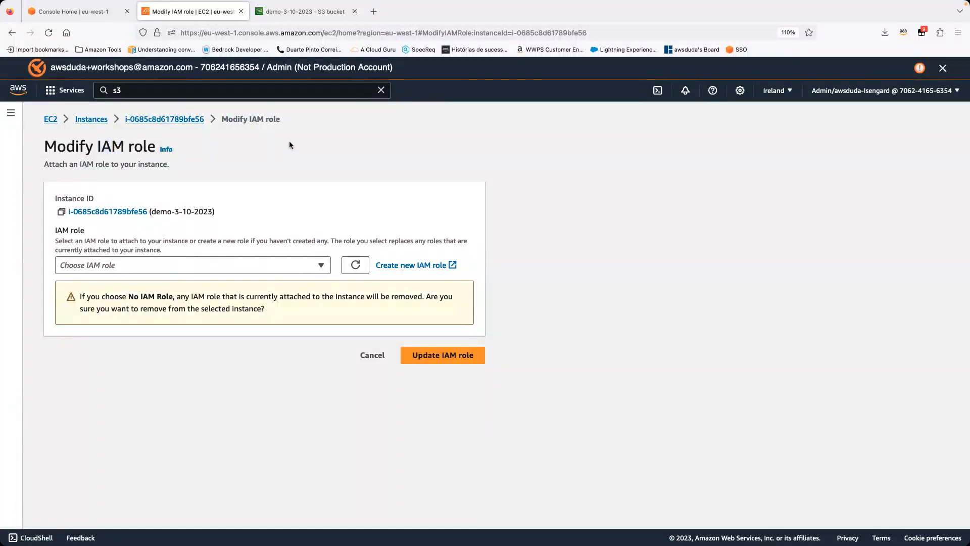
{"action": "left_click", "coordinate": [300, 262]}
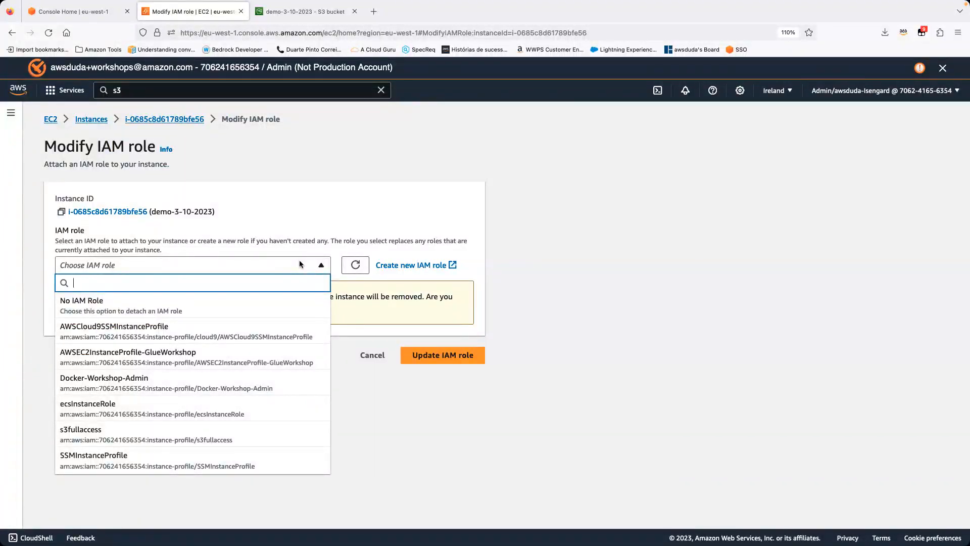
{"action": "type", "text": "s3"}
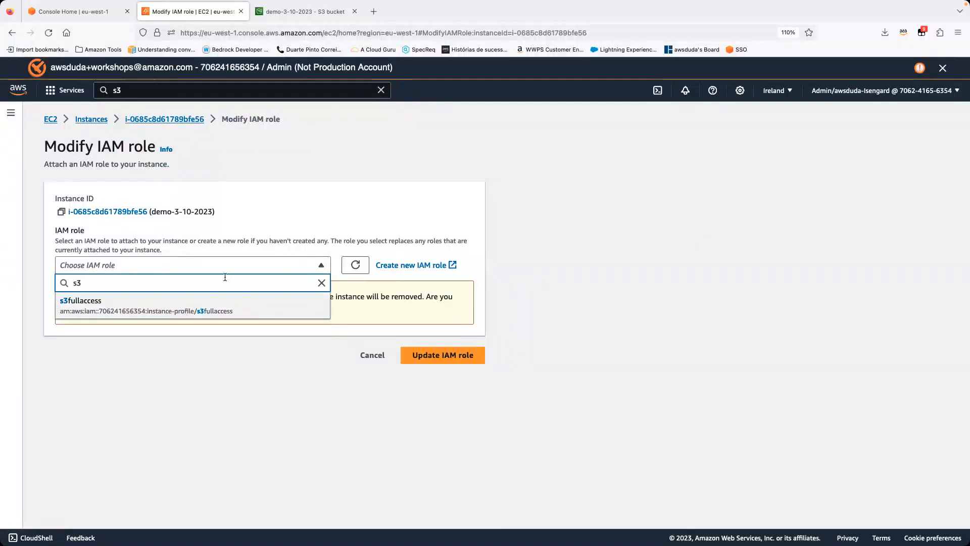
{"action": "left_click", "coordinate": [72, 312]}
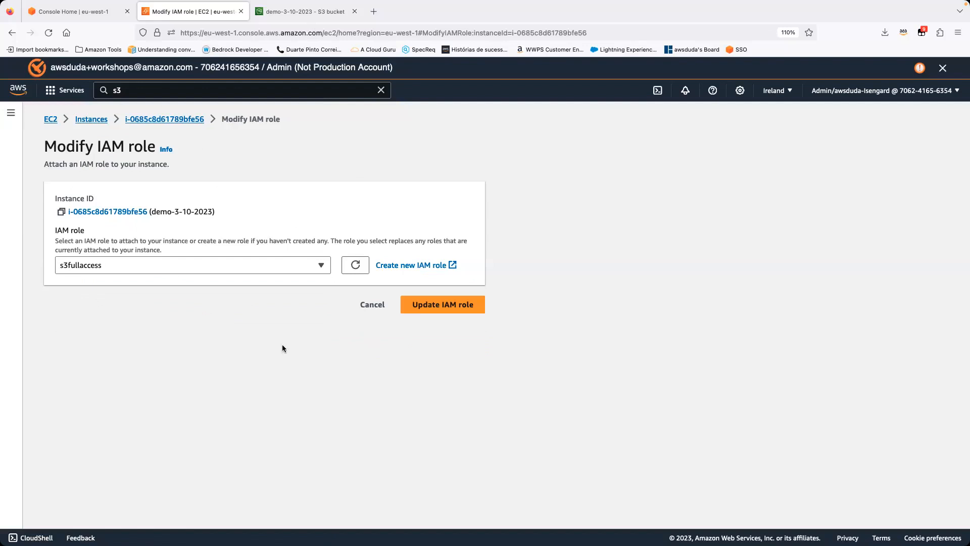
{"action": "left_click", "coordinate": [419, 305]}
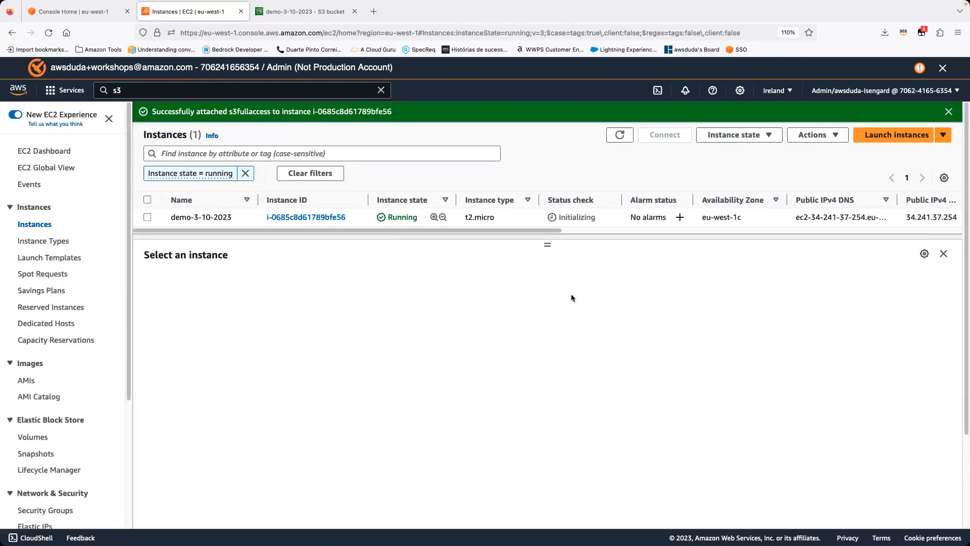
Step: Refresh the instances list repeatedly to check the status check of demo-3-10-2023
{"action": "left_click", "coordinate": [611, 140]}
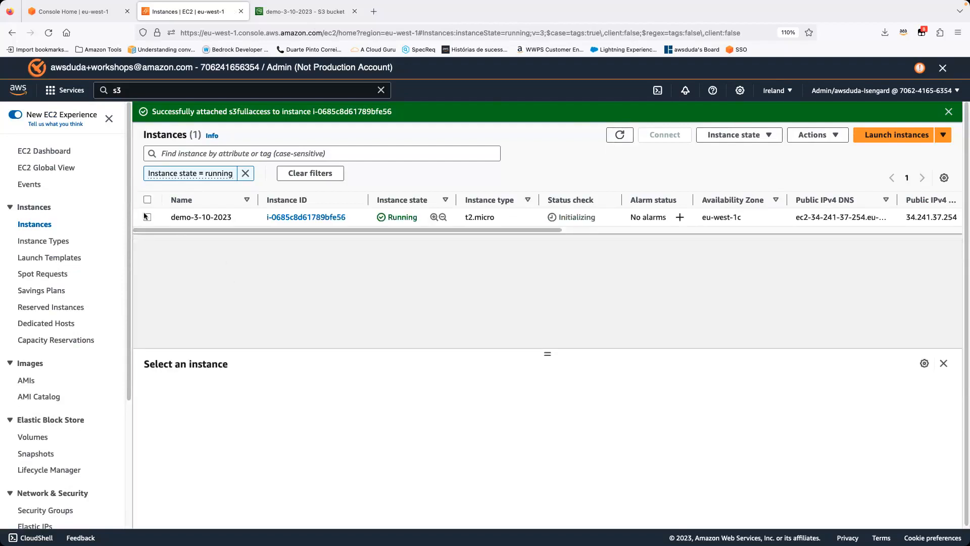
{"action": "left_click", "coordinate": [143, 217]}
{"action": "left_click", "coordinate": [617, 137]}
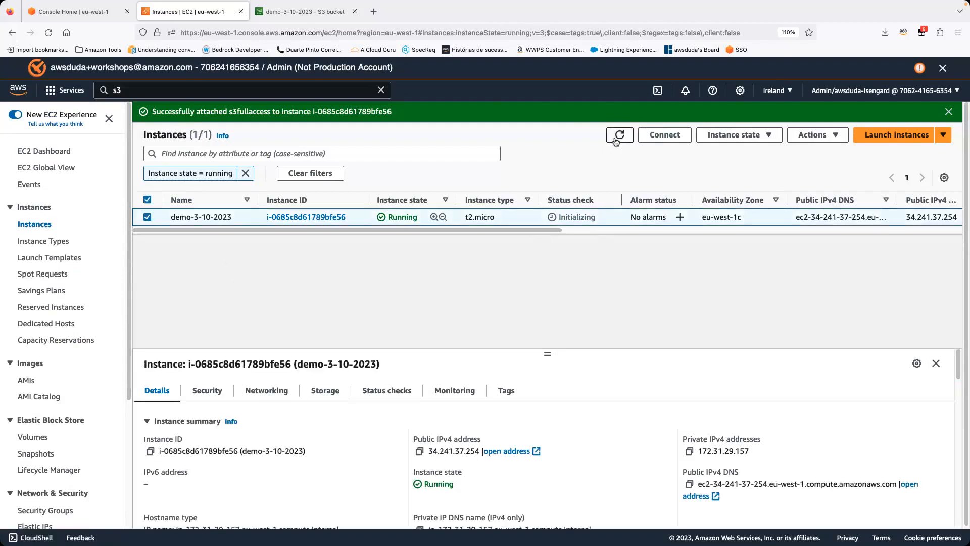
{"action": "left_click", "coordinate": [615, 140]}
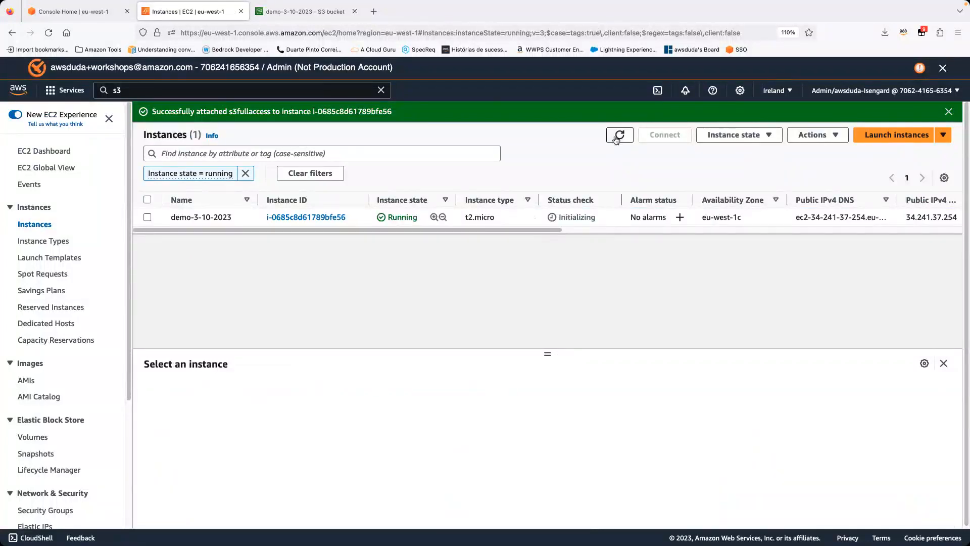
{"action": "left_click", "coordinate": [616, 140]}
{"action": "left_click", "coordinate": [616, 140]}
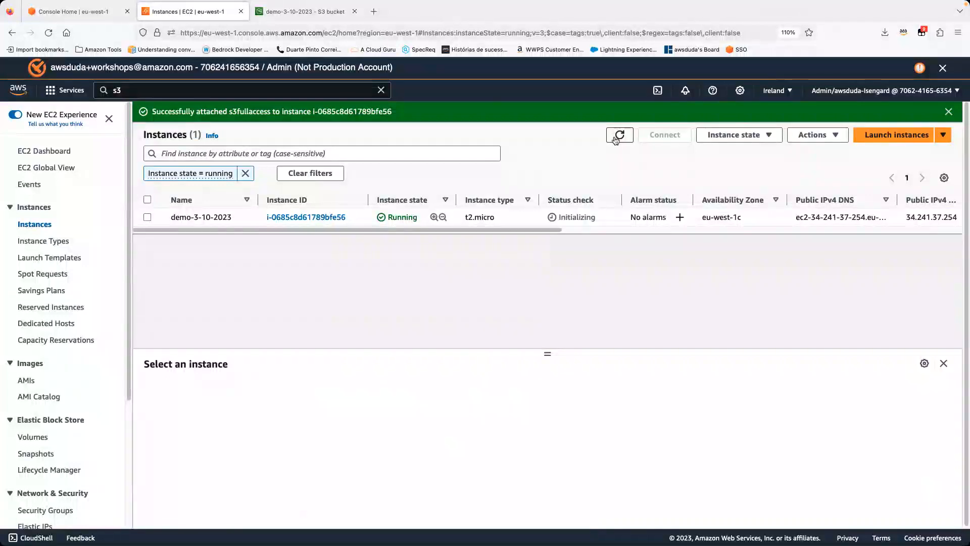
{"action": "left_click", "coordinate": [616, 140]}
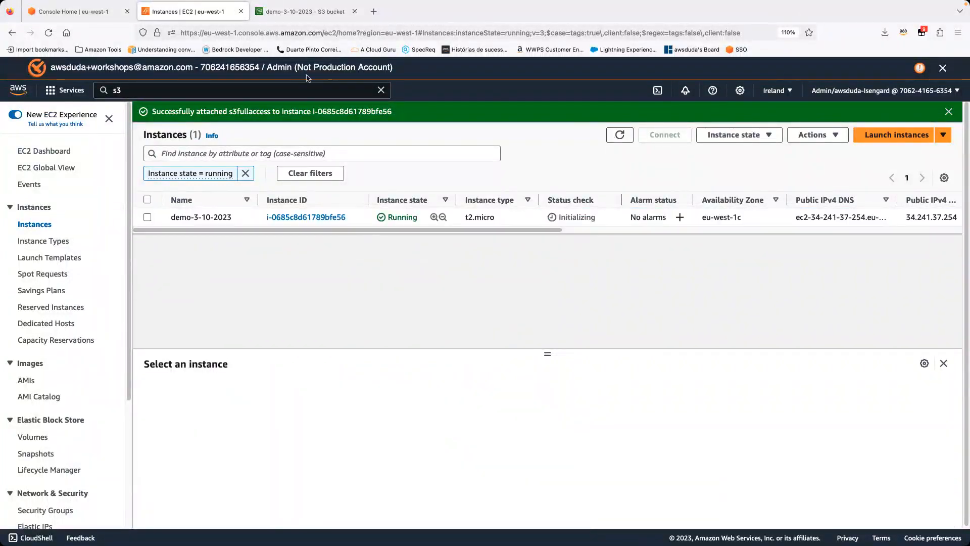
Step: Go back to the S3 buckets list and reopen the demo-3-10-2023 bucket to view its contents
{"action": "left_click", "coordinate": [303, 12]}
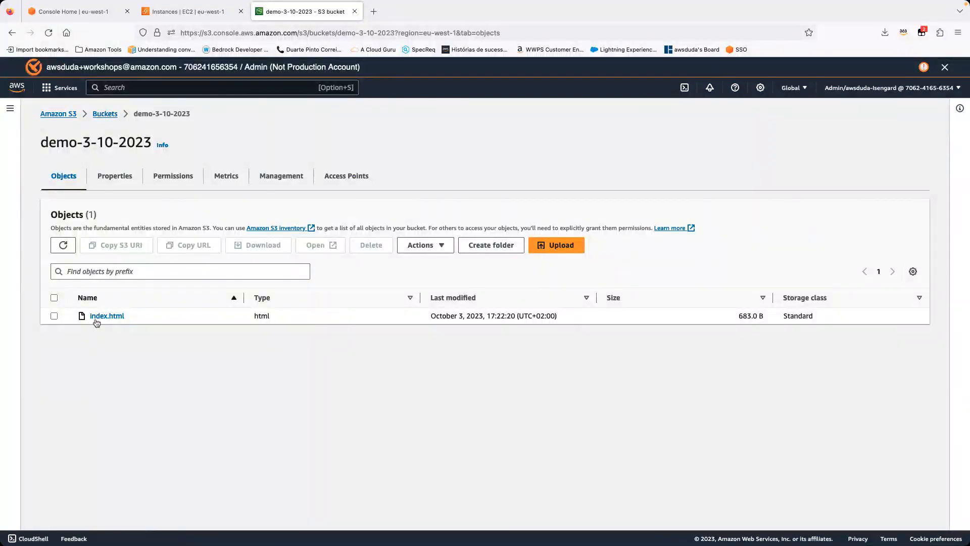
{"action": "left_click", "coordinate": [115, 114]}
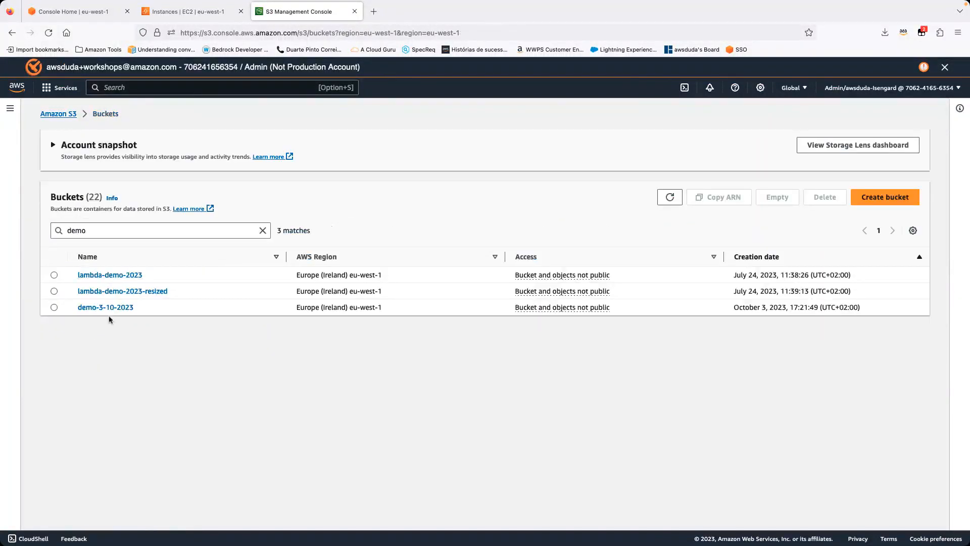
{"action": "left_click", "coordinate": [124, 350]}
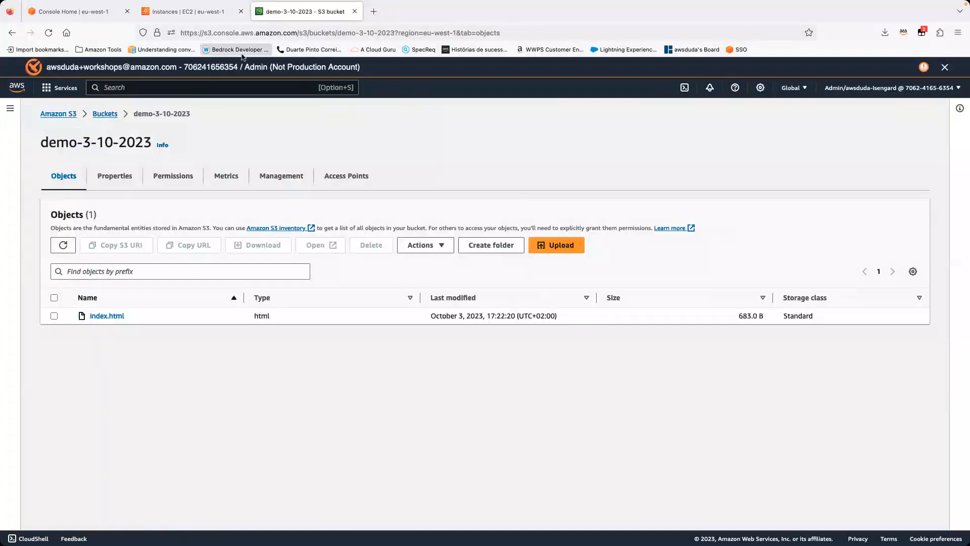
Step: Return to the EC2 instances list and refresh it to recheck the status check of demo-3-10-2023
{"action": "left_click", "coordinate": [204, 13]}
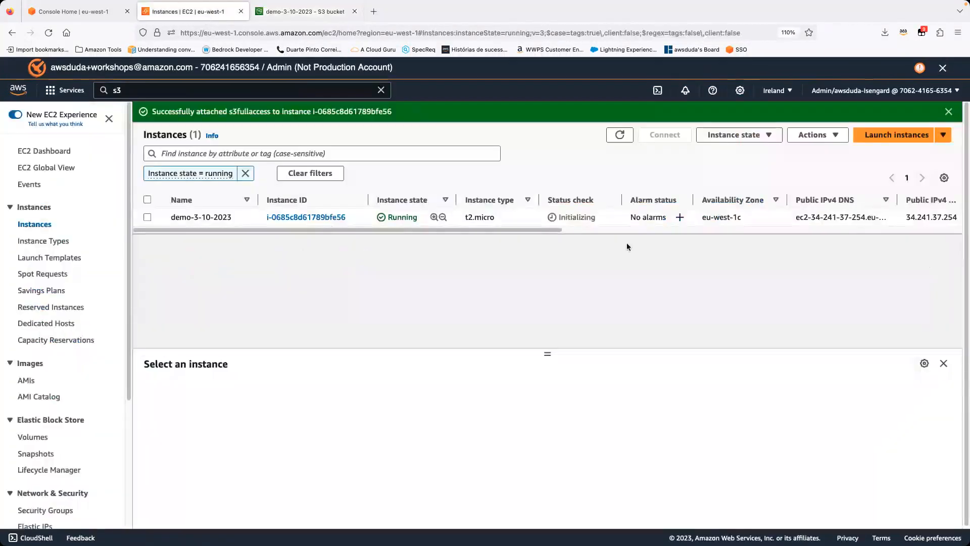
{"action": "left_click", "coordinate": [619, 135]}
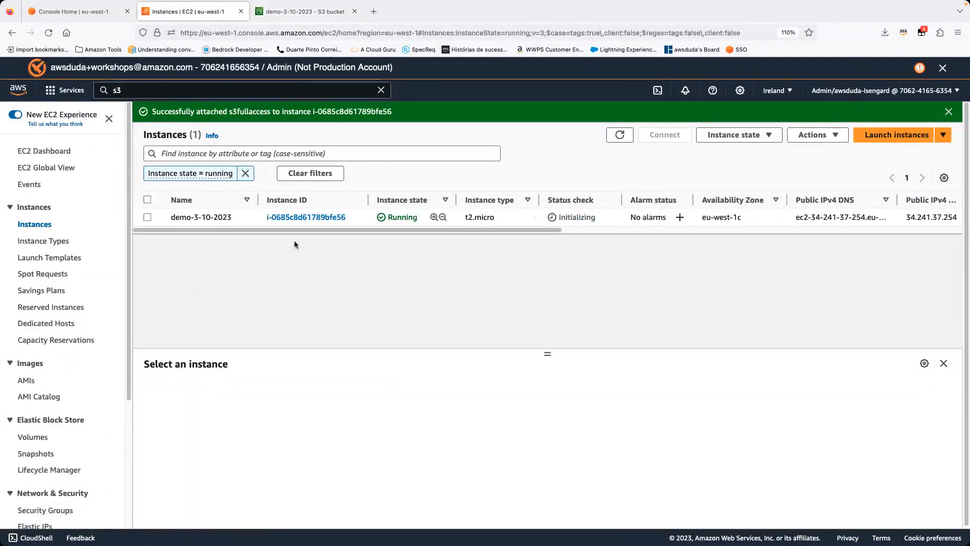
{"action": "left_click", "coordinate": [147, 217]}
{"action": "left_click", "coordinate": [615, 135]}
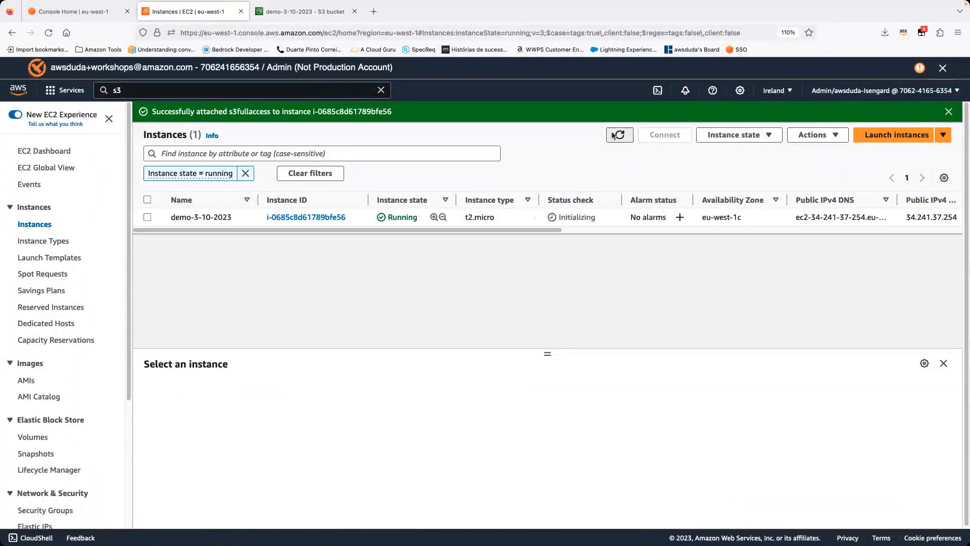
{"action": "left_click", "coordinate": [612, 135]}
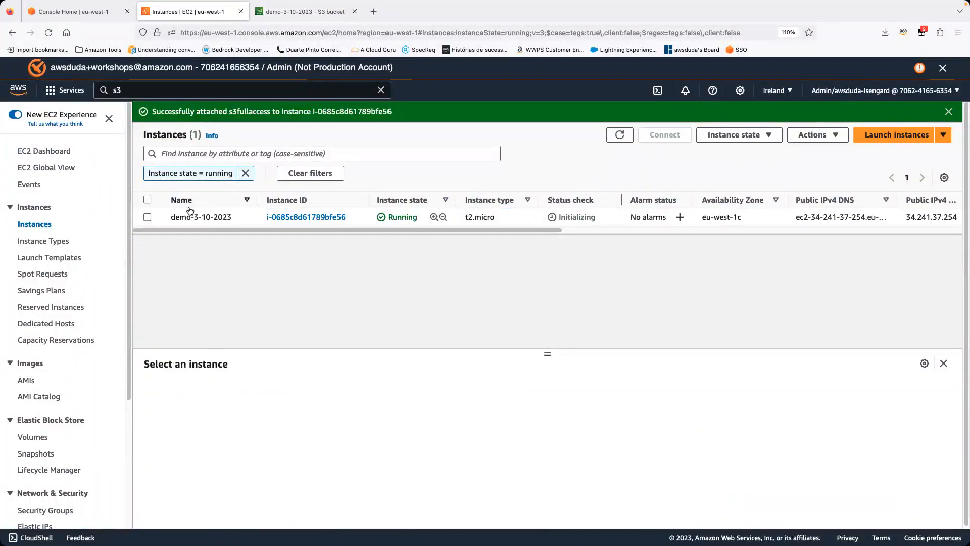
Step: Select the demo-3-10-2023 instance and examine its details, including the public IPv4 address
{"action": "left_click", "coordinate": [155, 217]}
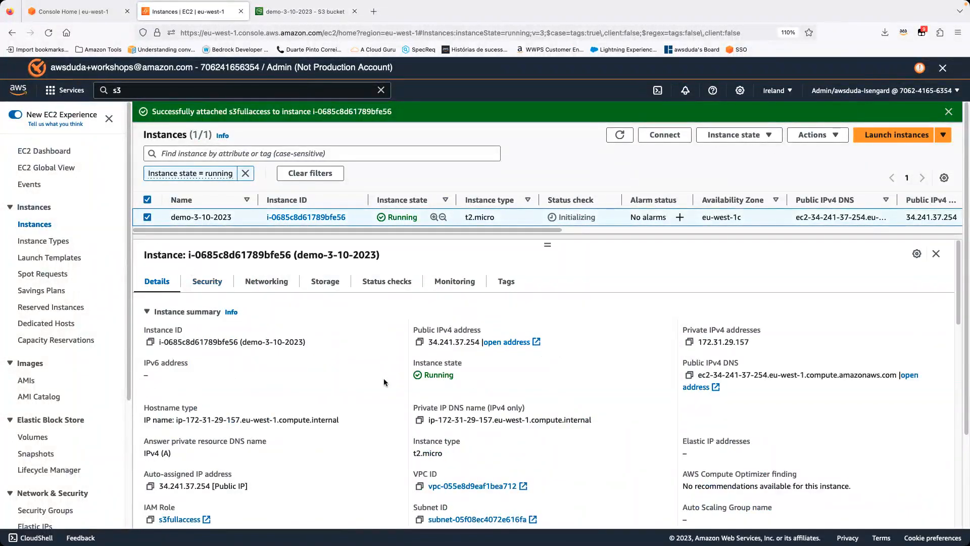
{"action": "scroll", "coordinate": [384, 378], "scroll_direction": "down", "scroll_amount": 1}
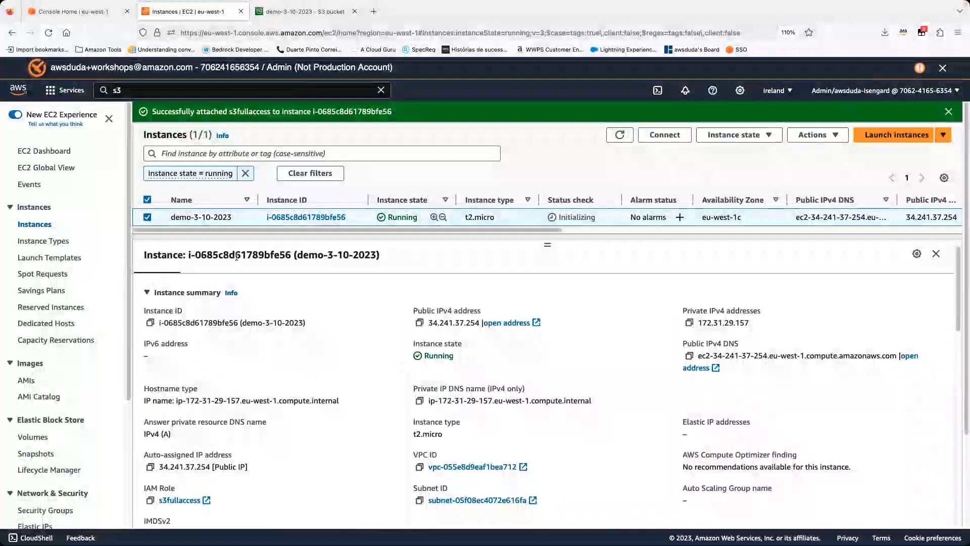
{"action": "left_click_drag", "start_coordinate": [414, 311], "coordinate": [484, 322]}
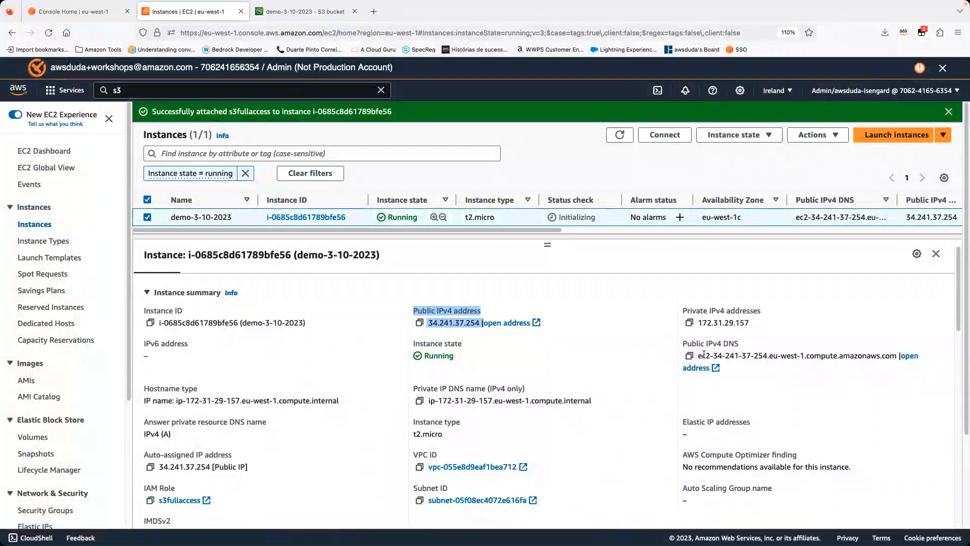
{"action": "scroll", "coordinate": [356, 397], "scroll_direction": "down", "scroll_amount": 1}
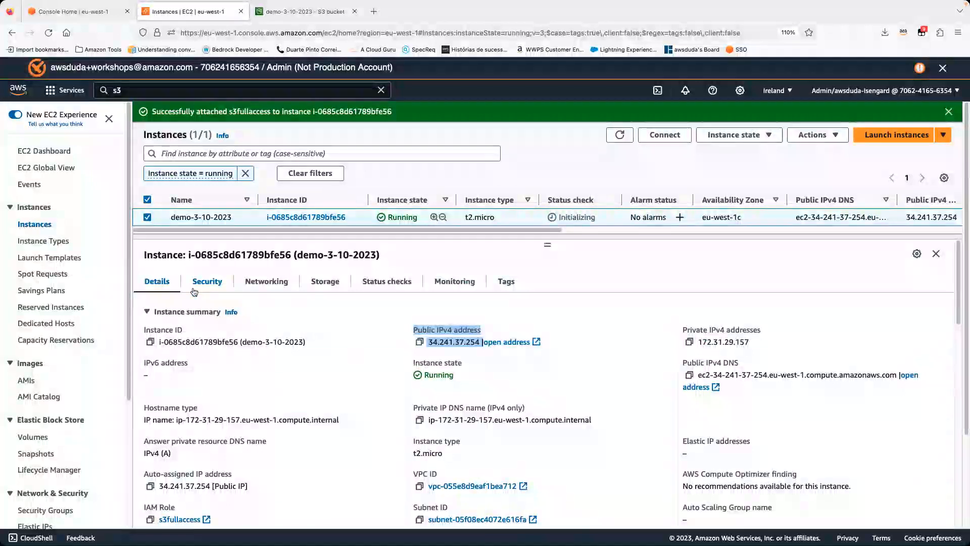
Step: Examine the instance's security details, especially the port ranges of its inbound rules
{"action": "left_click", "coordinate": [227, 282]}
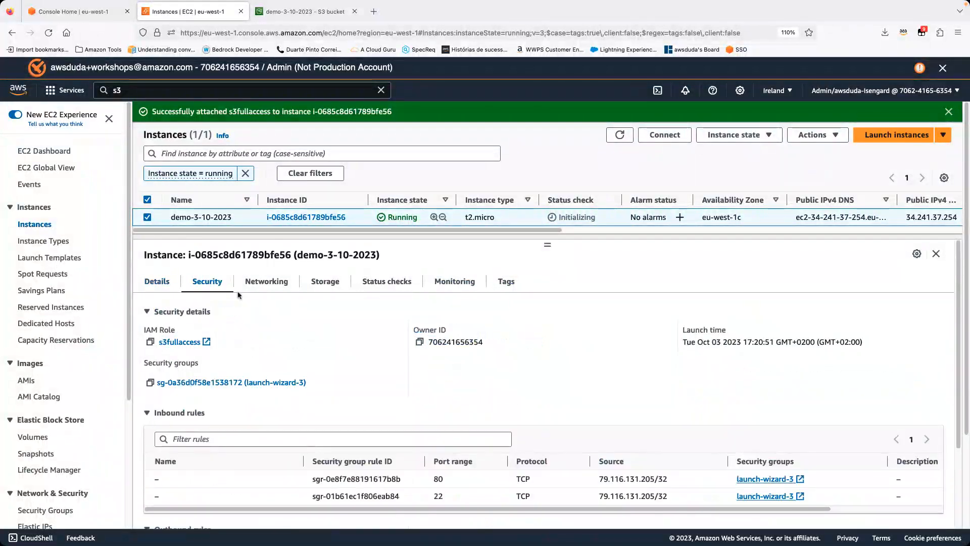
{"action": "scroll", "coordinate": [195, 332], "scroll_direction": "down", "scroll_amount": 4}
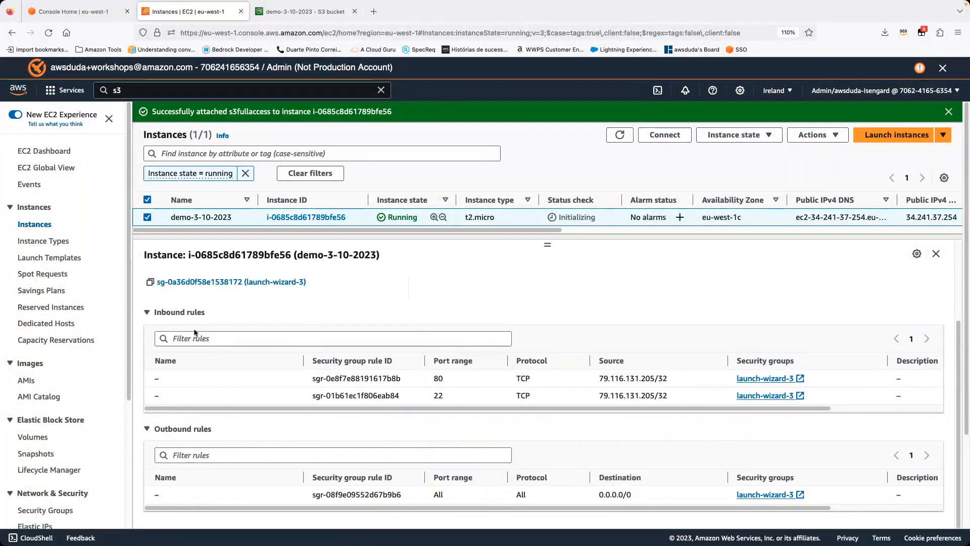
{"action": "double_click", "coordinate": [436, 377]}
{"action": "scroll", "coordinate": [459, 396], "scroll_direction": "right", "scroll_amount": 1}
{"action": "left_click", "coordinate": [430, 397]}
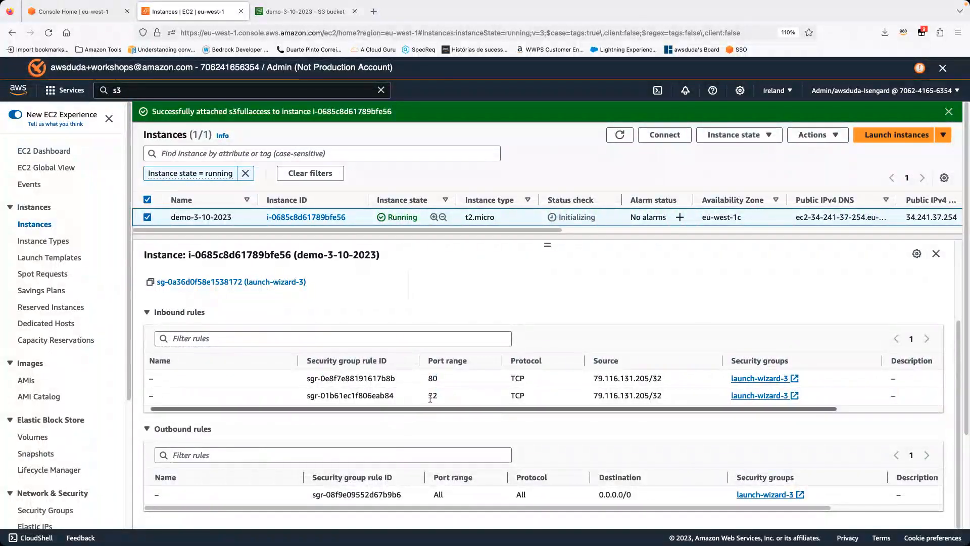
{"action": "scroll", "coordinate": [214, 310], "scroll_direction": "up", "scroll_amount": 1}
{"action": "scroll", "coordinate": [290, 354], "scroll_direction": "down", "scroll_amount": 1}
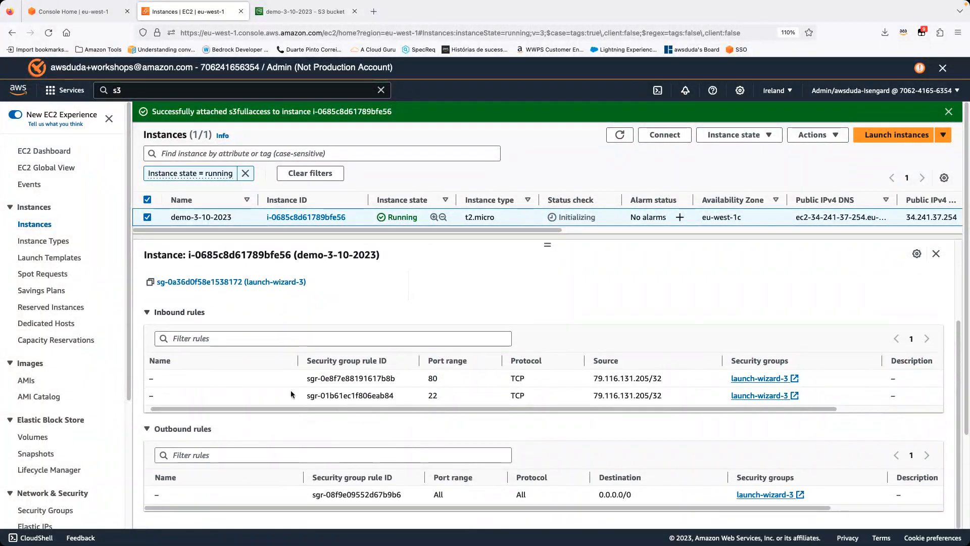
Step: Open the launch-wizard-3 security group, look at its inbound rules in the editor, and leave without saving
{"action": "left_click", "coordinate": [265, 281]}
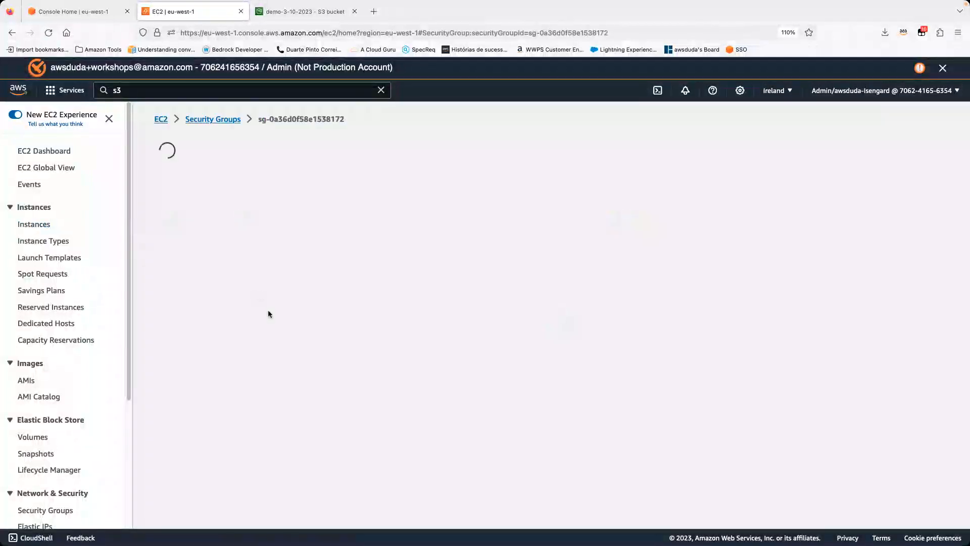
{"action": "left_click", "coordinate": [902, 382]}
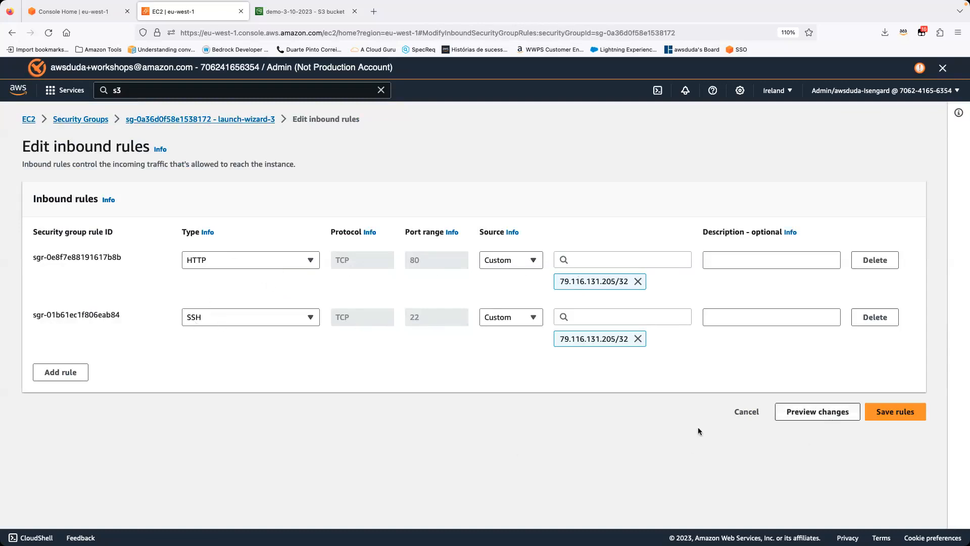
{"action": "left_click", "coordinate": [747, 412]}
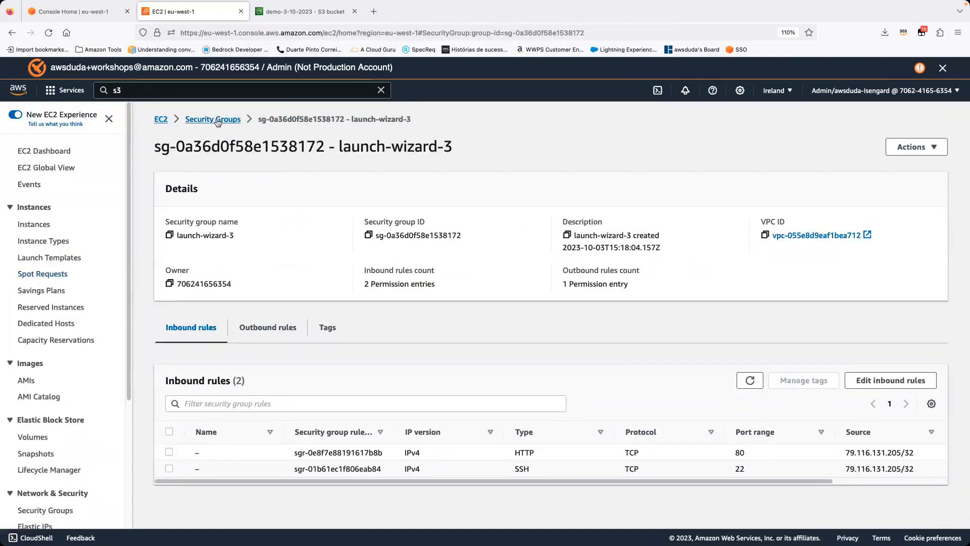
Step: Return to the instances list and open the SSH client connection instructions for demo-3-10-2023
{"action": "left_click", "coordinate": [34, 224]}
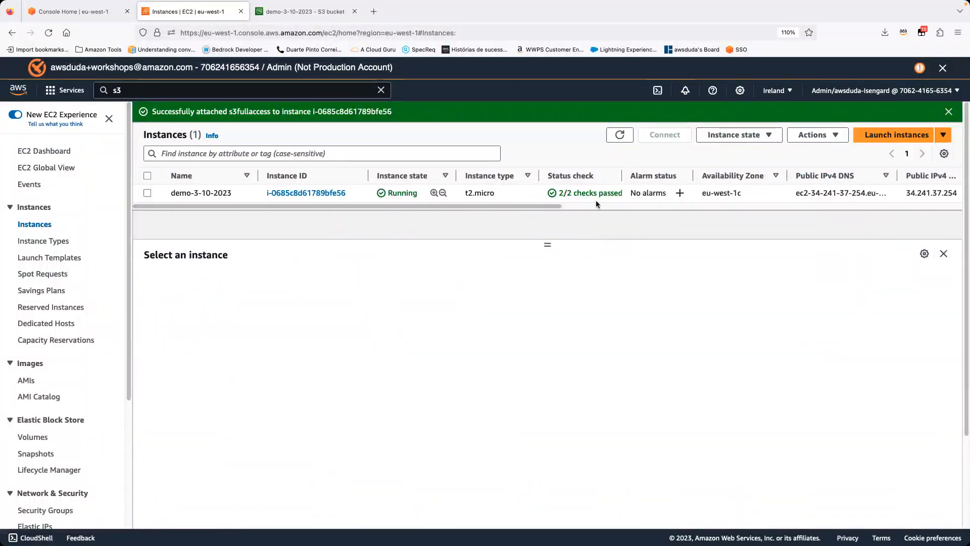
{"action": "left_click", "coordinate": [148, 193]}
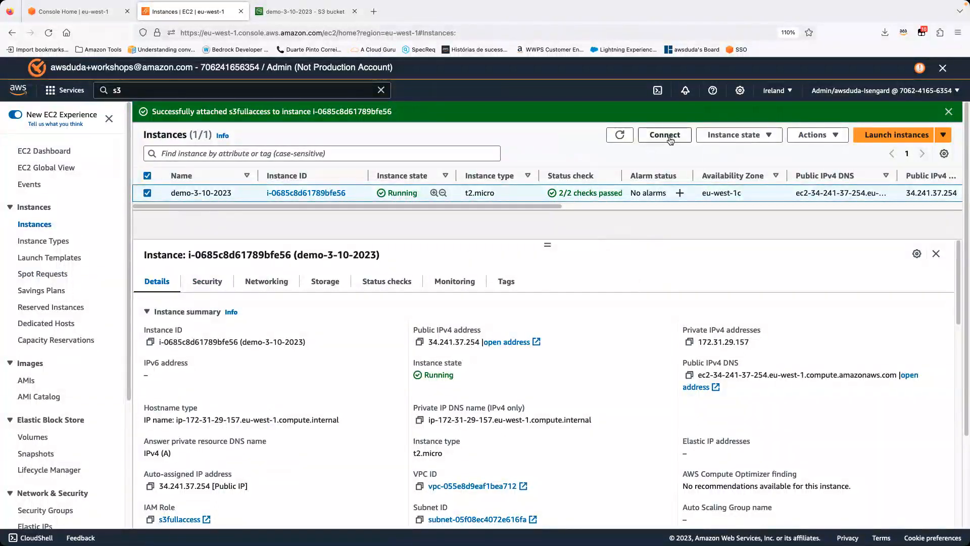
{"action": "left_click", "coordinate": [667, 136]}
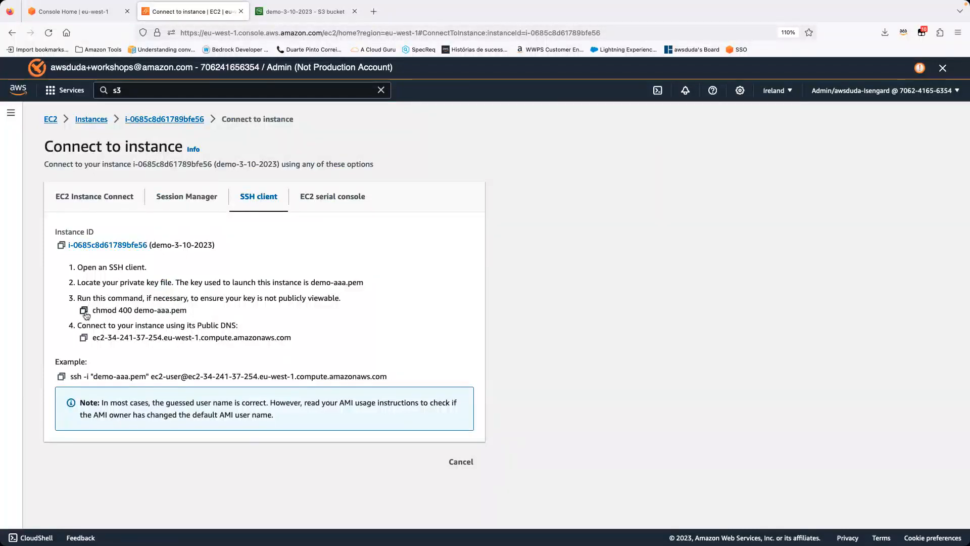
Step: Copy the key permission command chmod 400 demo-aaa.pem from the instructions and run it in Terminal
{"action": "left_click", "coordinate": [83, 309]}
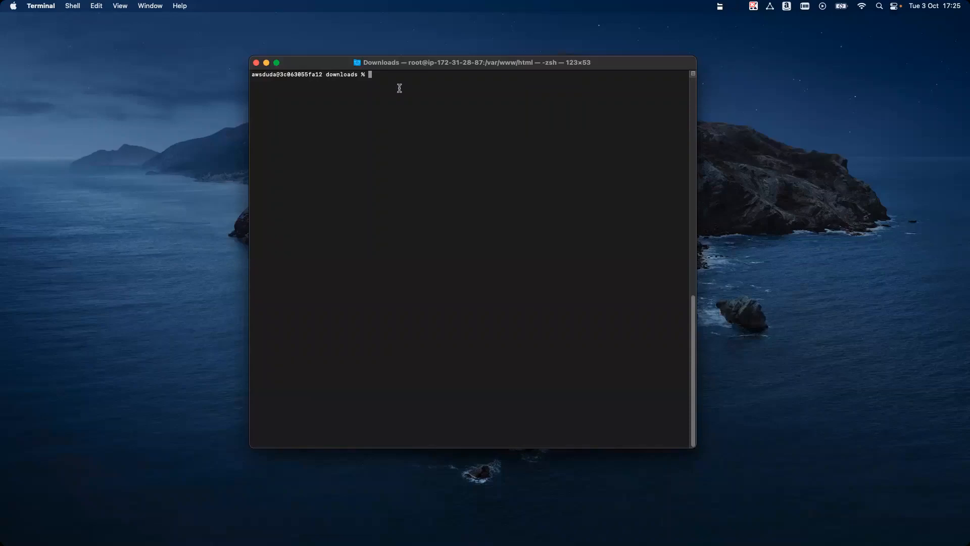
{"action": "key", "text": "super+v"}
{"action": "key", "text": "Return"}
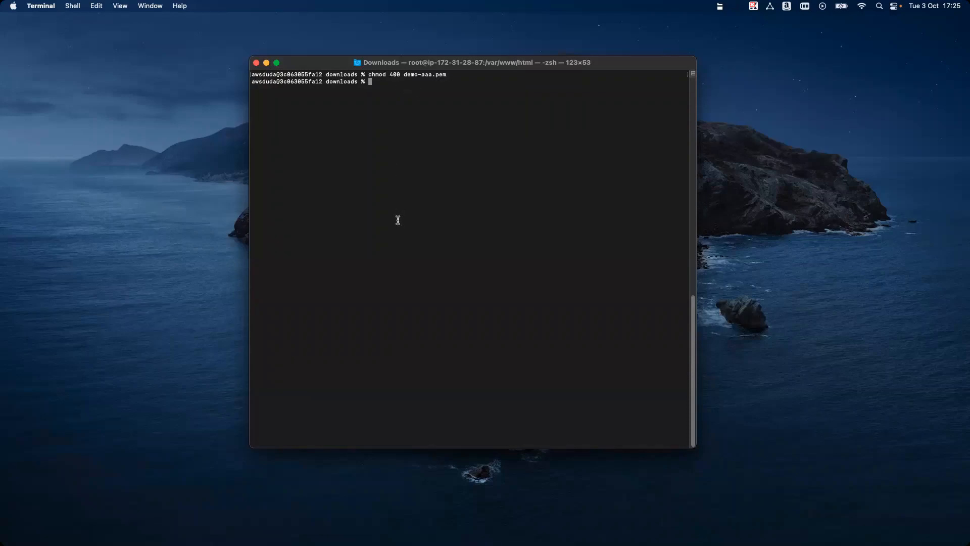
Step: Copy the example SSH command from the browser's connection page, run it in Terminal, and answer yes to connect as ec2-user with demo-aaa.pem
{"action": "key", "text": "super+Tab"}
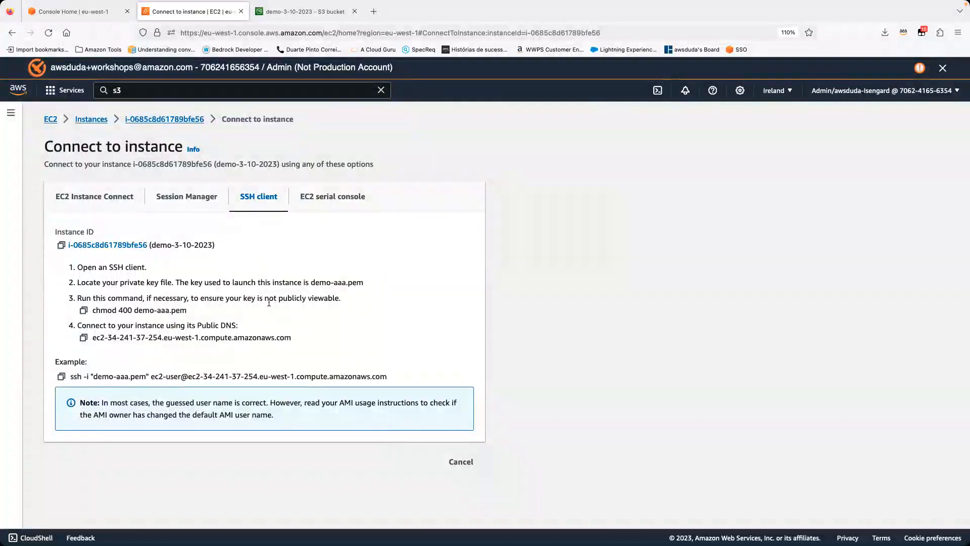
{"action": "left_click_drag", "start_coordinate": [204, 297], "coordinate": [355, 305]}
{"action": "left_click", "coordinate": [214, 348]}
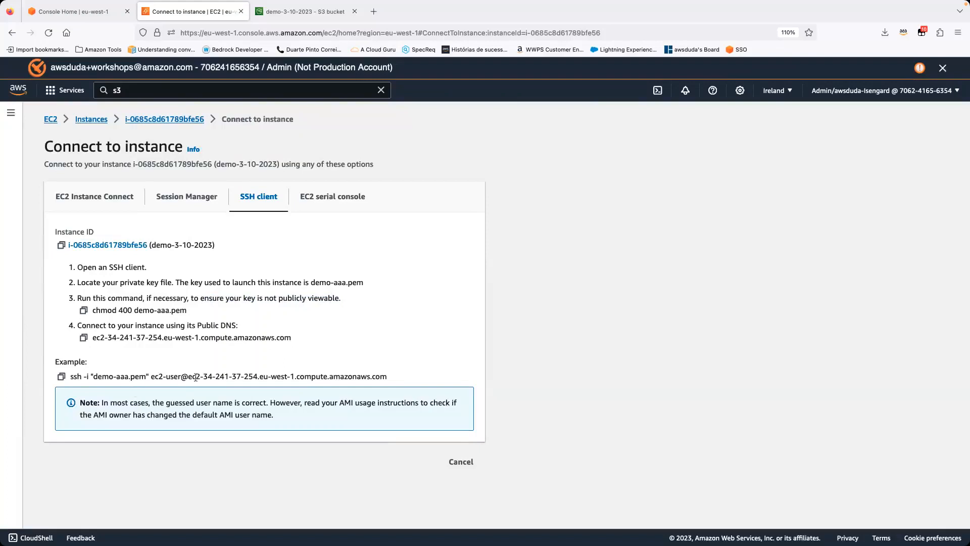
{"action": "left_click", "coordinate": [61, 377]}
{"action": "left_click_drag", "start_coordinate": [152, 377], "coordinate": [299, 376]}
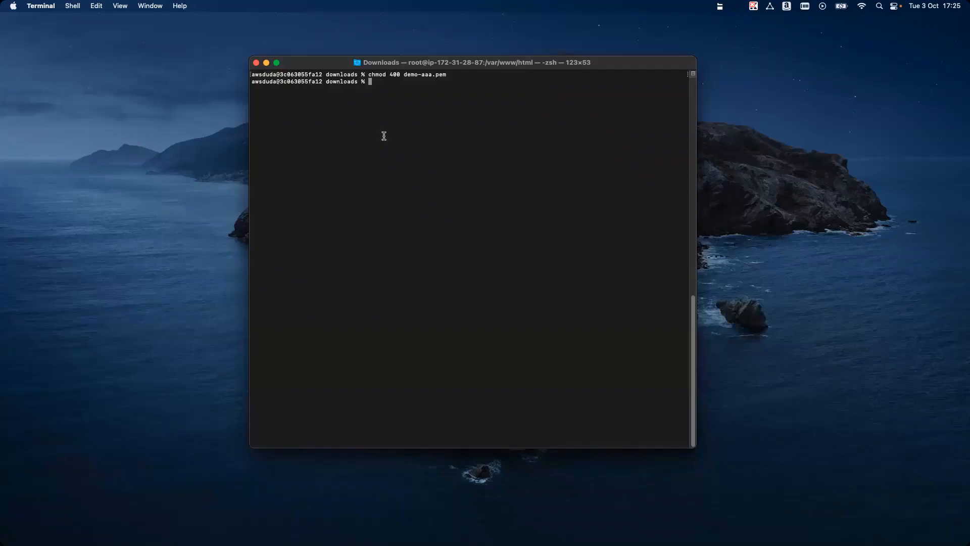
{"action": "key", "text": "super+v"}
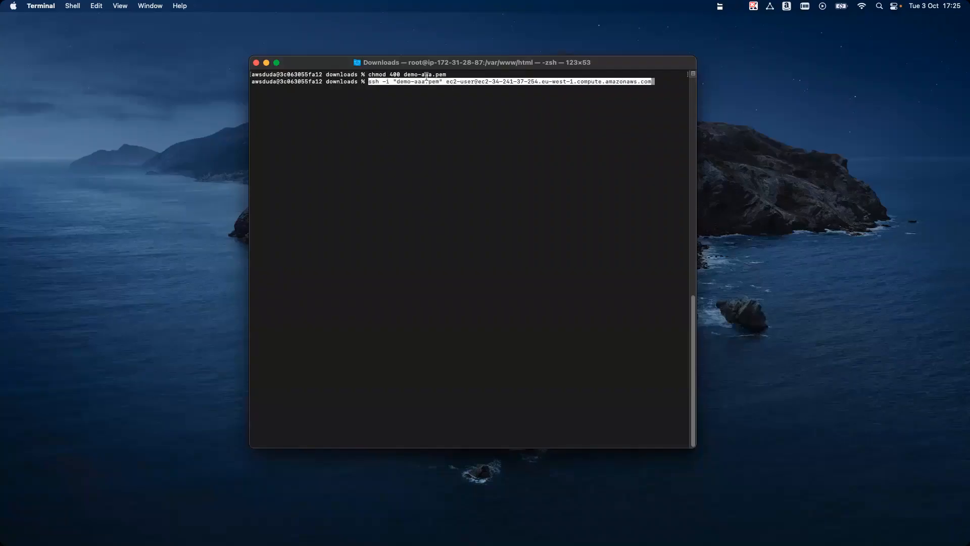
{"action": "key", "text": "Return"}
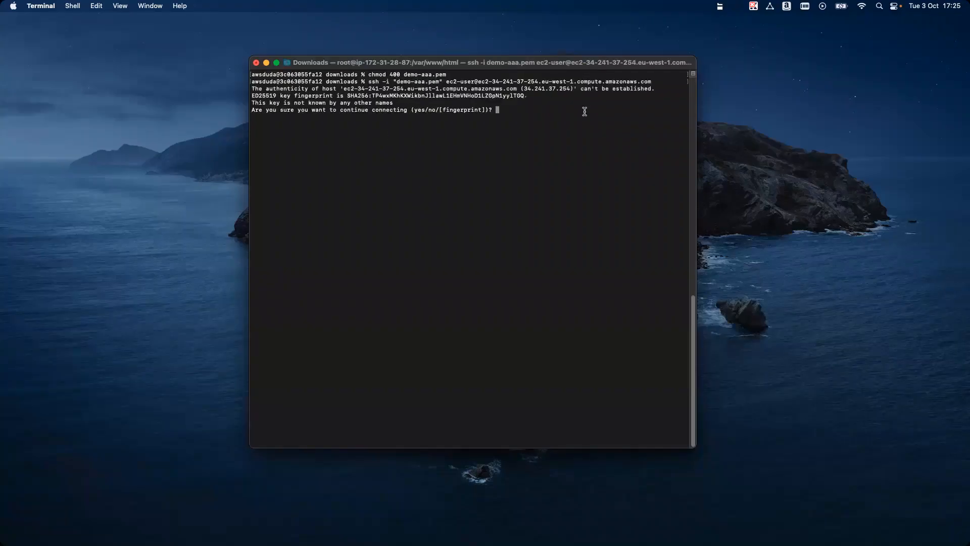
{"action": "type", "text": "yes"}
{"action": "key", "text": "Return"}
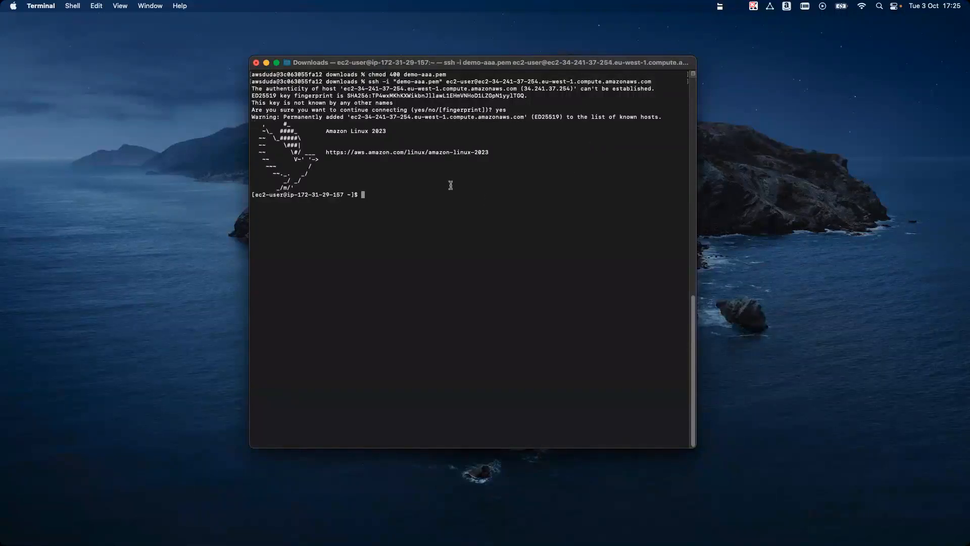
Step: Examine the Amazon Linux login banner and compare the local shell prompt with the instance's ec2-user prompt
{"action": "triple_click", "coordinate": [339, 171]}
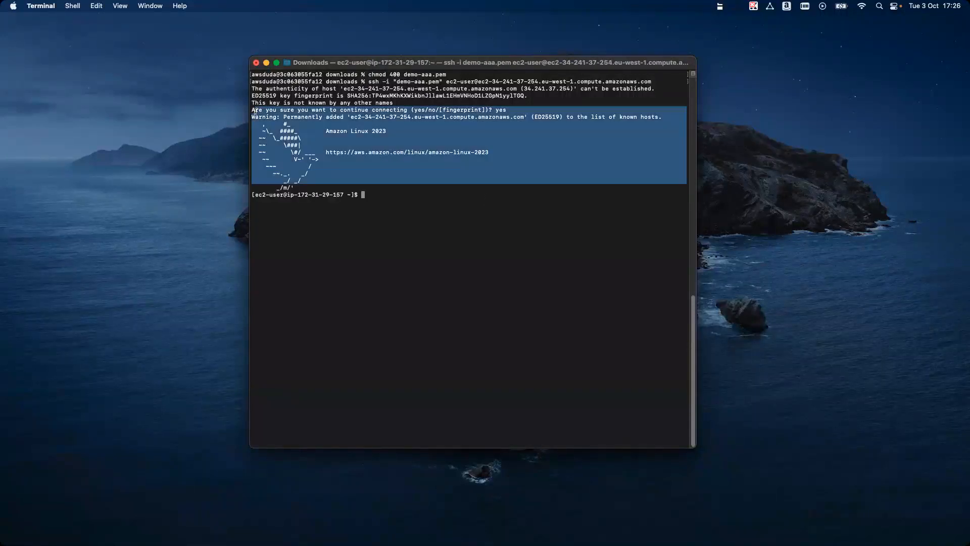
{"action": "left_click", "coordinate": [367, 123]}
{"action": "left_click_drag", "start_coordinate": [252, 131], "coordinate": [394, 131]}
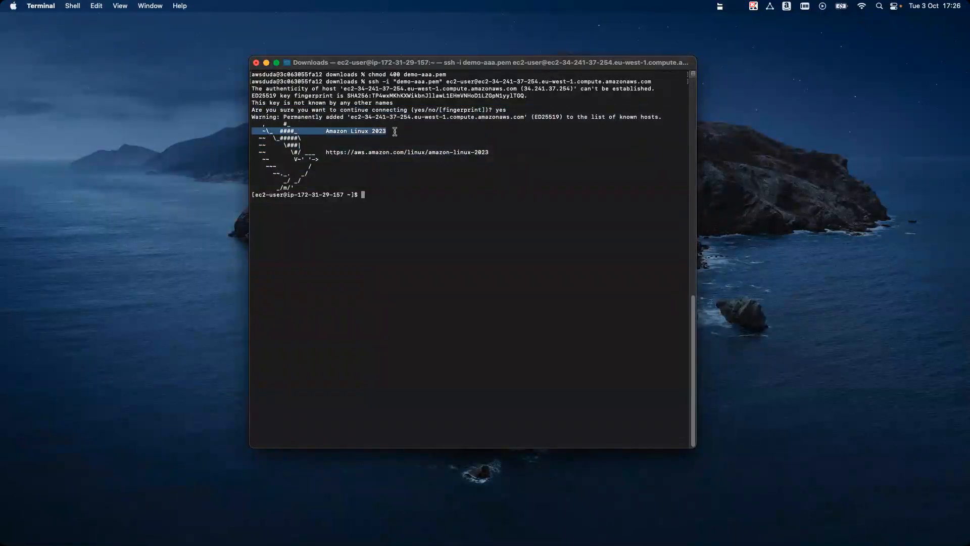
{"action": "left_click", "coordinate": [394, 138]}
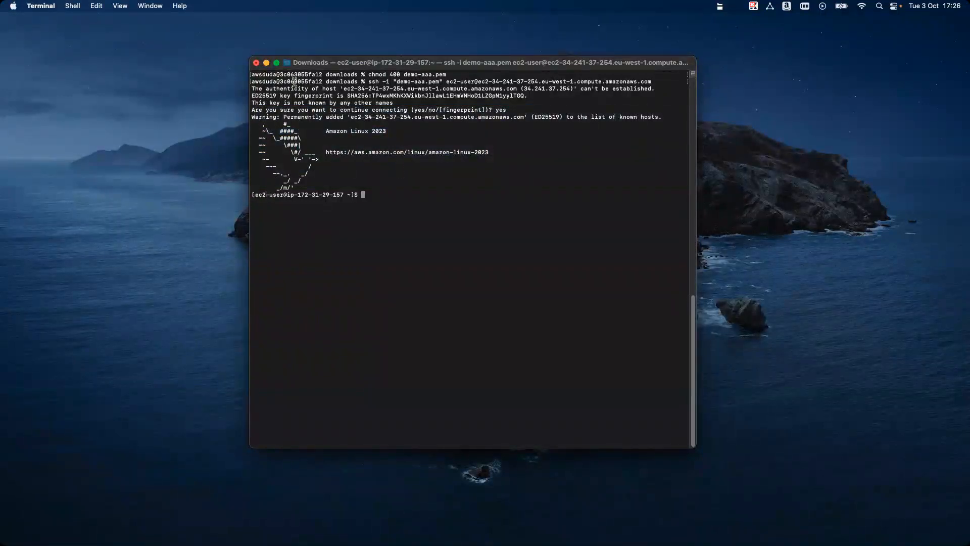
{"action": "left_click_drag", "start_coordinate": [326, 77], "coordinate": [248, 80]}
{"action": "left_click", "coordinate": [249, 79]}
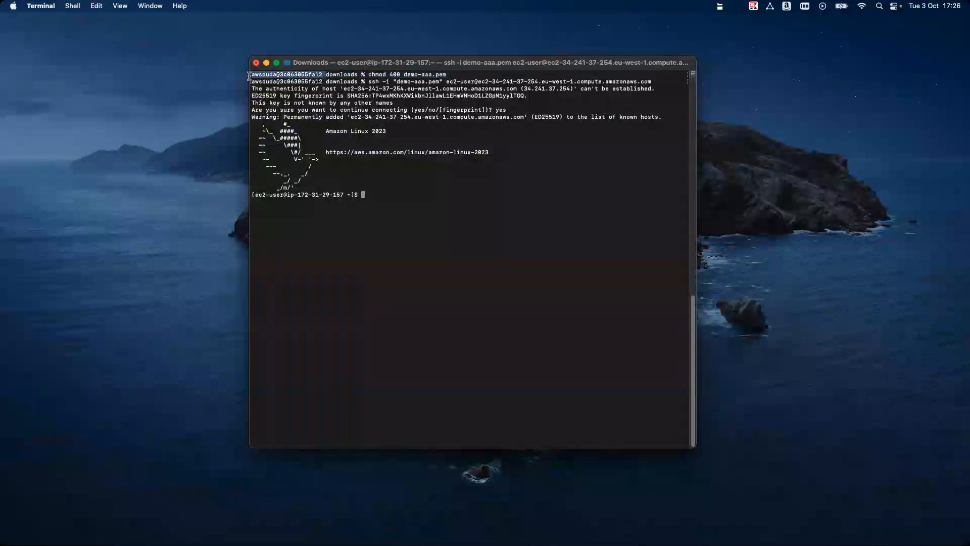
{"action": "left_click_drag", "start_coordinate": [257, 194], "coordinate": [343, 195]}
{"action": "triple_click", "coordinate": [379, 197]}
{"action": "left_click", "coordinate": [379, 197]}
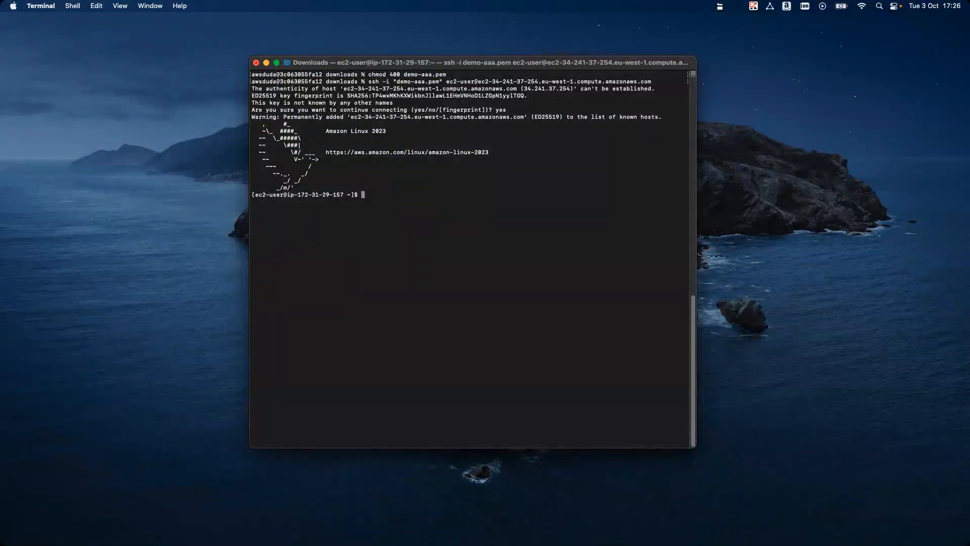
Step: Switch to the root user on the EC2 instance with sudo su
{"action": "key", "text": "super+Tab"}
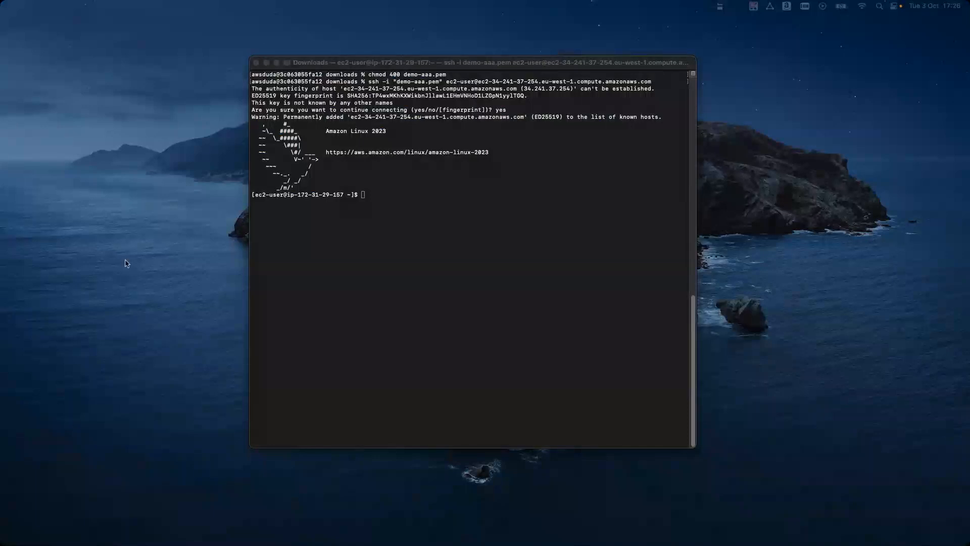
{"action": "left_click", "coordinate": [380, 216]}
{"action": "key", "text": "super+v"}
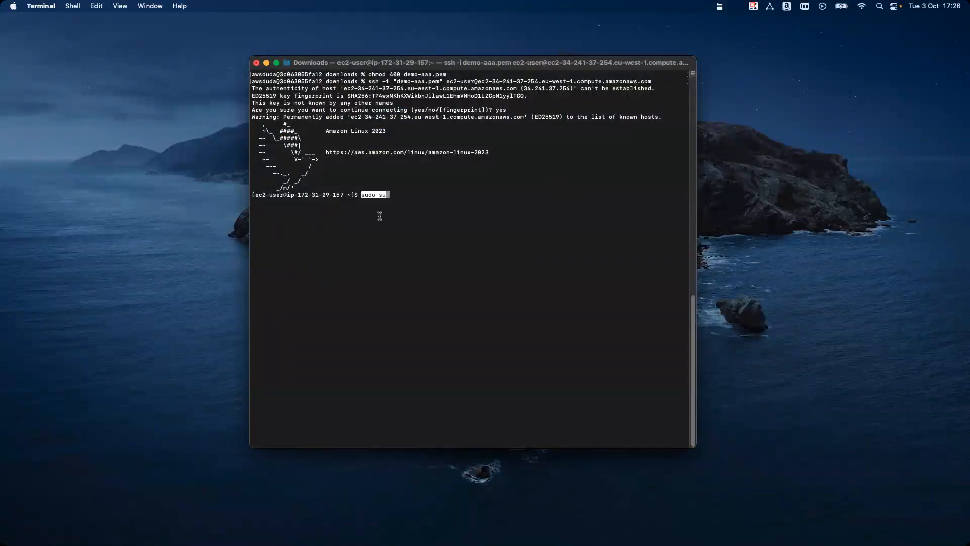
{"action": "key", "text": "Return"}
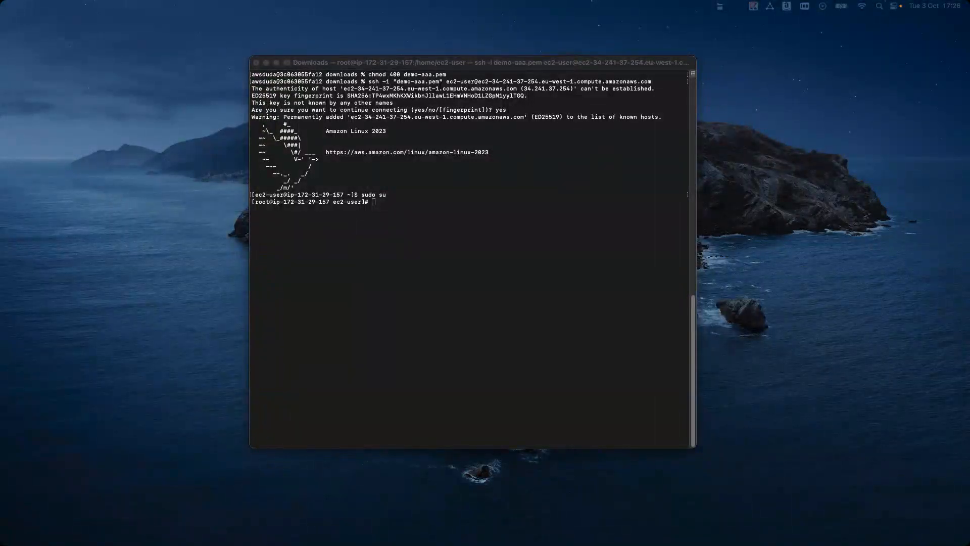
Step: Install the Apache web server on the instance with yum install httpd -y
{"action": "left_click", "coordinate": [455, 219]}
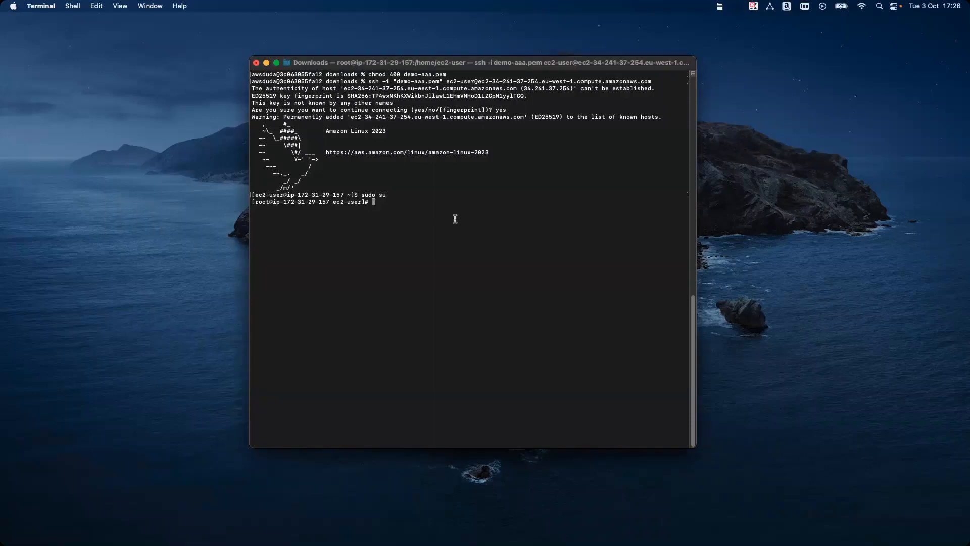
{"action": "type", "text": "yum install httpd -y"}
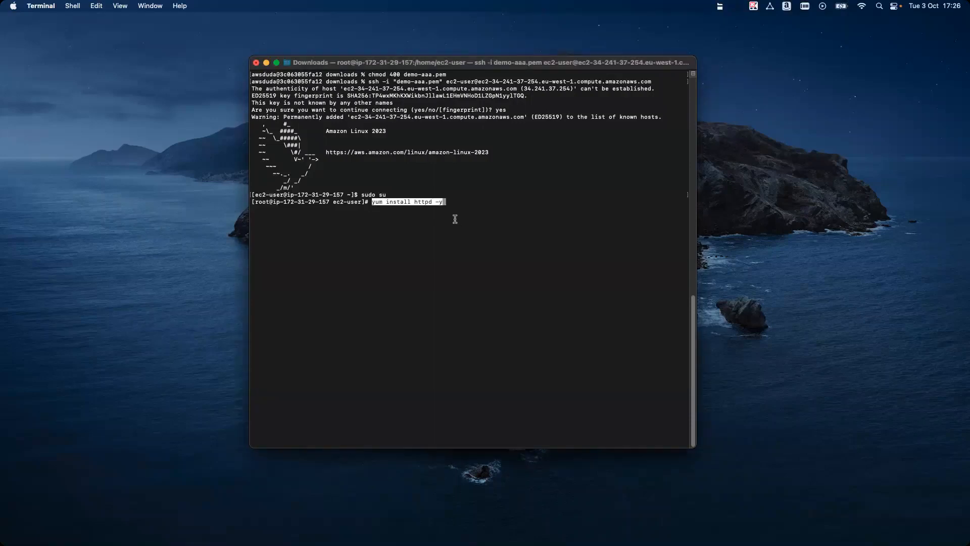
{"action": "key", "text": "Return"}
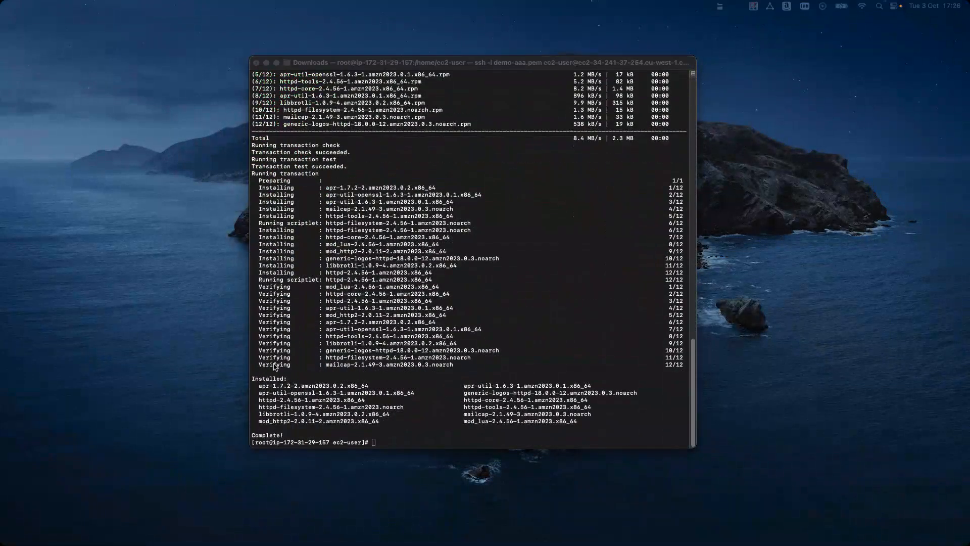
Step: Clear the terminal output and start the Apache web server with service httpd start
{"action": "left_click", "coordinate": [386, 435]}
{"action": "type", "text": "clea"}
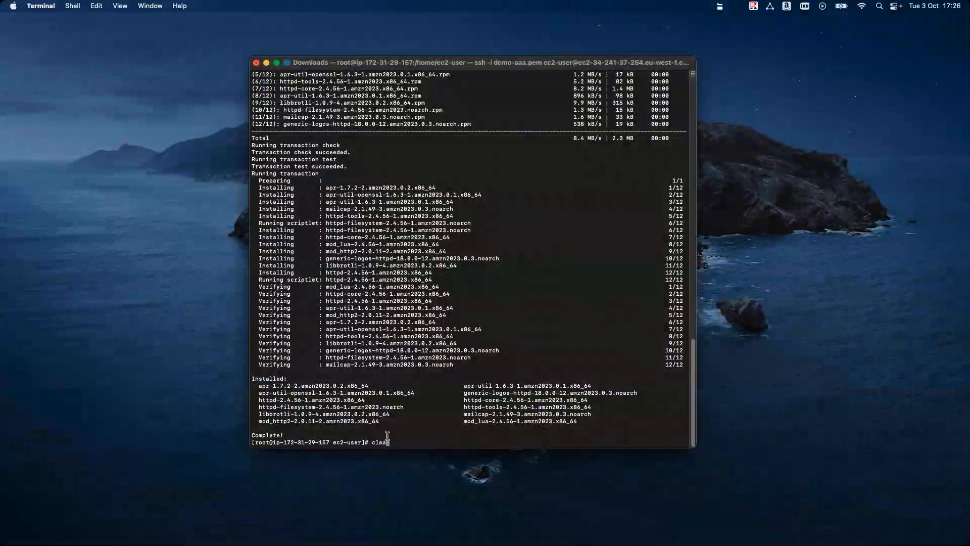
{"action": "type", "text": "r"}
{"action": "key", "text": "Return"}
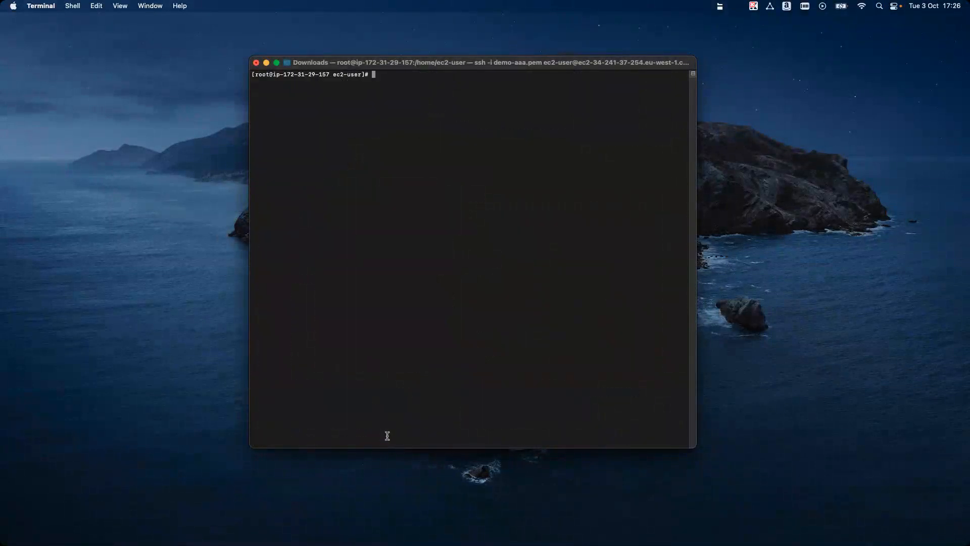
{"action": "type", "text": "service httpd start"}
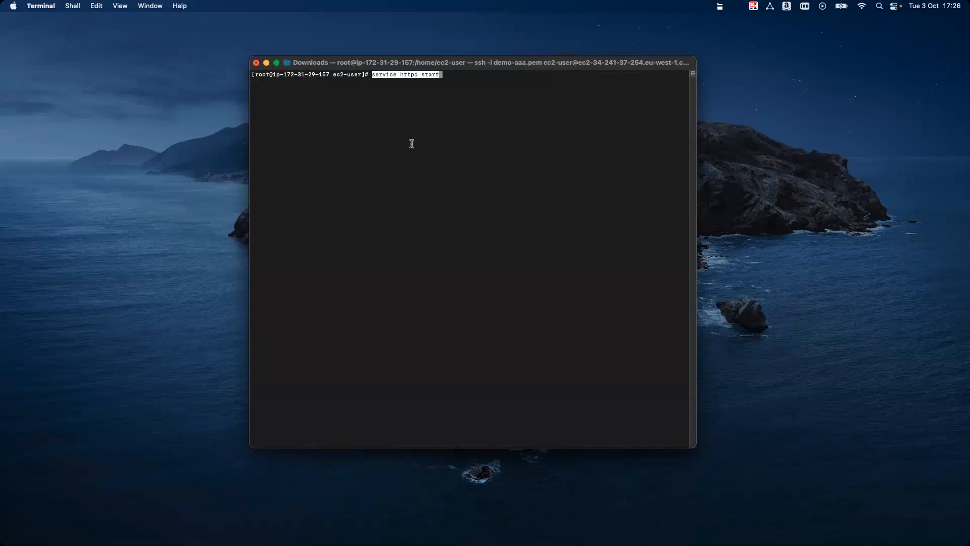
{"action": "key", "text": "Return"}
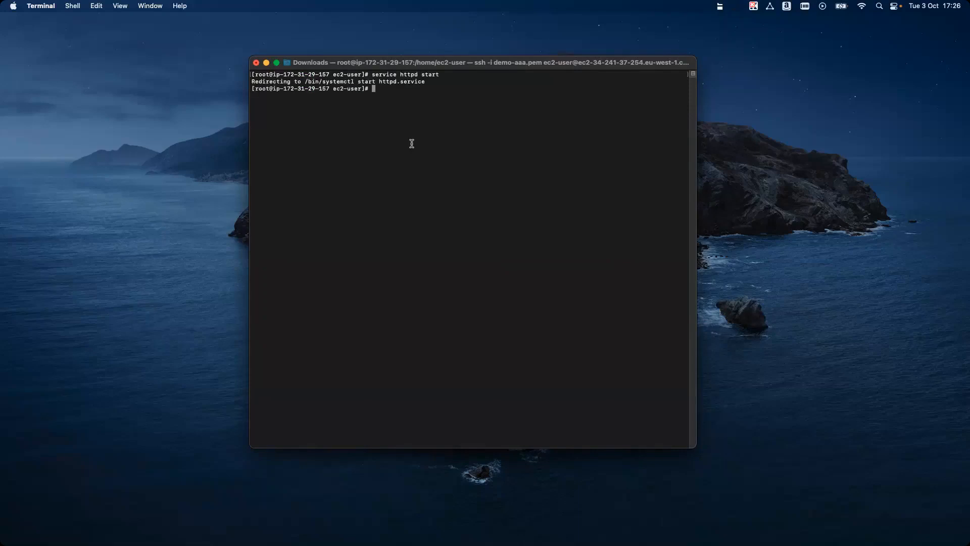
Step: Enable Apache to start automatically at boot by running chkconfig httpd on
{"action": "key", "text": "super+Tab"}
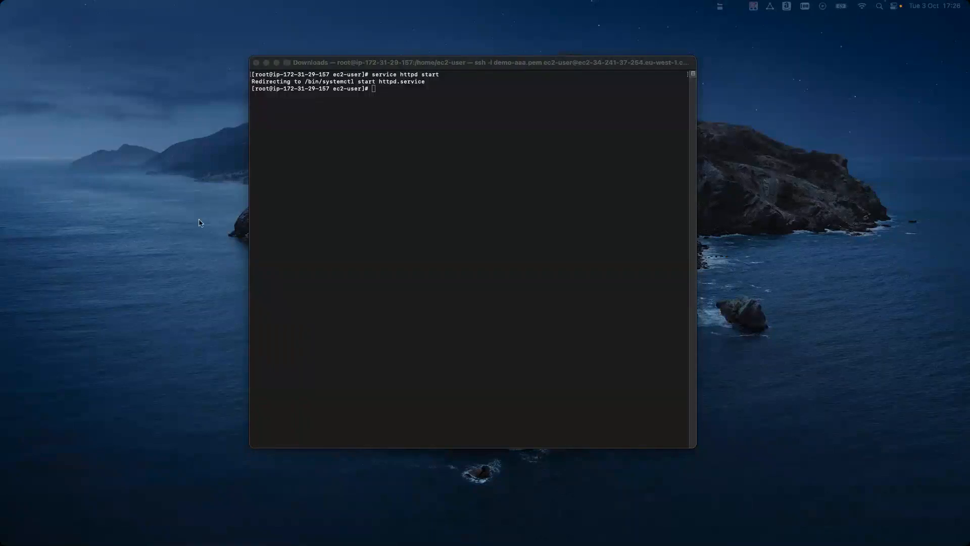
{"action": "left_click", "coordinate": [428, 114]}
{"action": "type", "text": "chkconfig httpd on"}
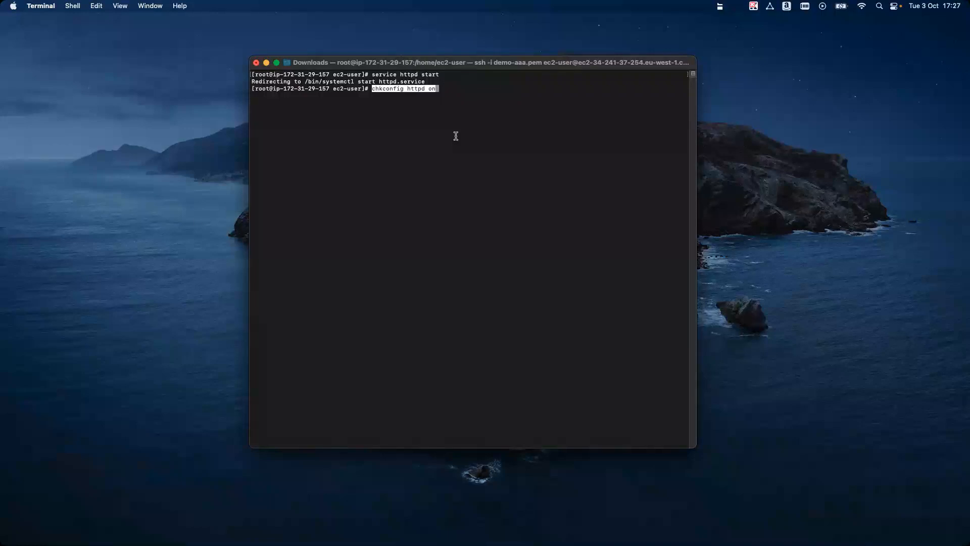
{"action": "key", "text": "Return"}
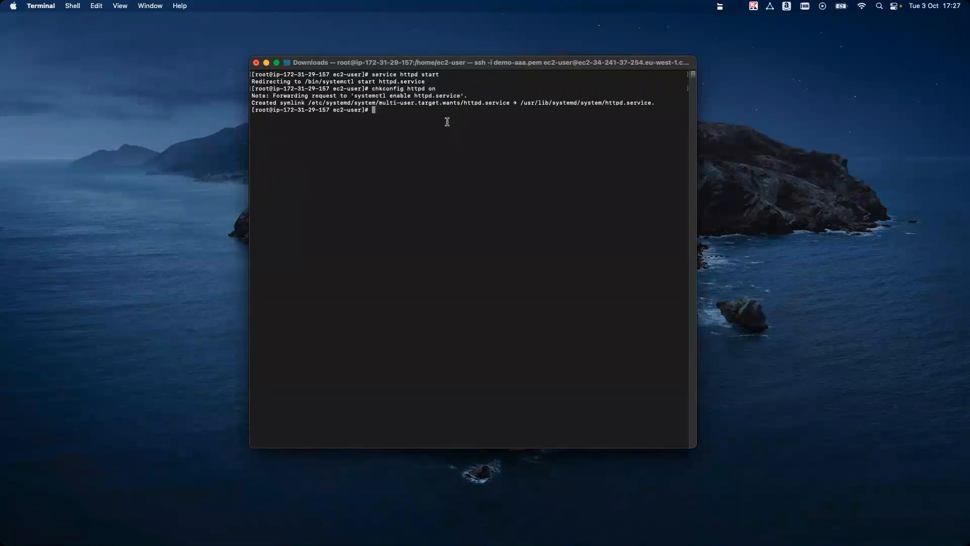
Step: Change the working directory to the web root with cd /var/www/html
{"action": "key", "text": "super+Tab"}
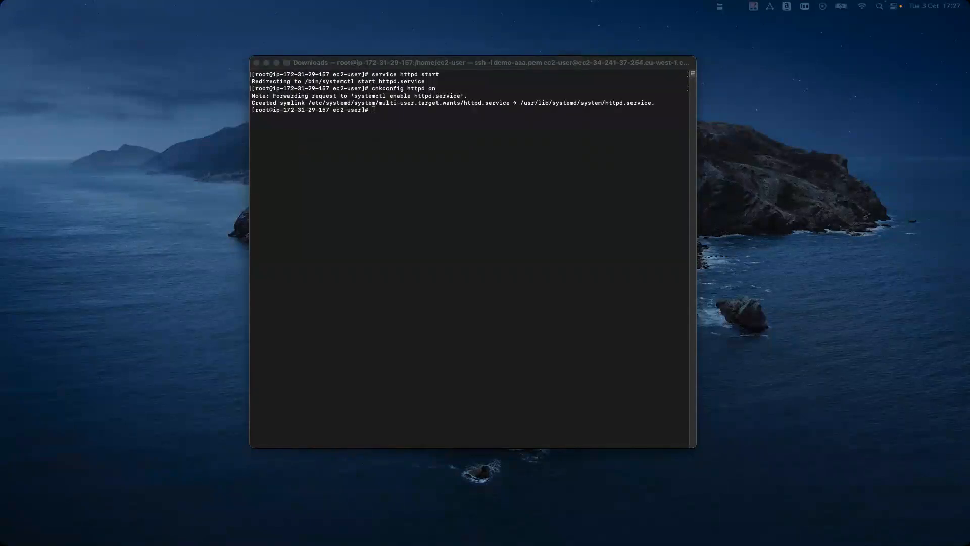
{"action": "left_click", "coordinate": [404, 161]}
{"action": "left_click", "coordinate": [392, 202]}
{"action": "type", "text": "cd /var/www/html"}
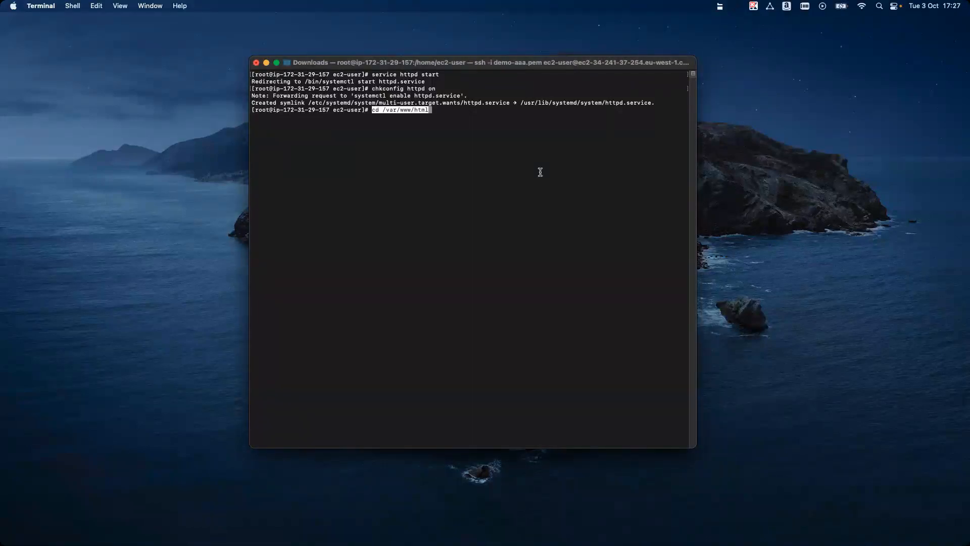
{"action": "key", "text": "Return"}
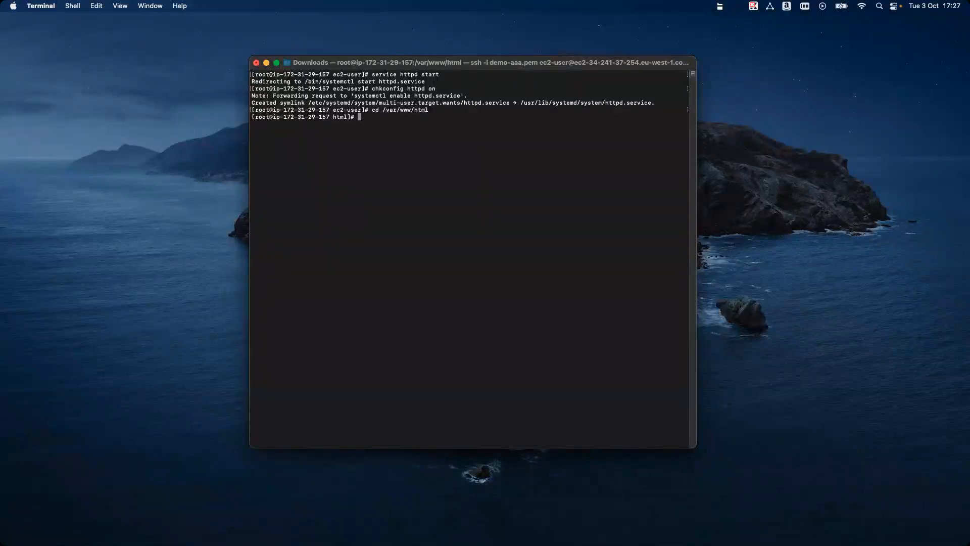
Step: List the account's S3 buckets with aws s3 ls and locate the demo-3-10-2023 bucket
{"action": "key", "text": "super+Tab"}
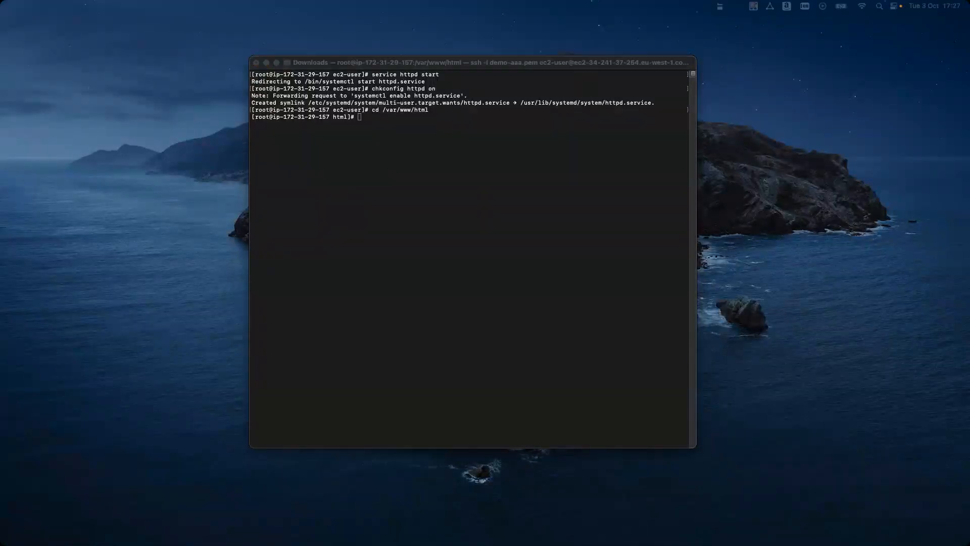
{"action": "left_click", "coordinate": [395, 196]}
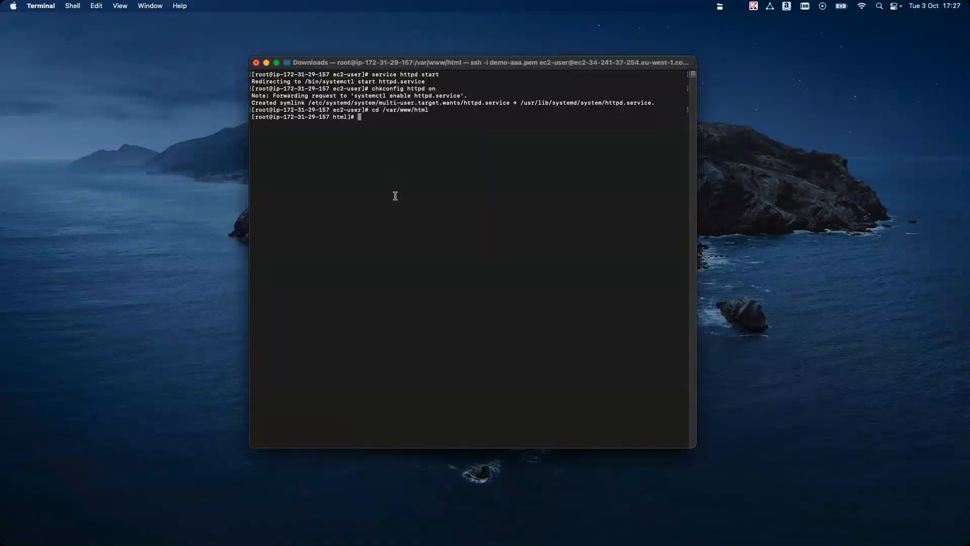
{"action": "type", "text": "aws s3 ls"}
{"action": "key", "text": "Return"}
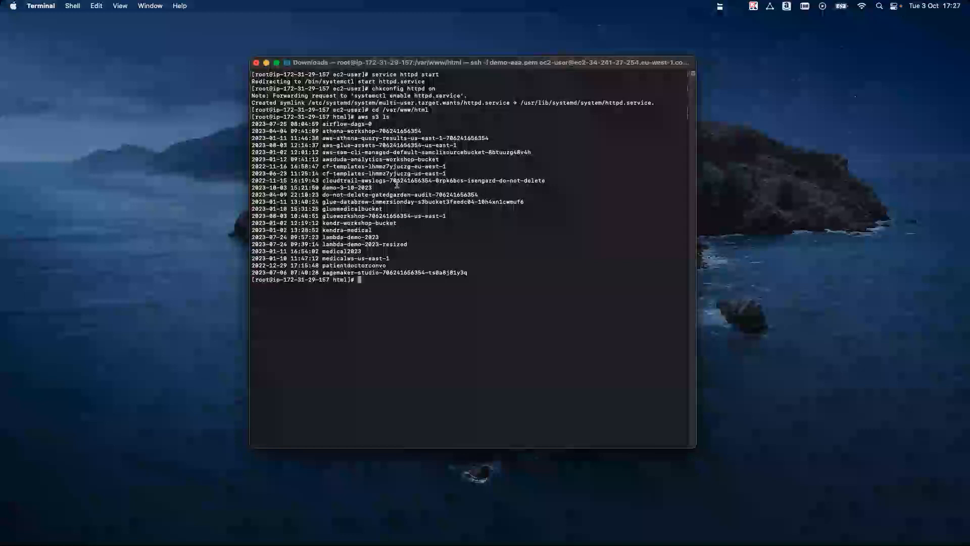
{"action": "triple_click", "coordinate": [362, 187]}
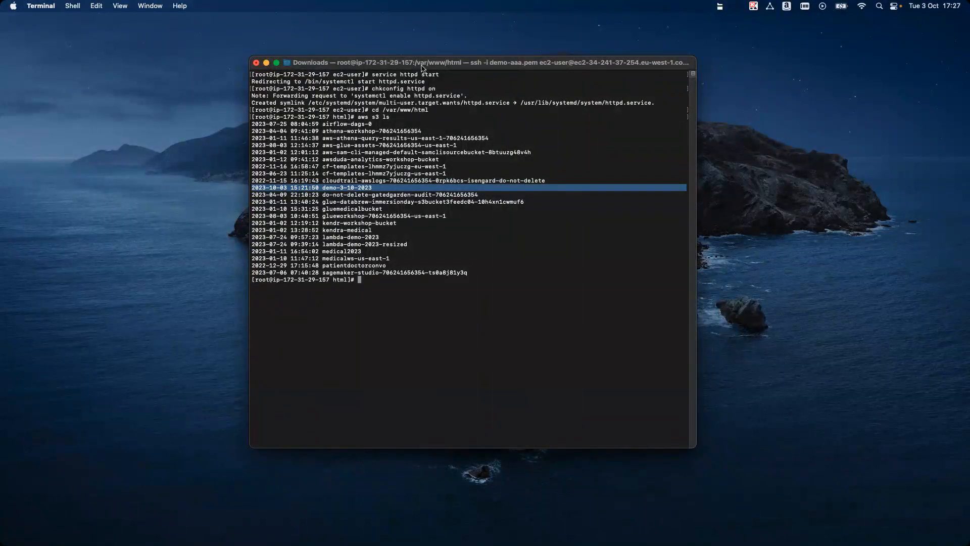
{"action": "left_click", "coordinate": [277, 63]}
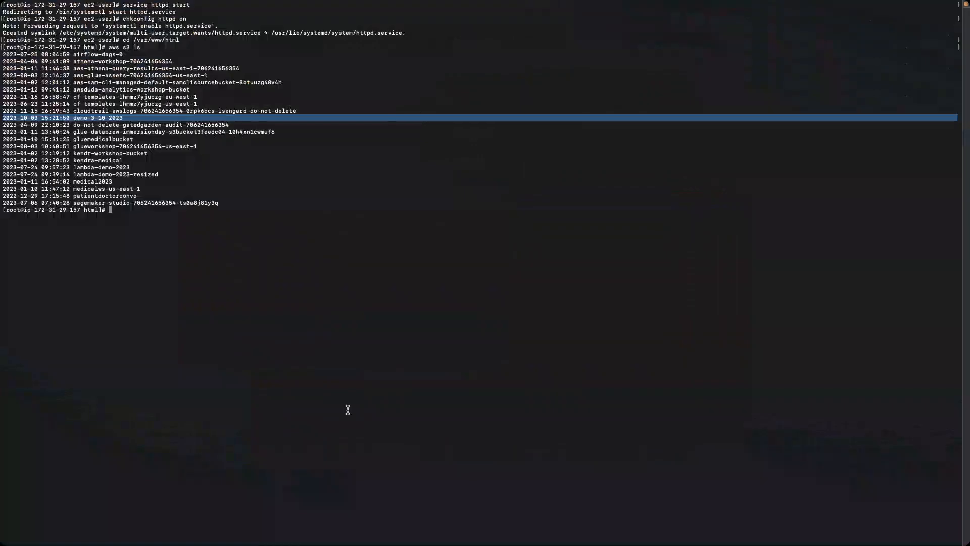
{"action": "left_click", "coordinate": [197, 115]}
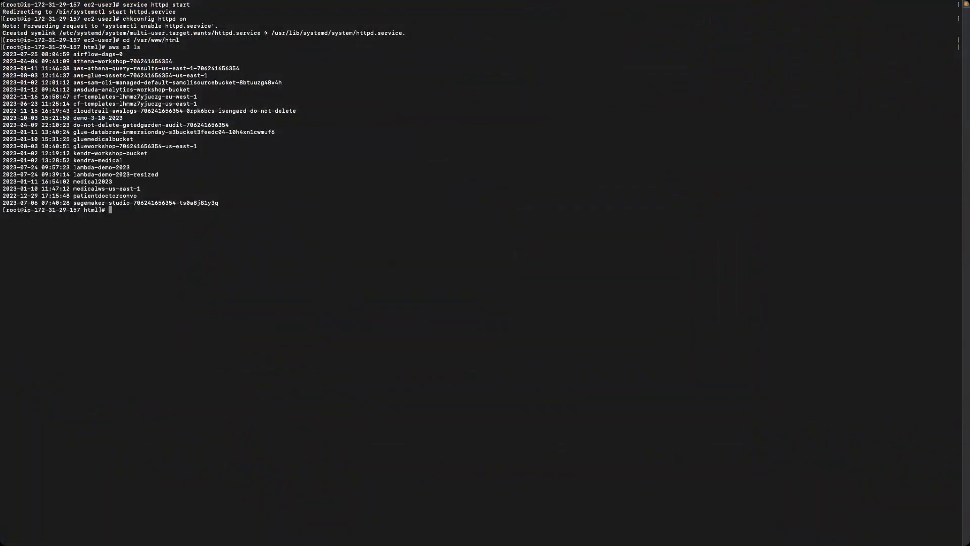
{"action": "mouse_move", "coordinate": [3, 4]}
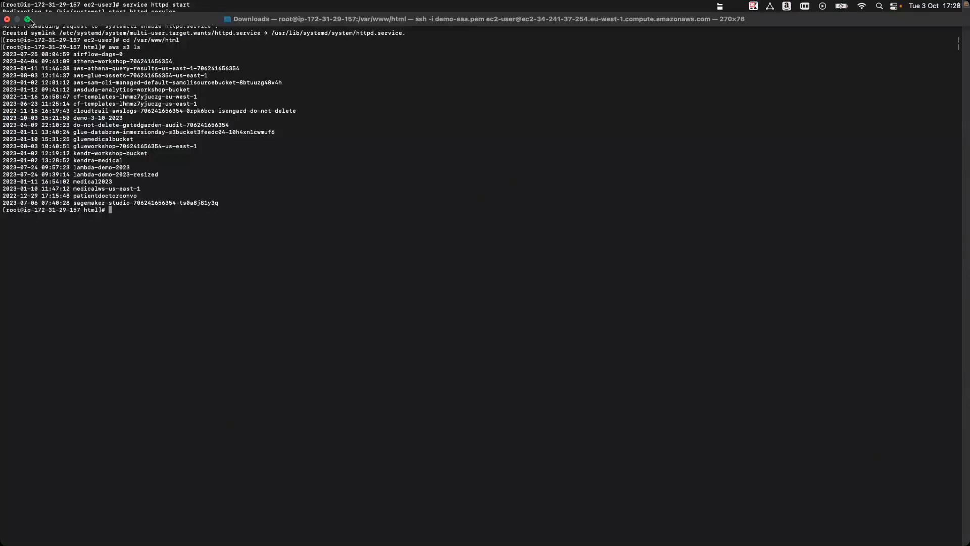
{"action": "left_click", "coordinate": [27, 19]}
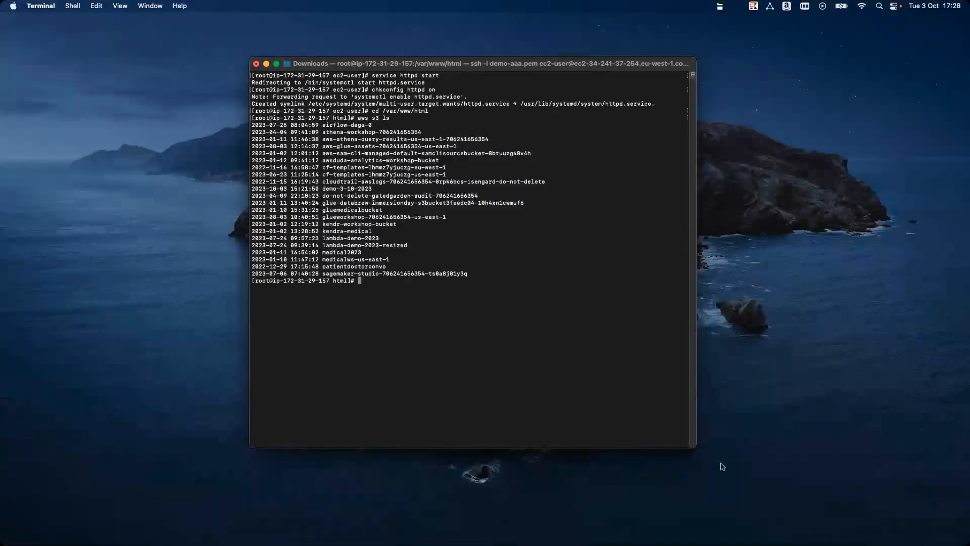
Step: Reposition and enlarge the Terminal window, and increase its text size by four increments
{"action": "left_click_drag", "start_coordinate": [363, 62], "coordinate": [345, 26]}
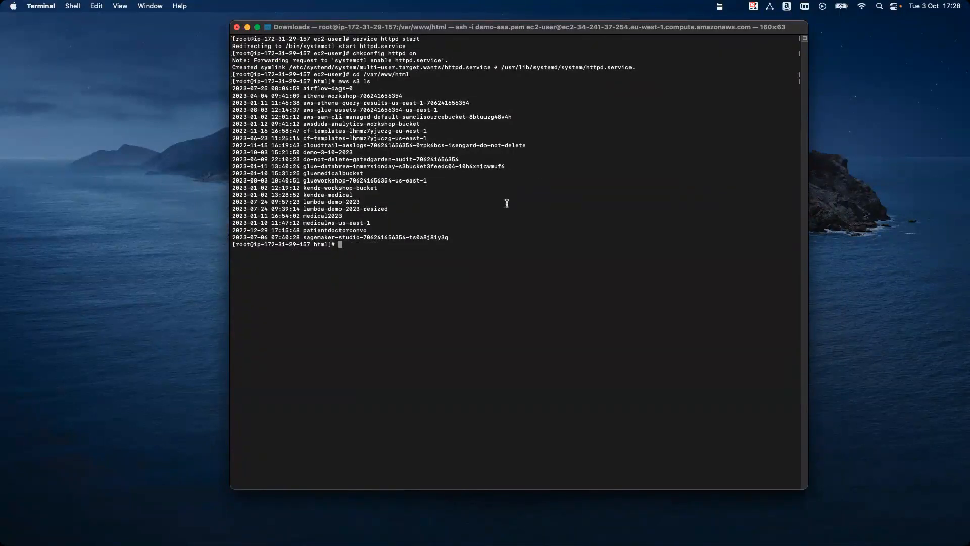
{"action": "key", "text": "super+equal"}
{"action": "key", "text": "super+equal"}
{"action": "key", "text": "super+equal"}
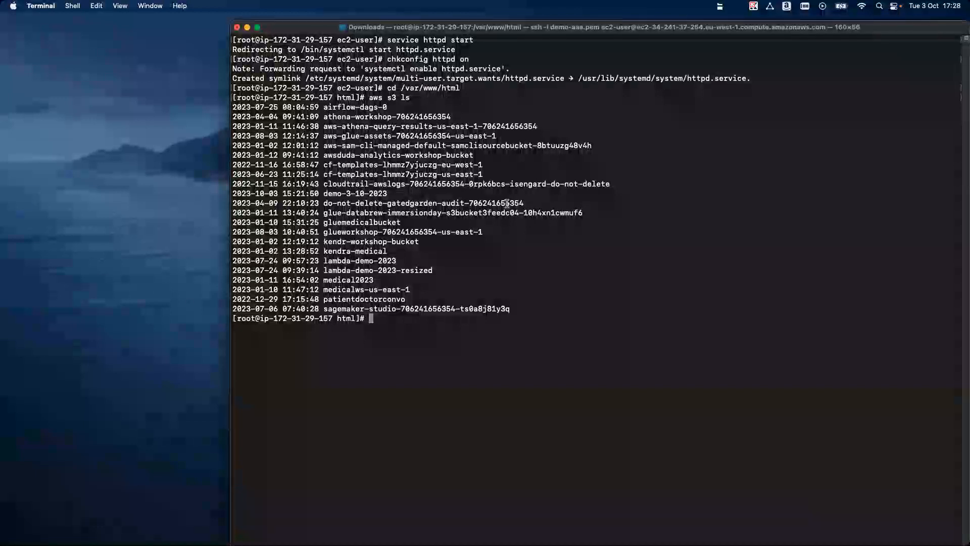
{"action": "key", "text": "super+equal"}
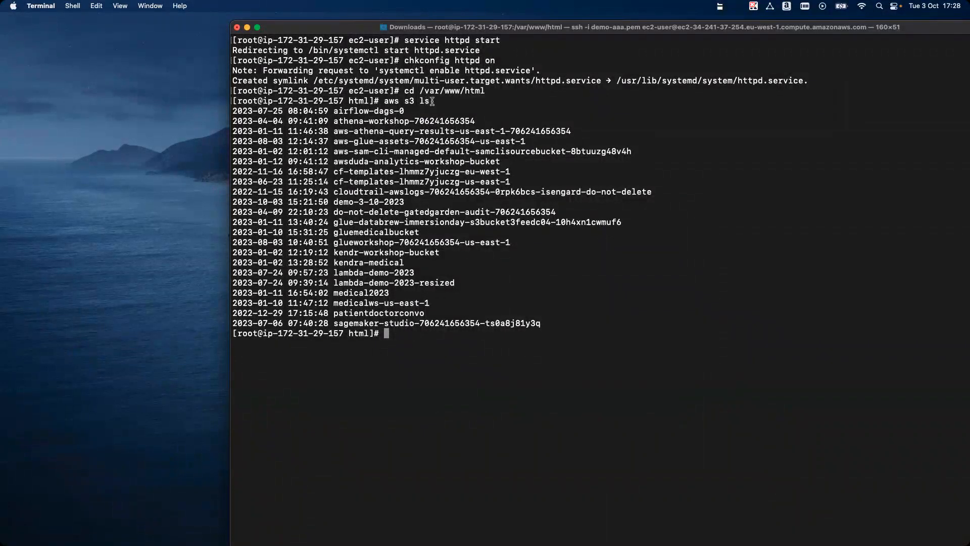
Step: List the contents of the demo bucket with aws s3 ls s3://demo-3-10-2023
{"action": "left_click_drag", "start_coordinate": [433, 101], "coordinate": [344, 81]}
{"action": "left_click", "coordinate": [439, 122]}
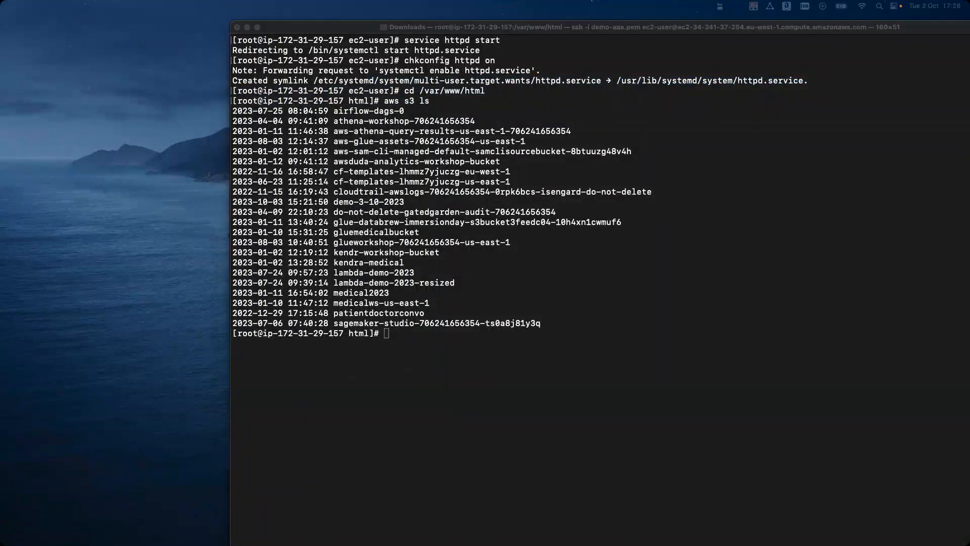
{"action": "left_click", "coordinate": [529, 345]}
{"action": "type", "text": "a"}
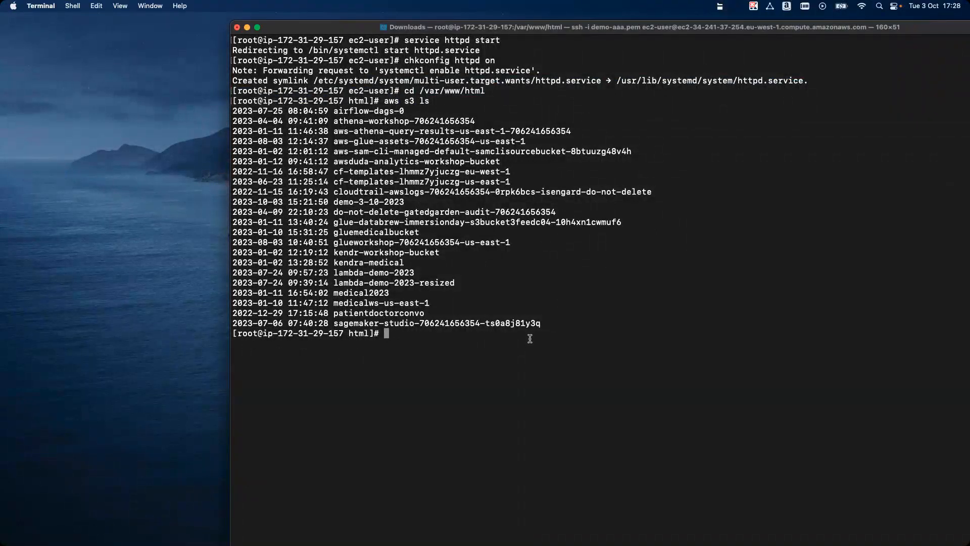
{"action": "type", "text": "ws s3 ls s3://"}
{"action": "left_click_drag", "start_coordinate": [410, 203], "coordinate": [335, 200]}
{"action": "left_click", "coordinate": [563, 362]}
{"action": "key", "text": "super+v"}
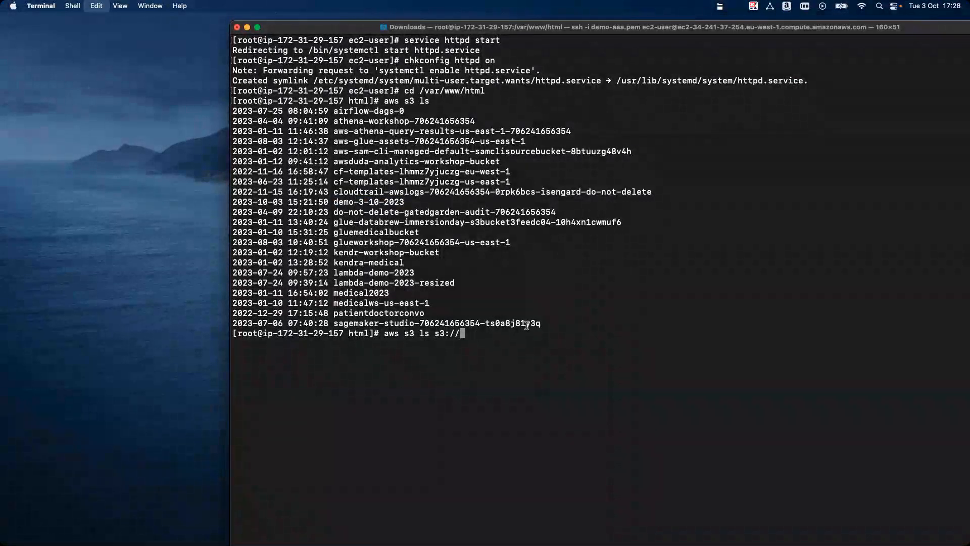
{"action": "key", "text": "Return"}
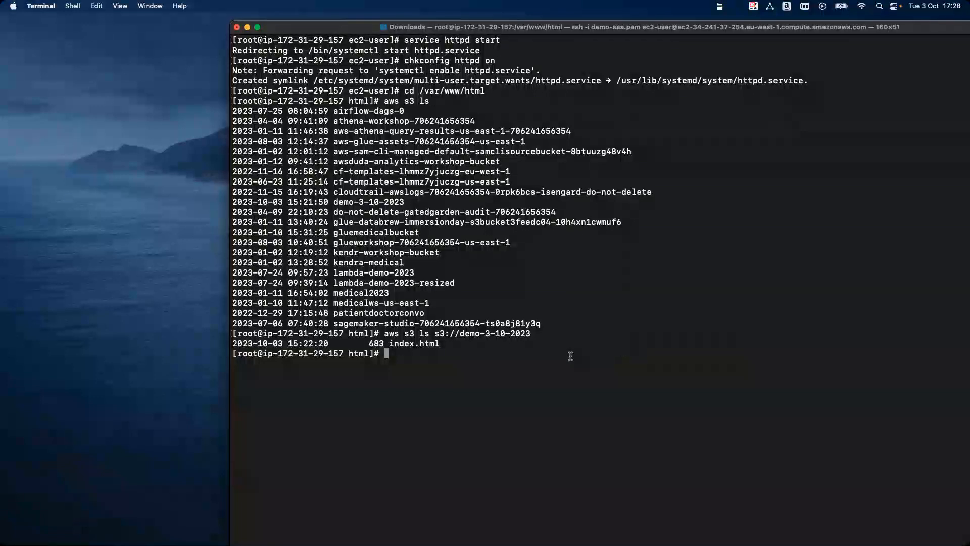
Step: Adapt the previous listing command into aws s3 cp s3://demo-3-10-2023/index.html . and run it to download the file into the web root
{"action": "left_click_drag", "start_coordinate": [389, 343], "coordinate": [424, 340]}
{"action": "left_click", "coordinate": [448, 354]}
{"action": "key", "text": "Up"}
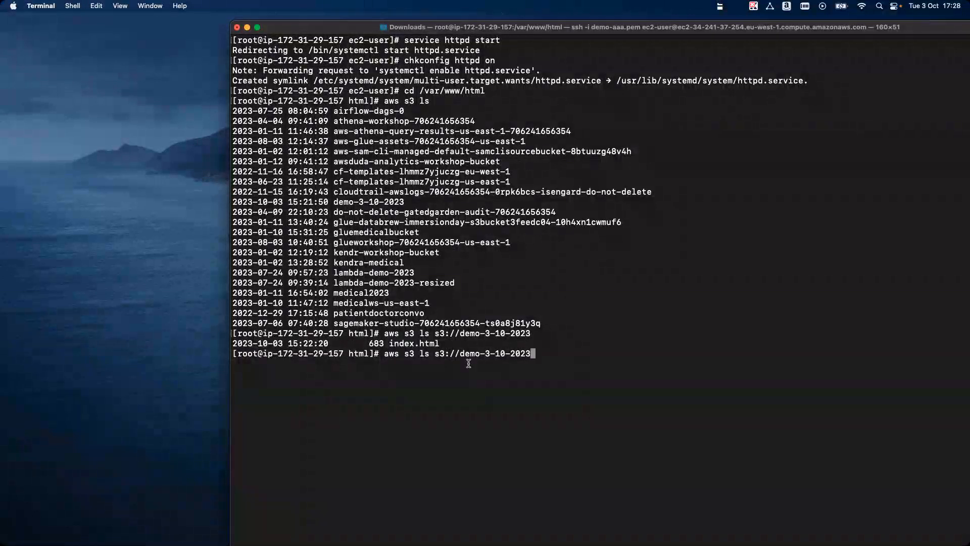
{"action": "type", "text": "/"}
{"action": "key", "text": "Left"}
{"action": "key", "text": "Left"}
{"action": "key", "text": "Left"}
{"action": "key", "text": "Left"}
{"action": "key", "text": "Left"}
{"action": "key", "text": "Left"}
{"action": "key", "text": "Left"}
{"action": "key", "text": "Left"}
{"action": "key", "text": "Left"}
{"action": "key", "text": "Left"}
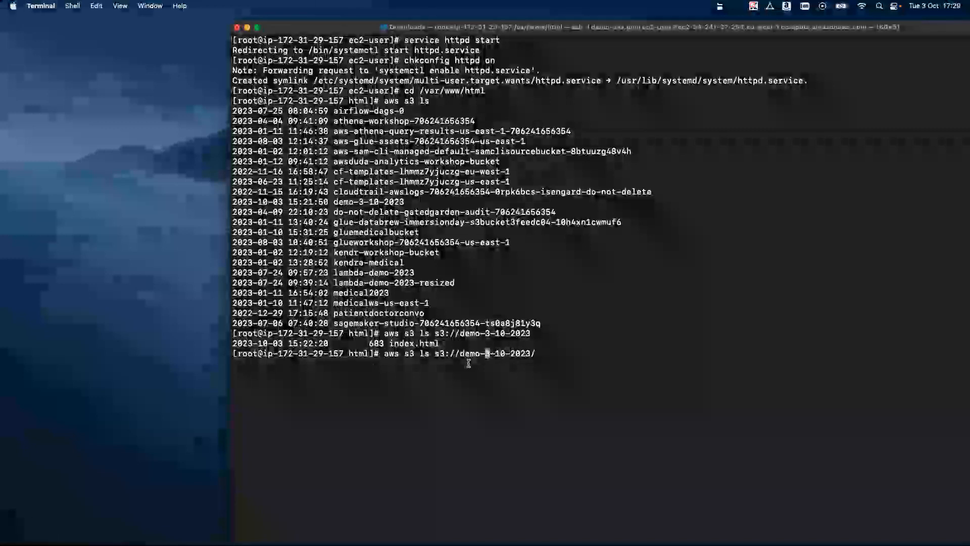
{"action": "key", "text": "Left"}
{"action": "key", "text": "Left"}
{"action": "key", "text": "Left"}
{"action": "key", "text": "Left"}
{"action": "key", "text": "Left"}
{"action": "key", "text": "Left"}
{"action": "key", "text": "Left"}
{"action": "key", "text": "Left"}
{"action": "key", "text": "Left"}
{"action": "key", "text": "Left"}
{"action": "key", "text": "Left"}
{"action": "key", "text": "Left"}
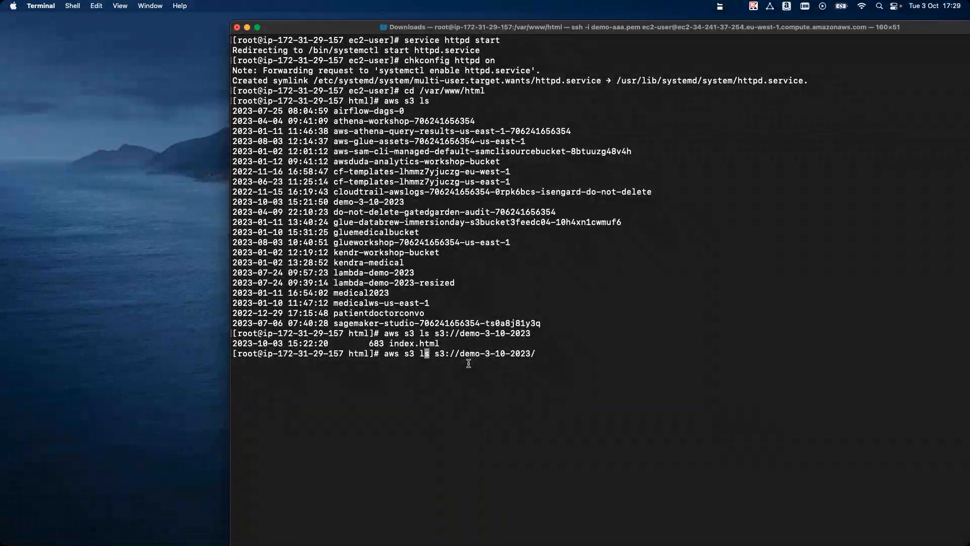
{"action": "key", "text": "Right"}
{"action": "key", "text": "BackSpace"}
{"action": "key", "text": "BackSpace"}
{"action": "type", "text": "cp"}
{"action": "key", "text": "Right"}
{"action": "key", "text": "Right"}
{"action": "key", "text": "Right"}
{"action": "key", "text": "Right"}
{"action": "key", "text": "Right"}
{"action": "key", "text": "Right"}
{"action": "key", "text": "Right"}
{"action": "key", "text": "Right"}
{"action": "key", "text": "Right"}
{"action": "key", "text": "Right"}
{"action": "key", "text": "Right"}
{"action": "key", "text": "Right"}
{"action": "key", "text": "Right"}
{"action": "key", "text": "Right"}
{"action": "key", "text": "Right"}
{"action": "key", "text": "Right"}
{"action": "key", "text": "Right"}
{"action": "key", "text": "Right"}
{"action": "key", "text": "Right"}
{"action": "key", "text": "Right"}
{"action": "key", "text": "Right"}
{"action": "type", "text": "index.html ."}
{"action": "key", "text": "Return"}
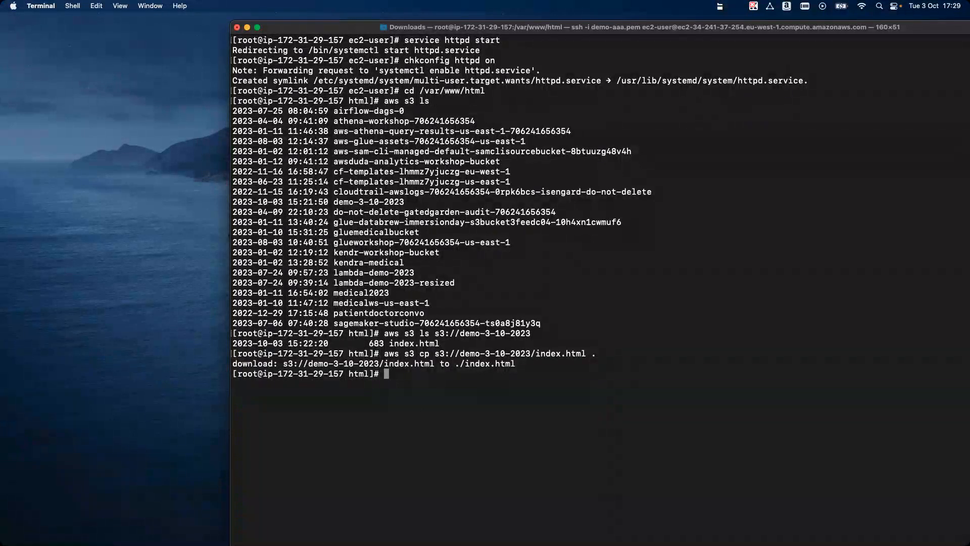
Step: Run cat index.html in the web root to print the downloaded file's contents
{"action": "key", "text": "super+Tab"}
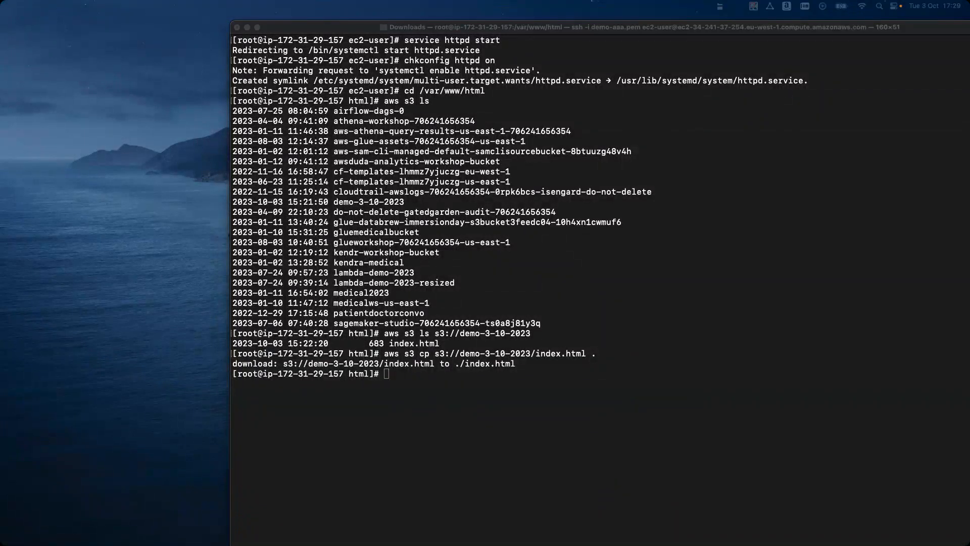
{"action": "left_click", "coordinate": [422, 398]}
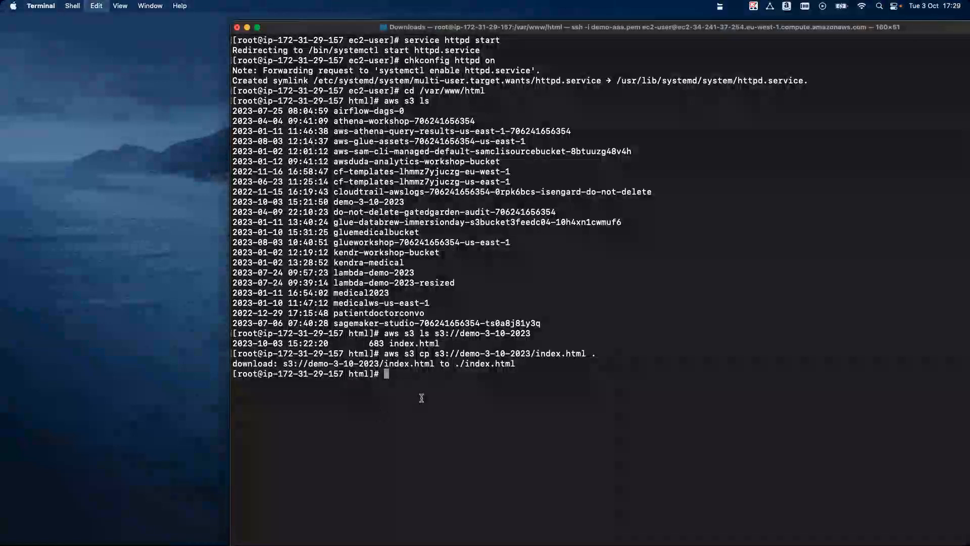
{"action": "type", "text": "cat index.html"}
{"action": "key", "text": "Return"}
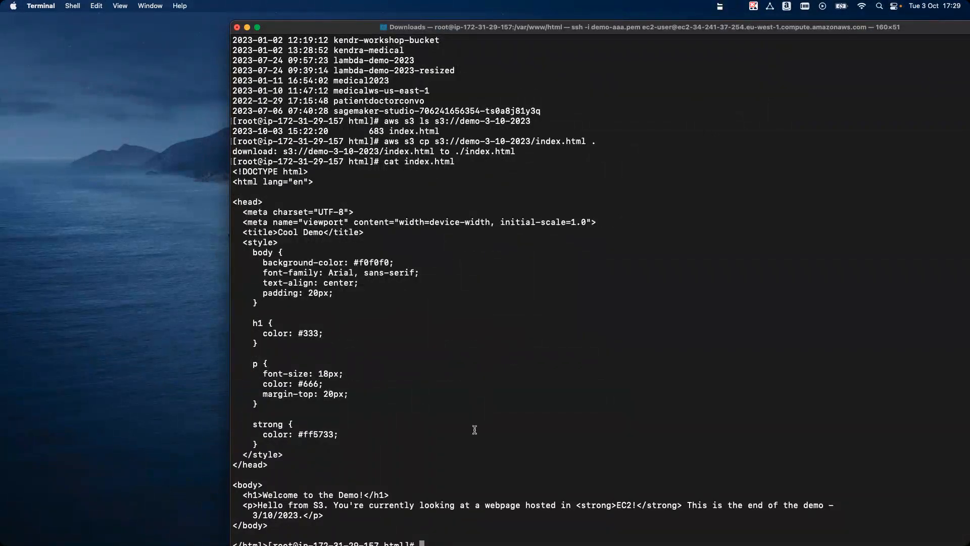
Step: Reposition the Terminal window to fit the whole listing in view and examine the body markup of index.html
{"action": "left_click_drag", "start_coordinate": [660, 30], "coordinate": [629, 21]}
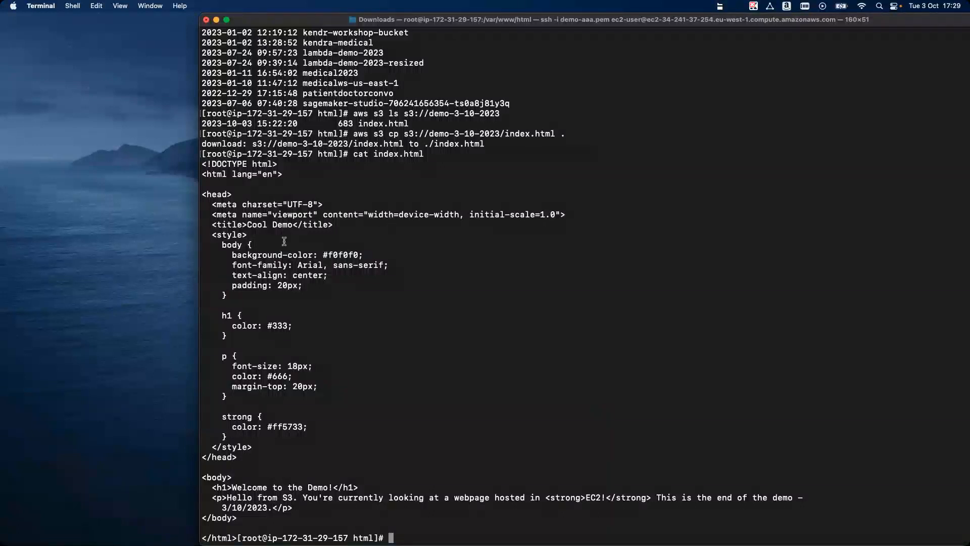
{"action": "left_click_drag", "start_coordinate": [388, 505], "coordinate": [246, 477]}
{"action": "left_click", "coordinate": [246, 476]}
{"action": "left_click_drag", "start_coordinate": [281, 24], "coordinate": [227, 21]}
{"action": "triple_click", "coordinate": [515, 292]}
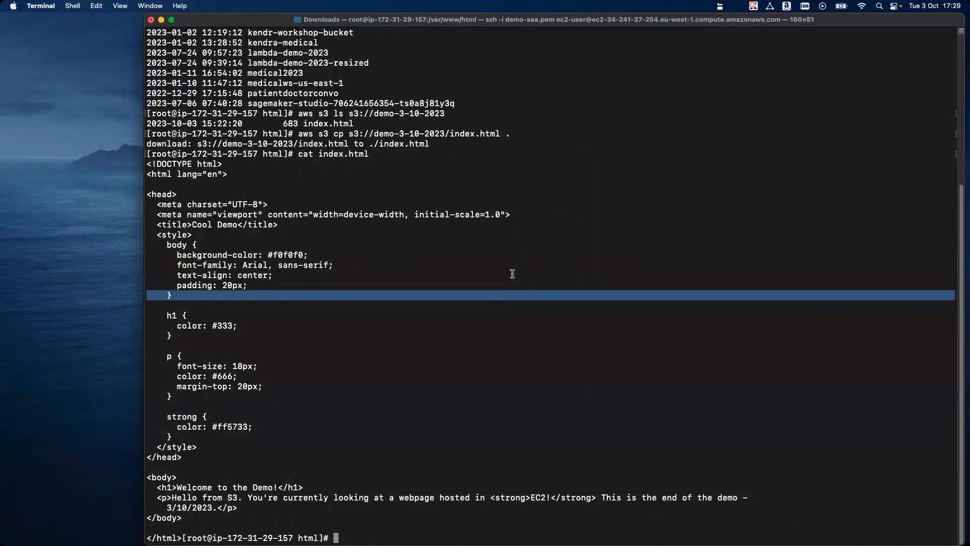
Step: Switch to the browser, select the demo-3-10-2023 instance, and open its public IPv4 address
{"action": "key", "text": "super+Tab"}
{"action": "left_click", "coordinate": [96, 123]}
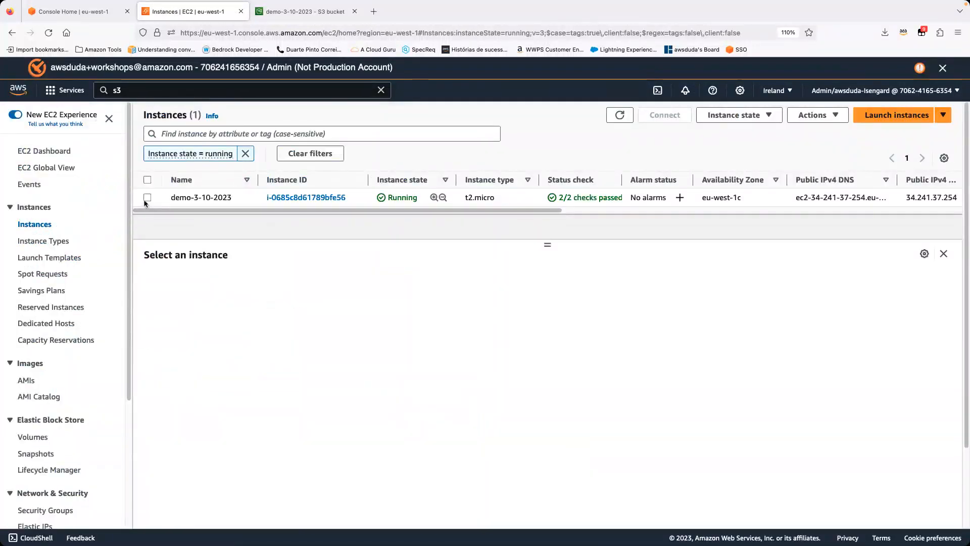
{"action": "left_click", "coordinate": [145, 200]}
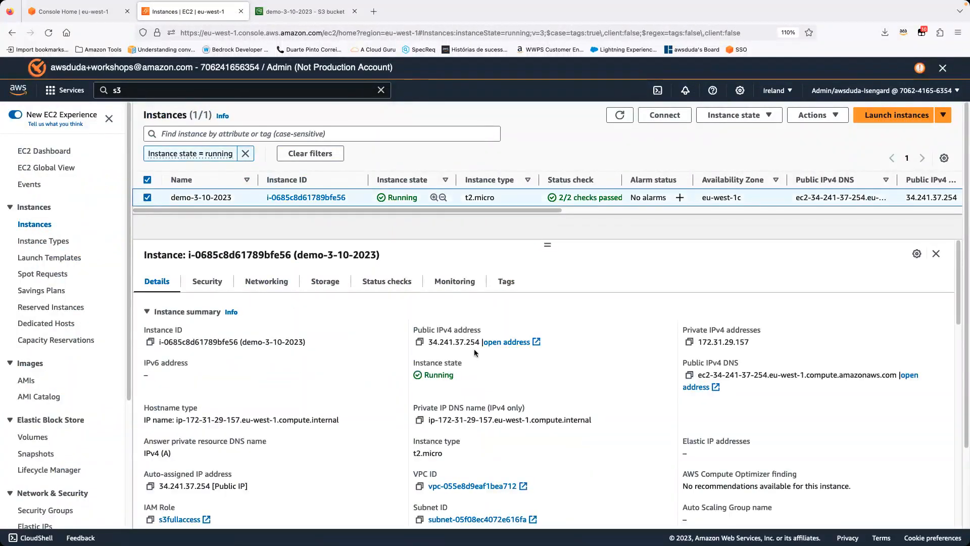
{"action": "left_click_drag", "start_coordinate": [413, 330], "coordinate": [481, 330]}
{"action": "left_click", "coordinate": [575, 330]}
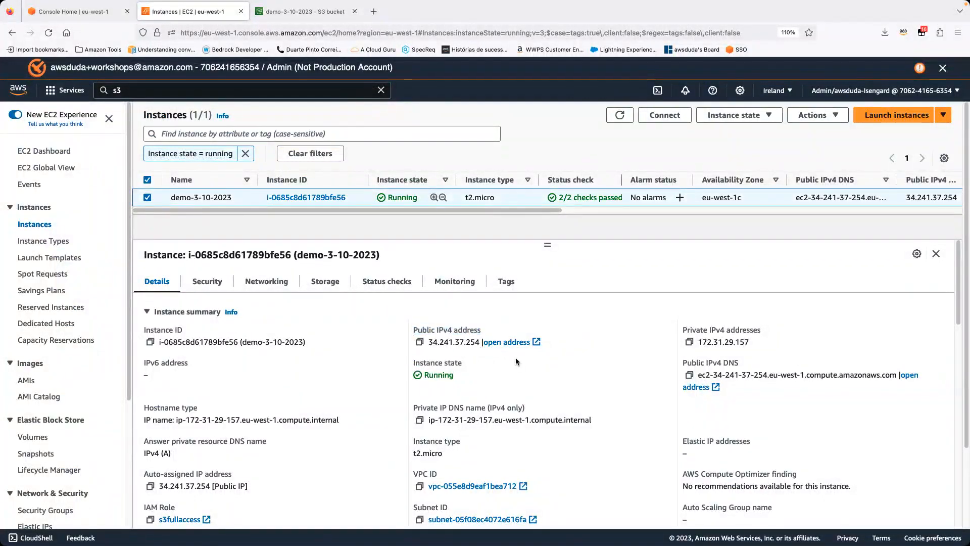
{"action": "left_click", "coordinate": [508, 342]}
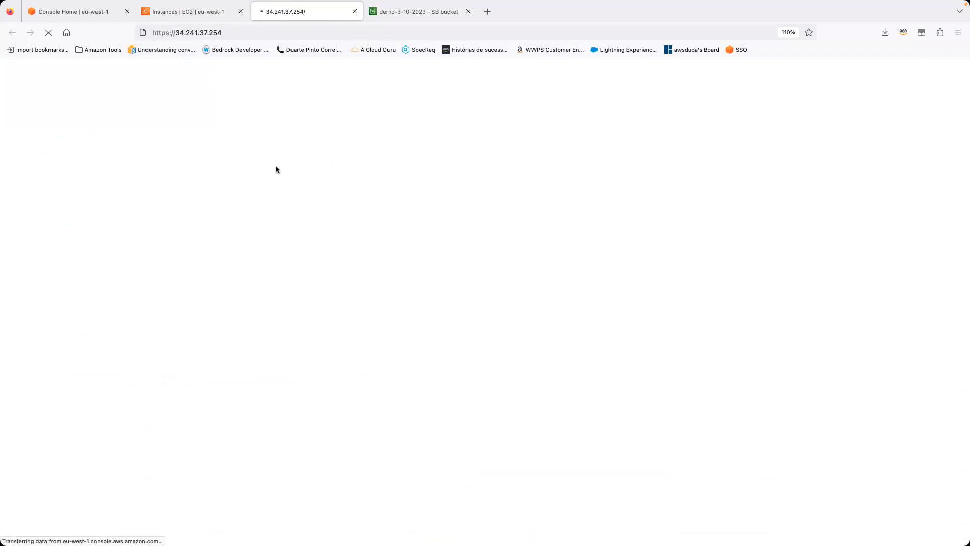
Step: Change the instance address from https to http and load the page
{"action": "left_click", "coordinate": [170, 33]}
{"action": "left_click", "coordinate": [171, 33]}
{"action": "key", "text": "BackSpace"}
{"action": "key", "text": "Return"}
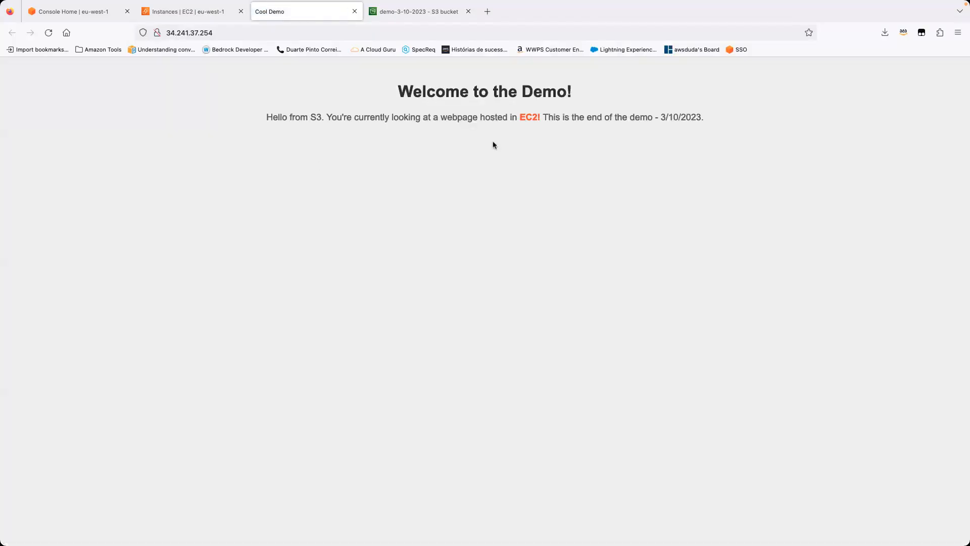
Step: Check the heading and the S3 and EC2 wording on the served web page
{"action": "left_click_drag", "start_coordinate": [400, 91], "coordinate": [705, 121]}
{"action": "left_click", "coordinate": [355, 127]}
{"action": "left_click_drag", "start_coordinate": [260, 120], "coordinate": [321, 119]}
{"action": "left_click", "coordinate": [348, 132]}
{"action": "left_click_drag", "start_coordinate": [525, 117], "coordinate": [538, 118]}
{"action": "left_click", "coordinate": [548, 166]}
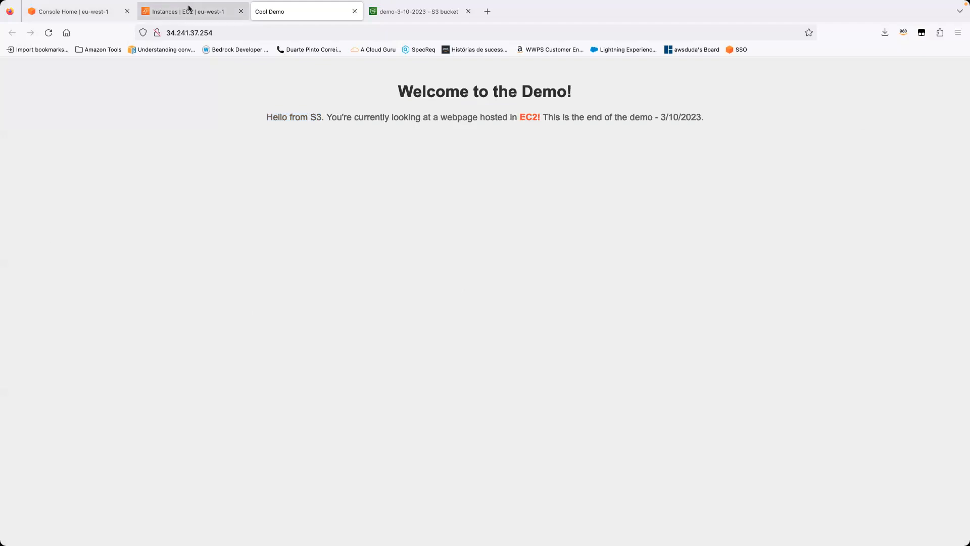
Step: Review the running EC2 instance and the demo-3-10-2023 bucket's objects, and return to the instance list
{"action": "left_click", "coordinate": [185, 12]}
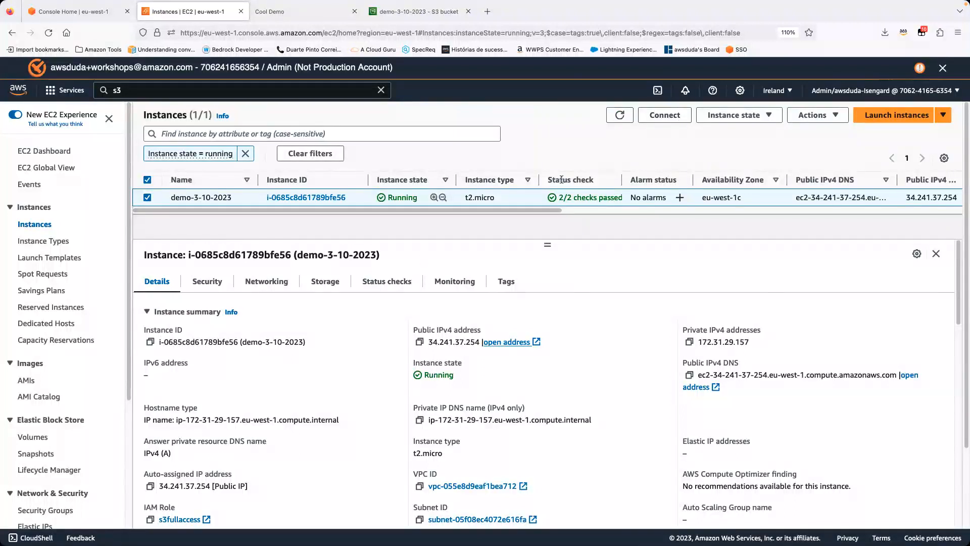
{"action": "left_click", "coordinate": [369, 19]}
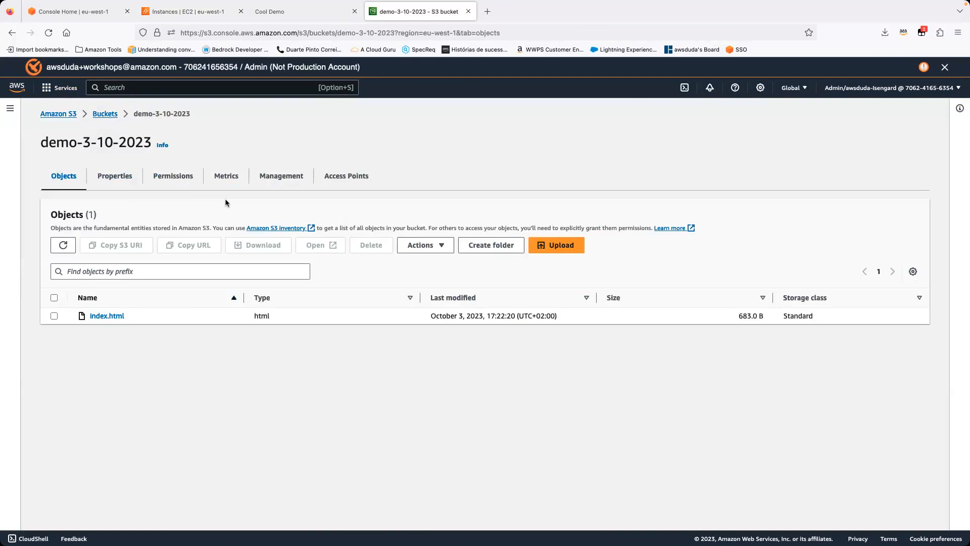
{"action": "left_click", "coordinate": [174, 22]}
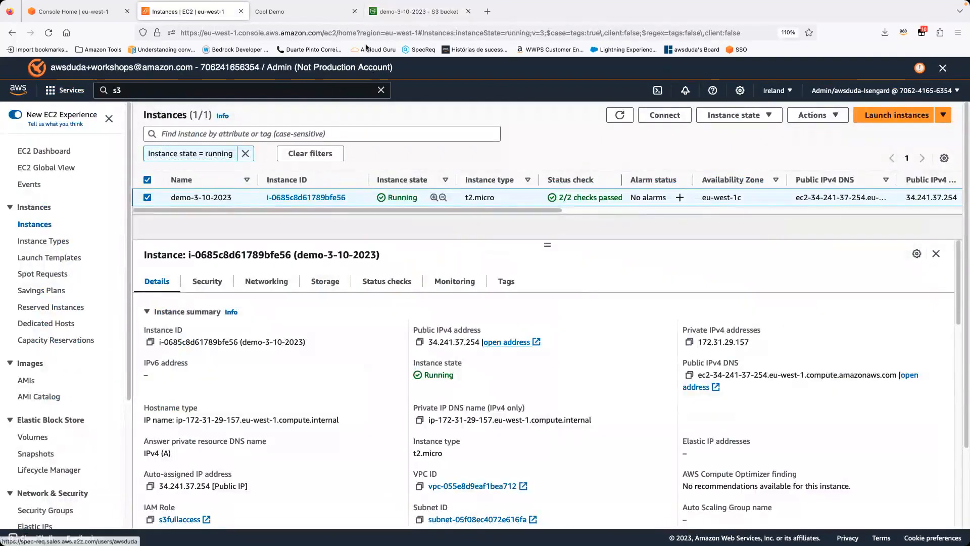